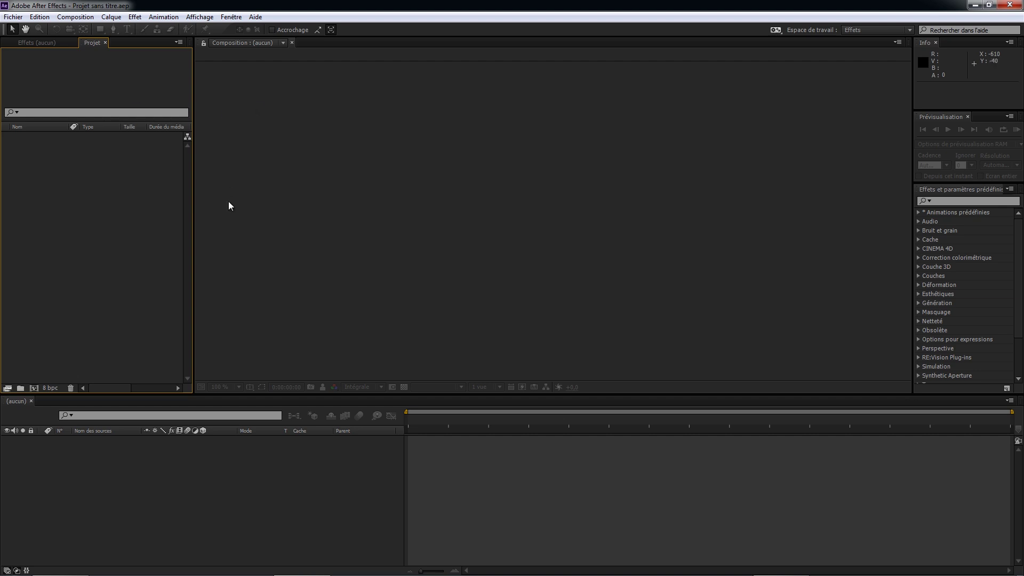
Import the Main1.avi clip from the Rush folder and create a composition from it.
mouse_move(264, 575)
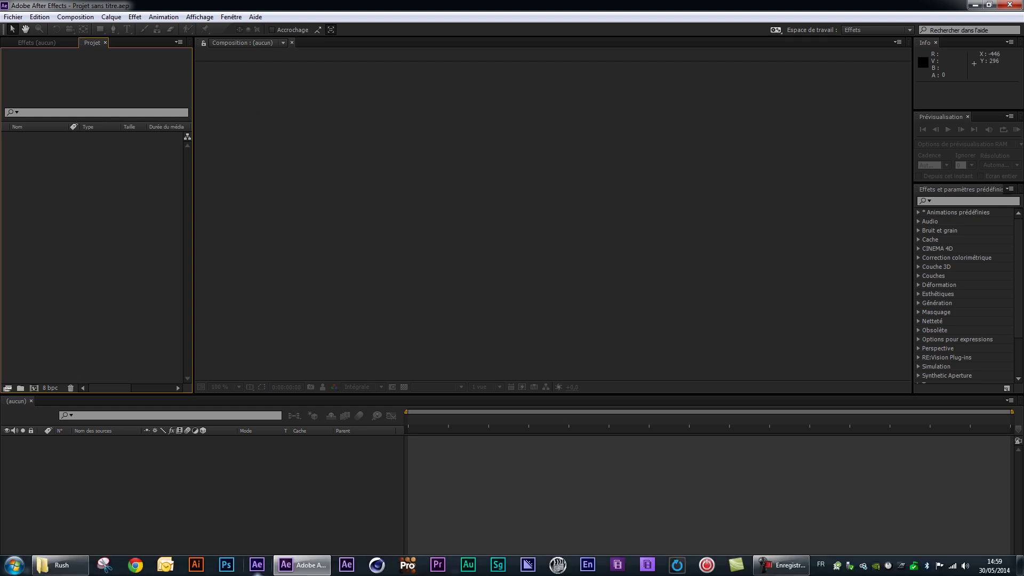
click(59, 565)
drag(808, 140, 111, 187)
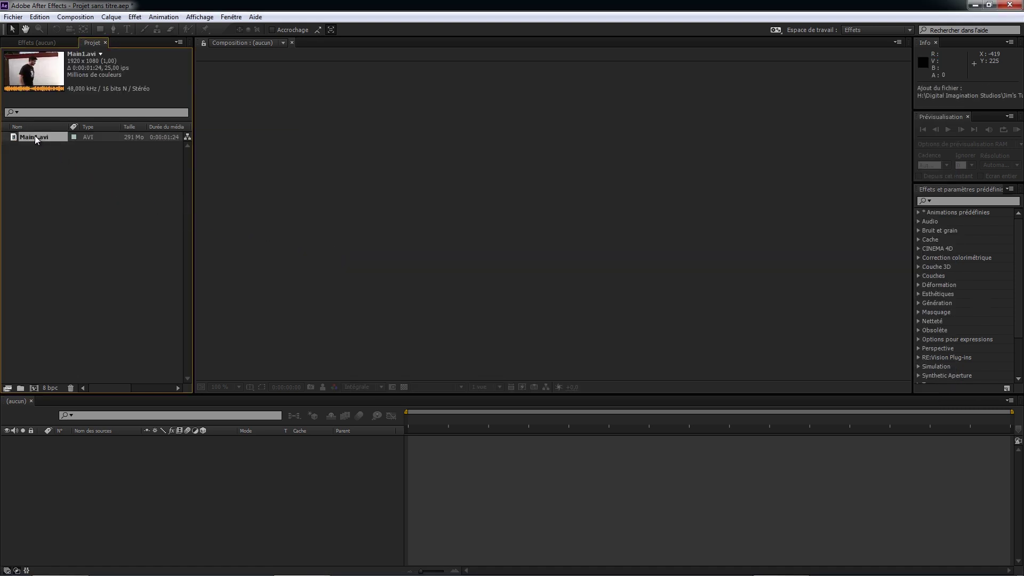
drag(35, 140, 37, 104)
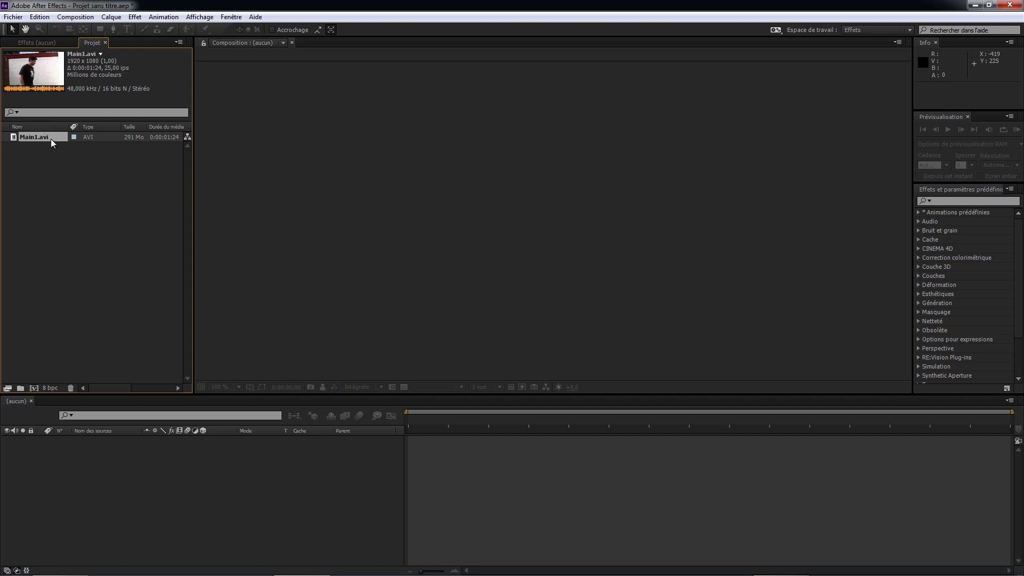
drag(37, 138, 34, 388)
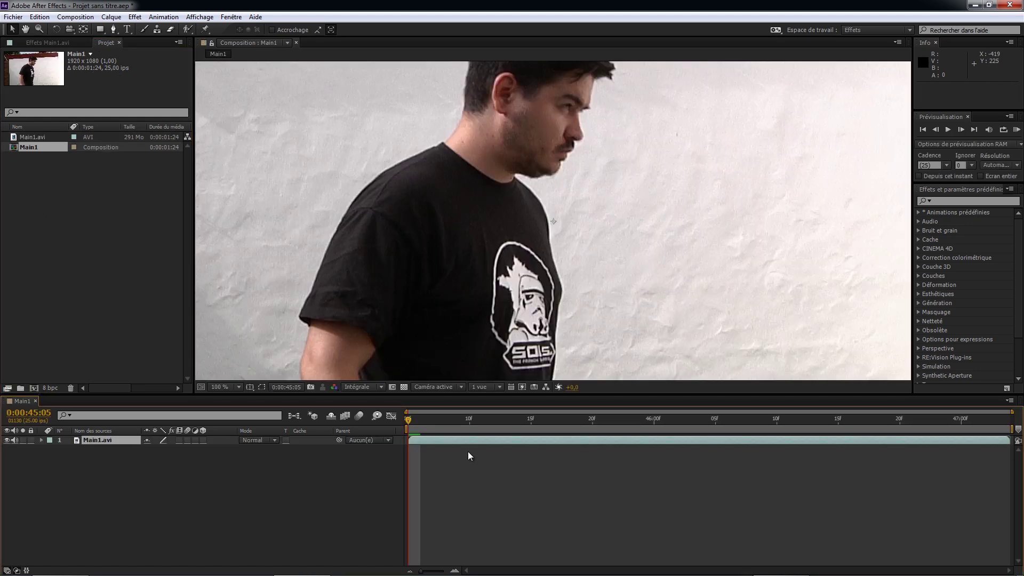
Fit the whole frame in view and preview the man's raised-fist movement, returning to the first frame at 0:00:45:05.
key(comma)
drag(417, 426, 524, 420)
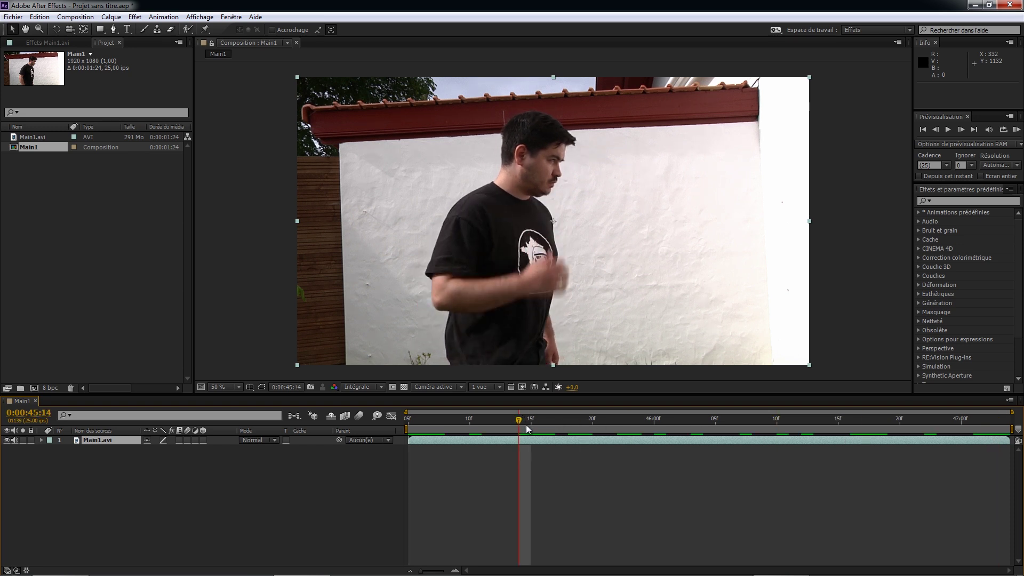
key(space)
key(space)
click(632, 492)
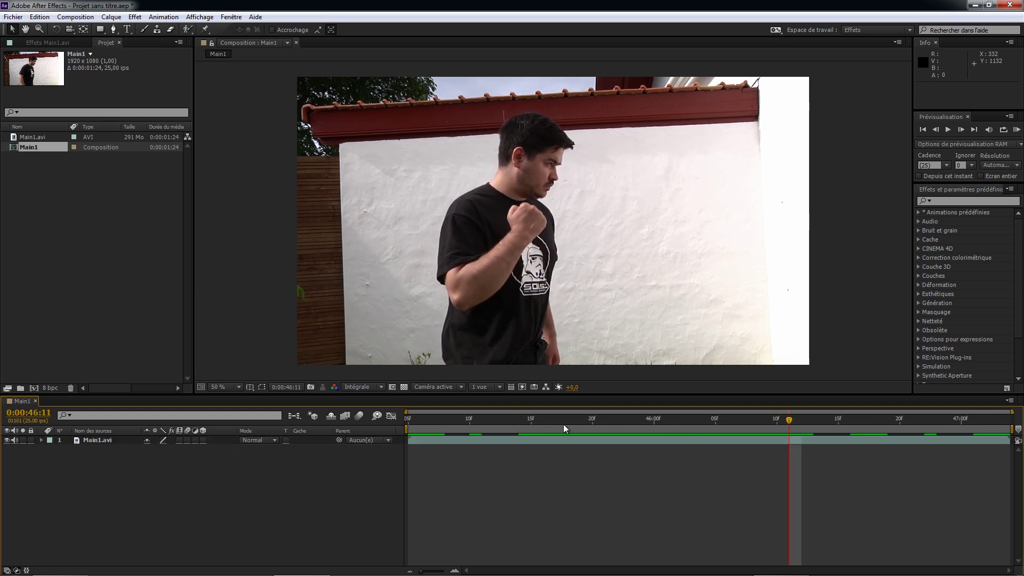
click(532, 421)
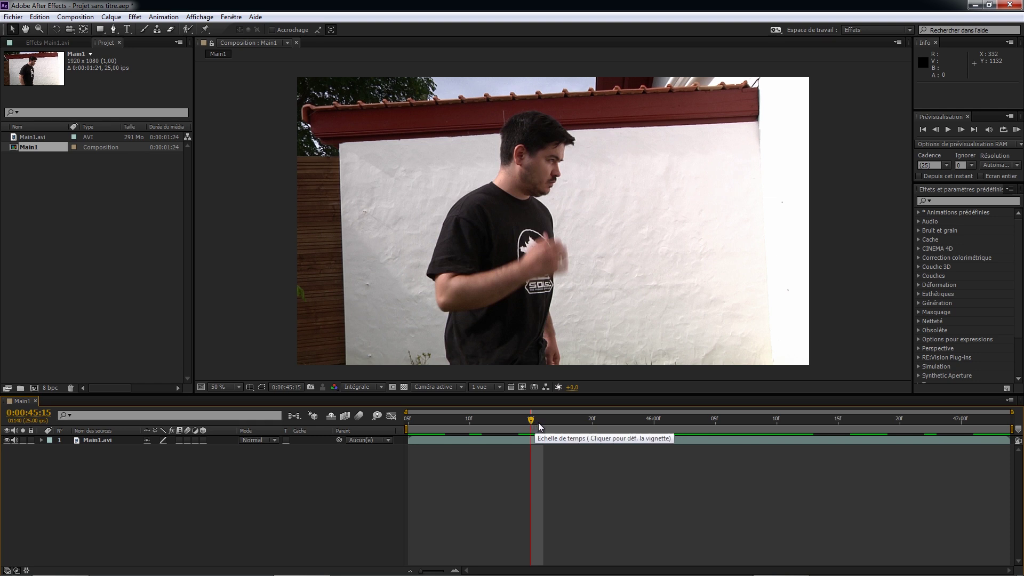
key(space)
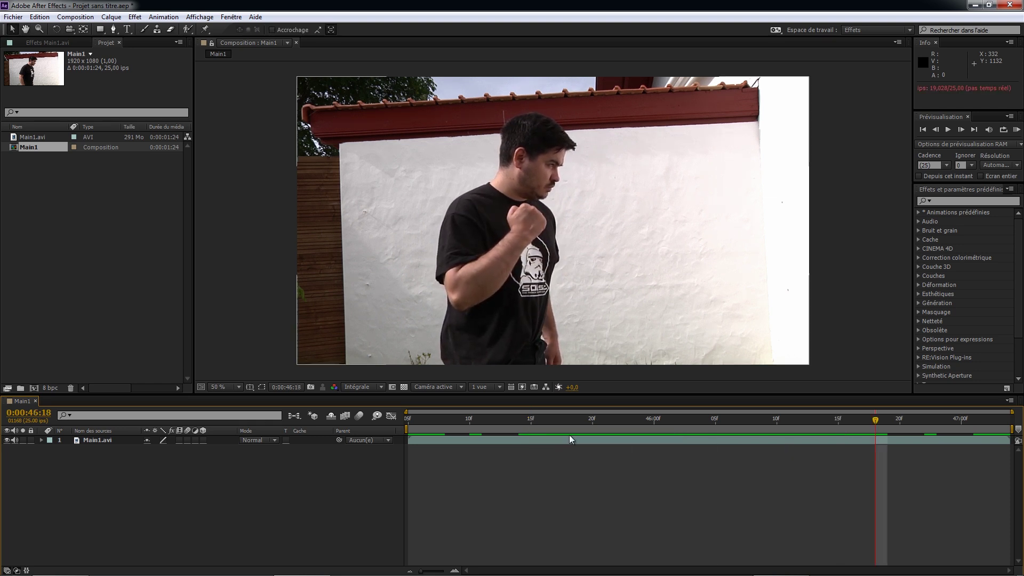
click(542, 424)
key(space)
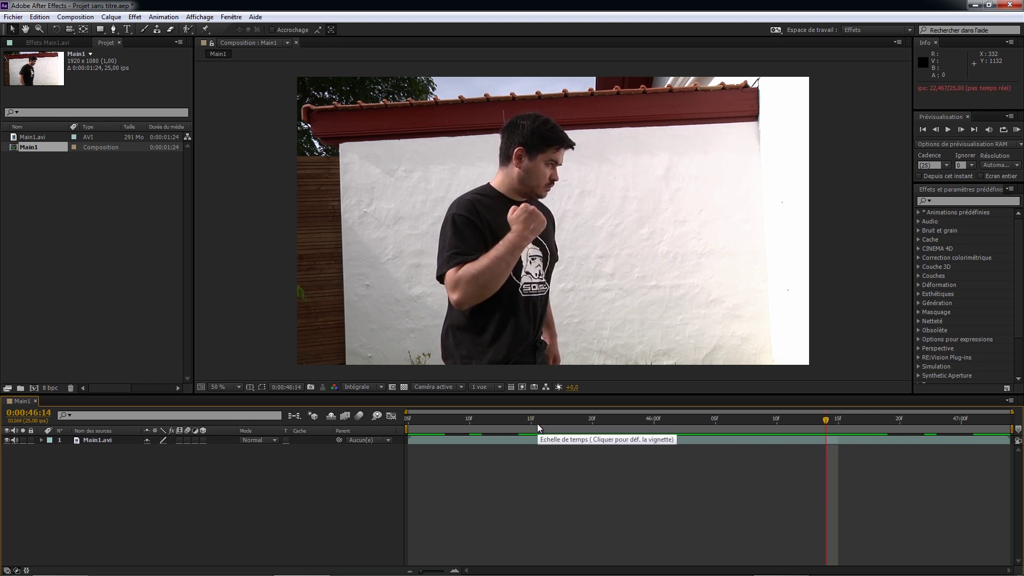
click(408, 421)
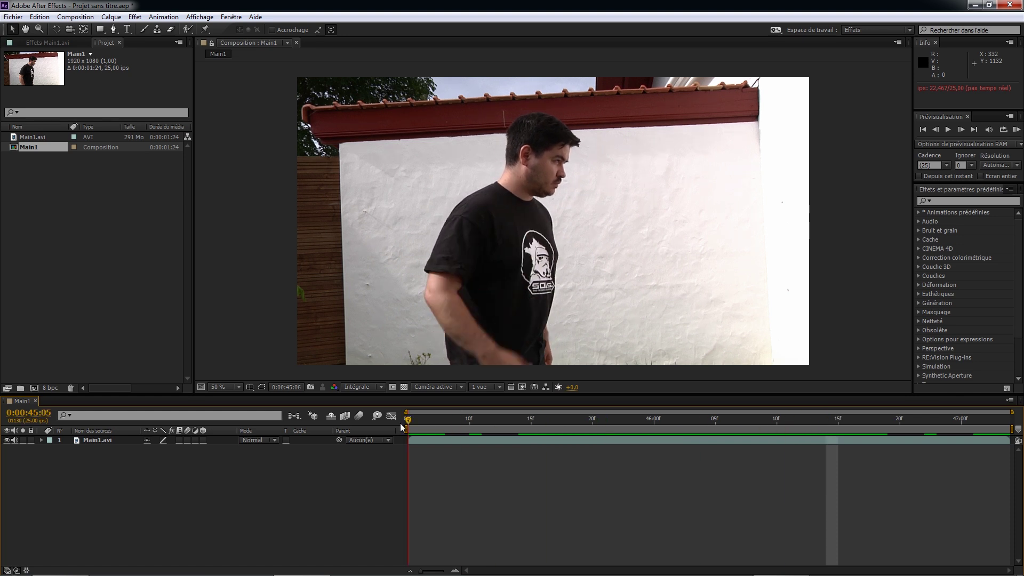
mouse_move(417, 420)
mouse_down()
mouse_move(710, 422)
mouse_move(408, 421)
mouse_up()
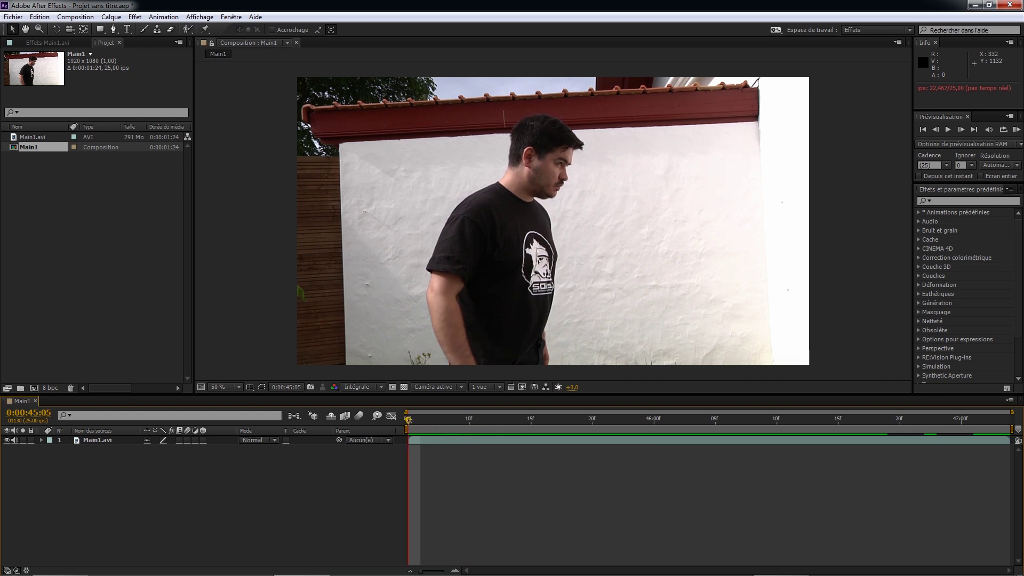
Send the Main1.avi layer to mocha AE and create the Main1 project with frame range 0 to 48 at 25 fps.
click(86, 440)
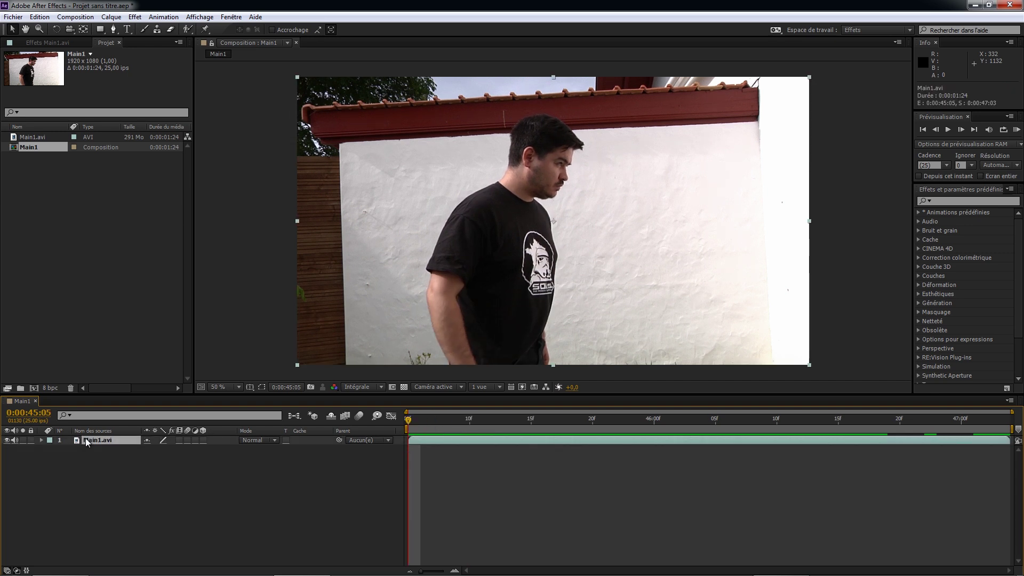
click(150, 19)
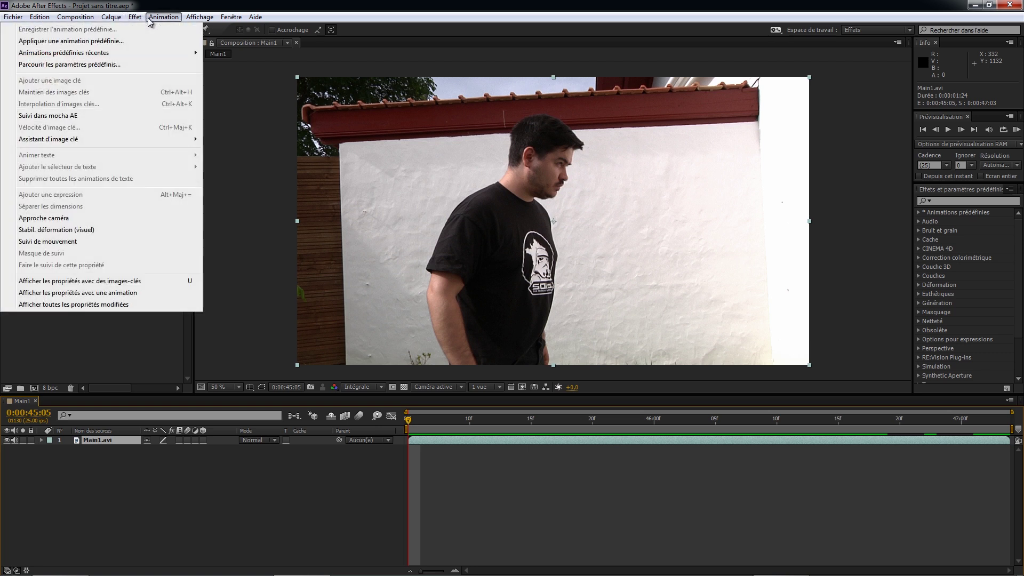
click(57, 117)
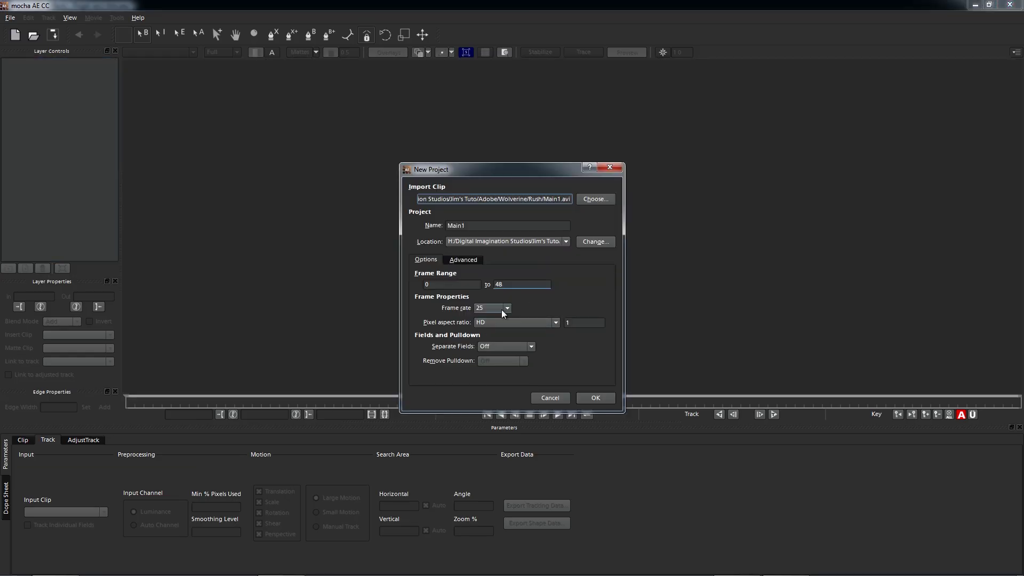
click(599, 399)
click(531, 303)
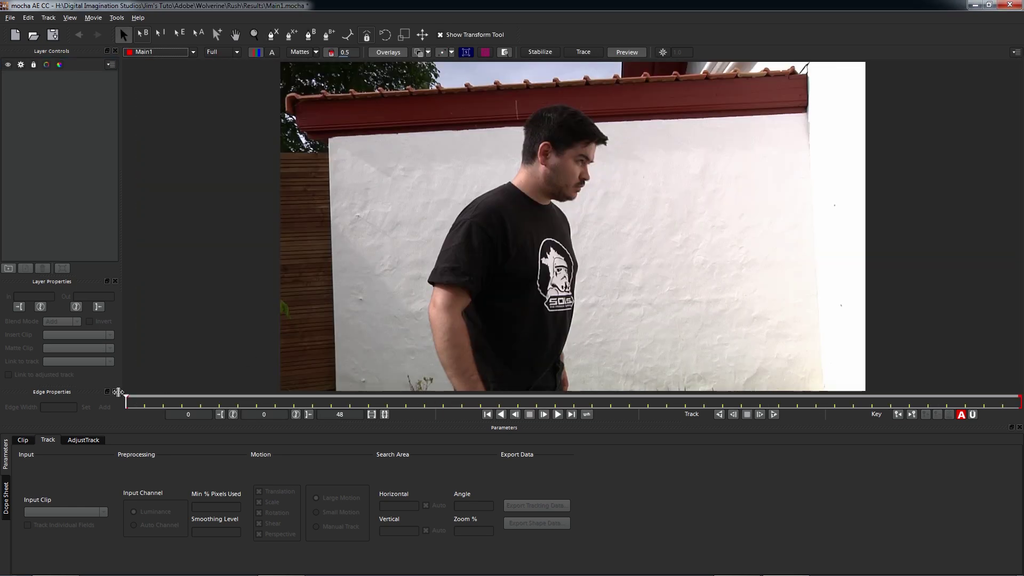
At frame 32, outline the man's raised fist with a closed Bezier spline shape.
drag(126, 395, 716, 392)
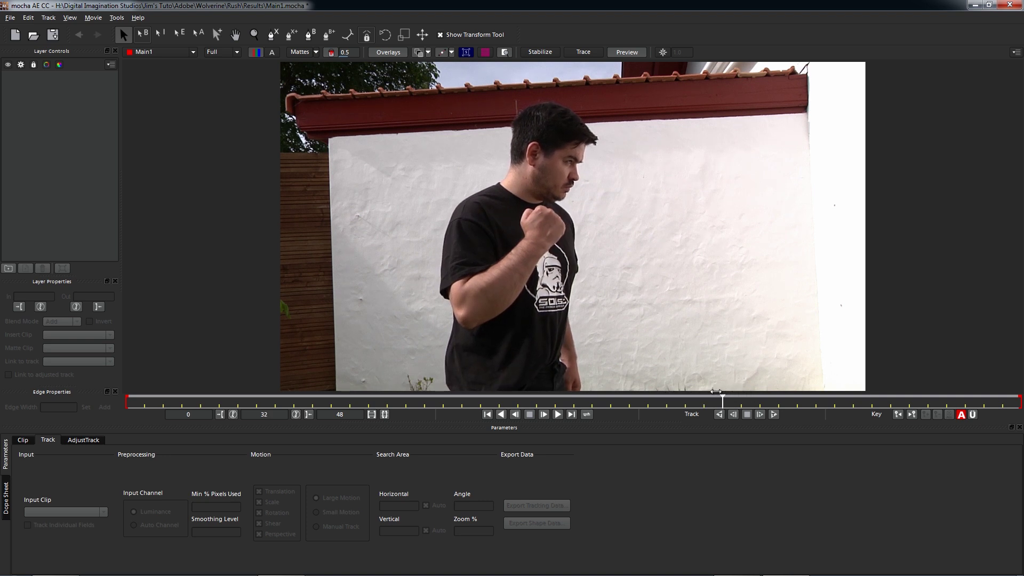
click(310, 35)
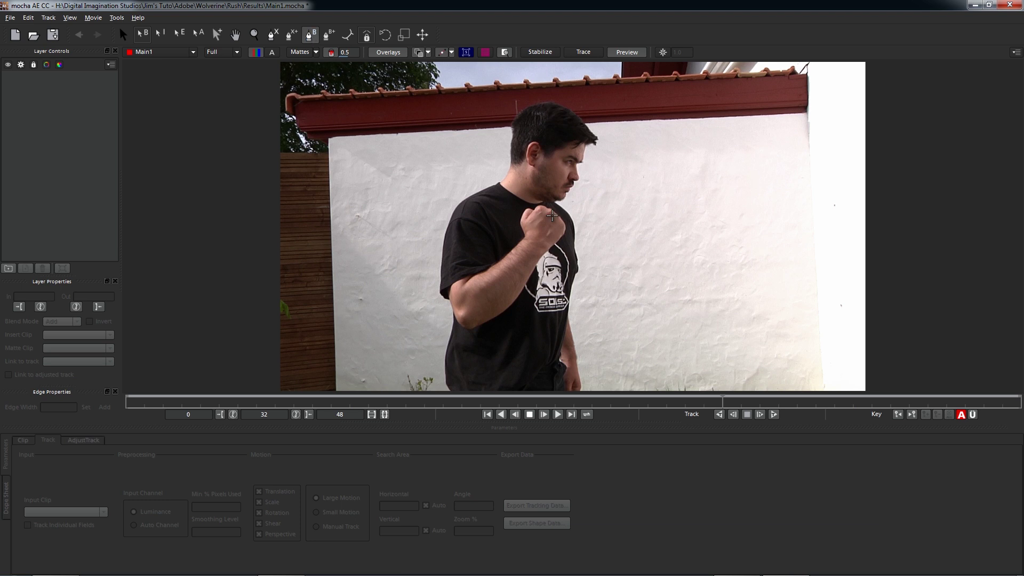
click(527, 207)
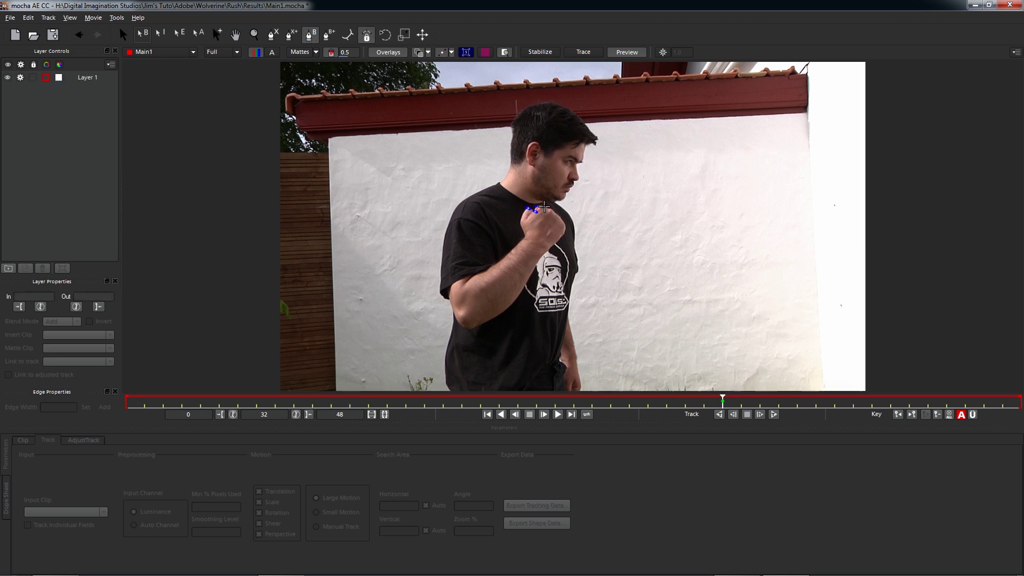
click(552, 210)
click(556, 244)
click(550, 251)
click(531, 239)
click(523, 215)
right_click(528, 209)
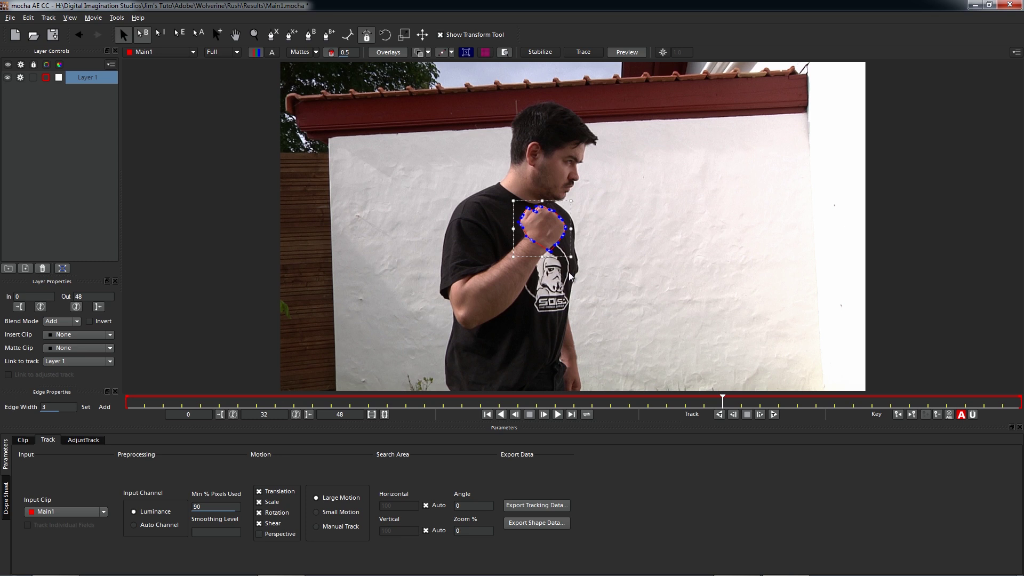
Track the fist shape forwards from frame 32 to the end, and backwards from frame 32 to the start.
click(774, 415)
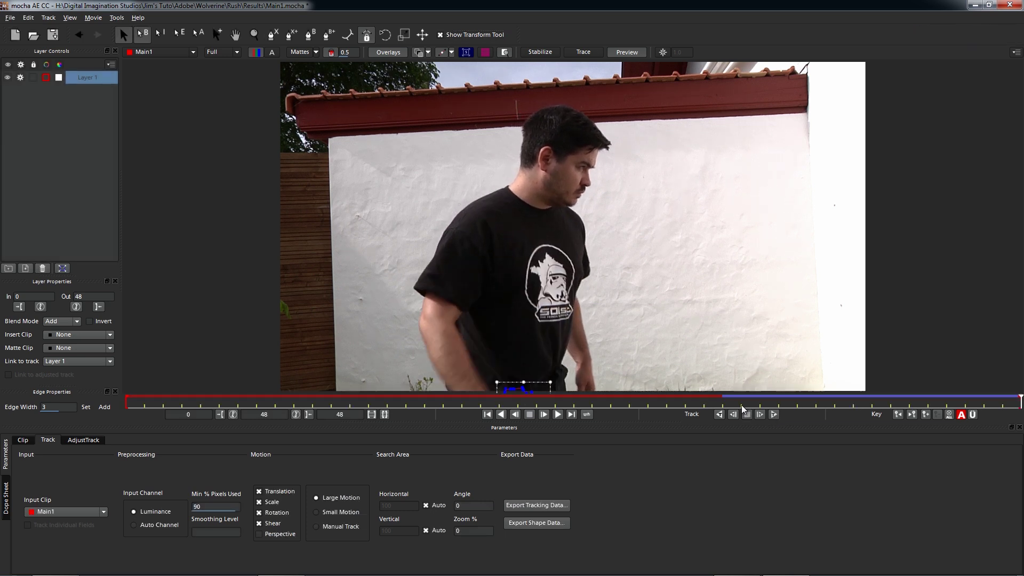
click(726, 406)
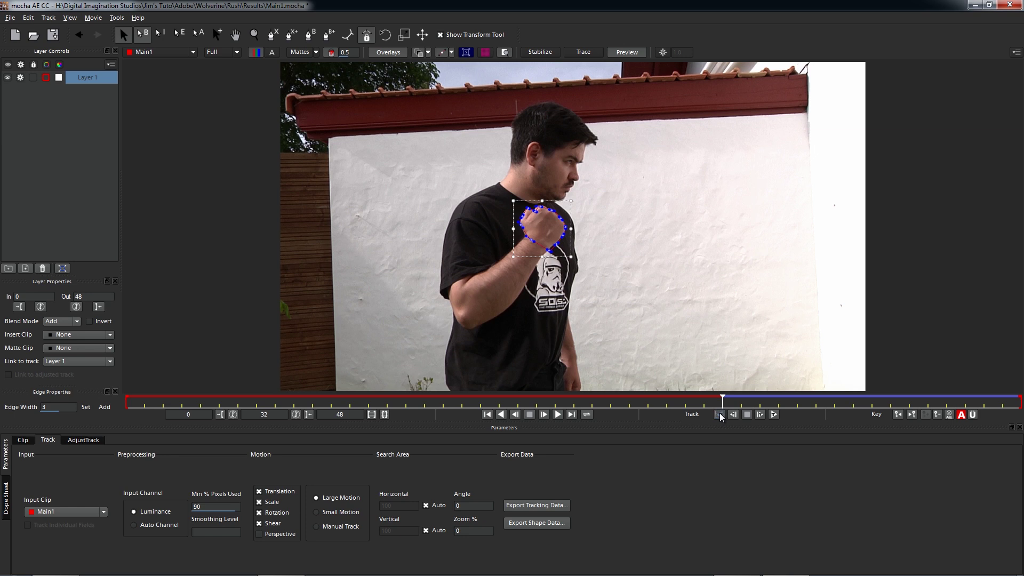
click(720, 415)
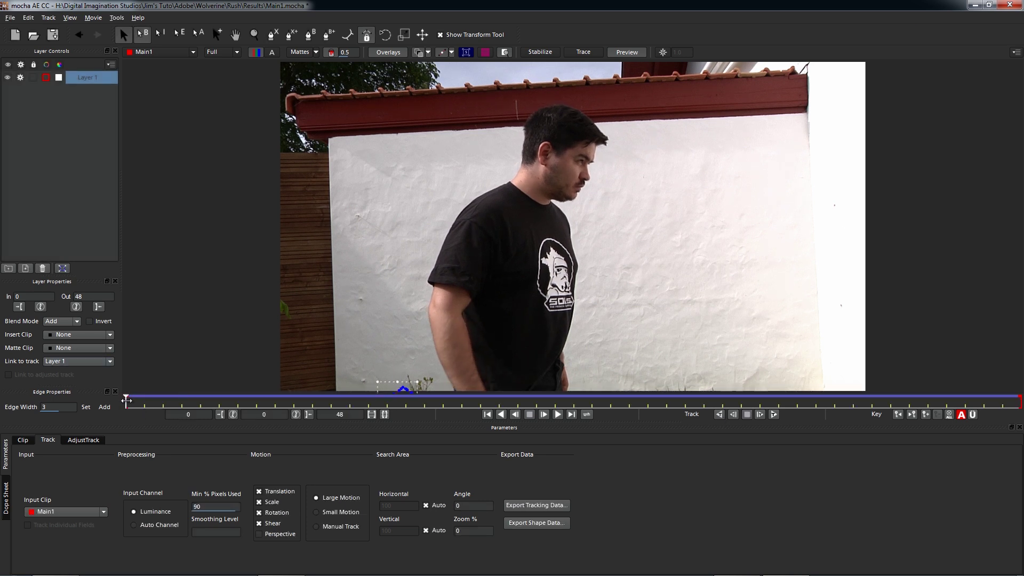
Check the fist track across the clip, with the planar grid displayed during playback.
drag(148, 401, 440, 392)
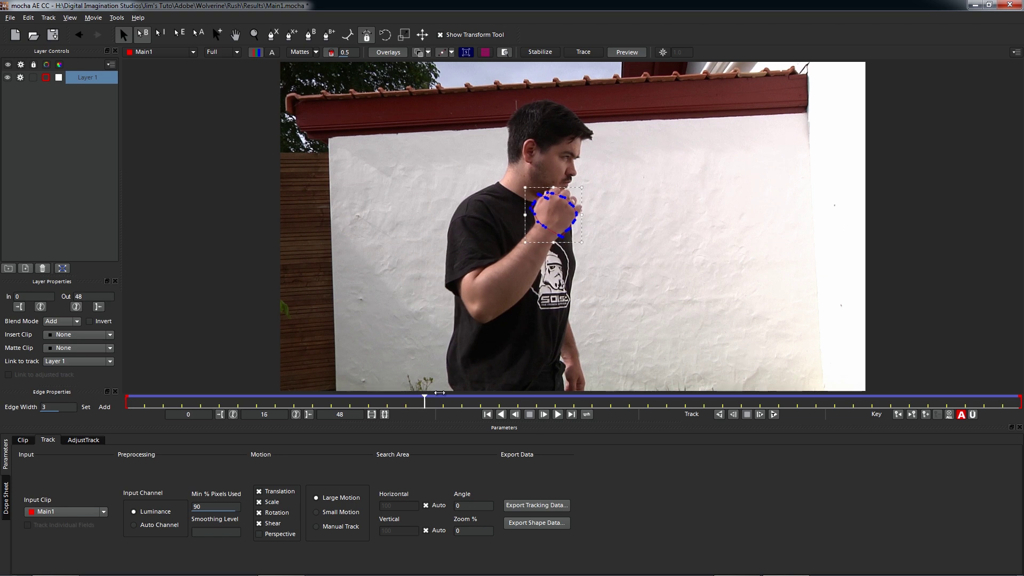
drag(318, 392, 441, 384)
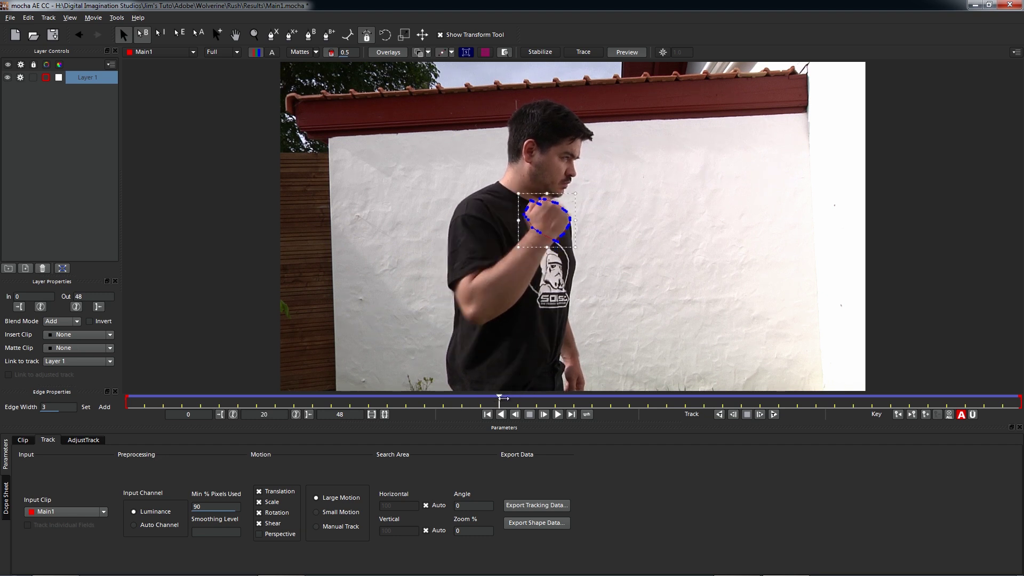
click(484, 52)
click(557, 415)
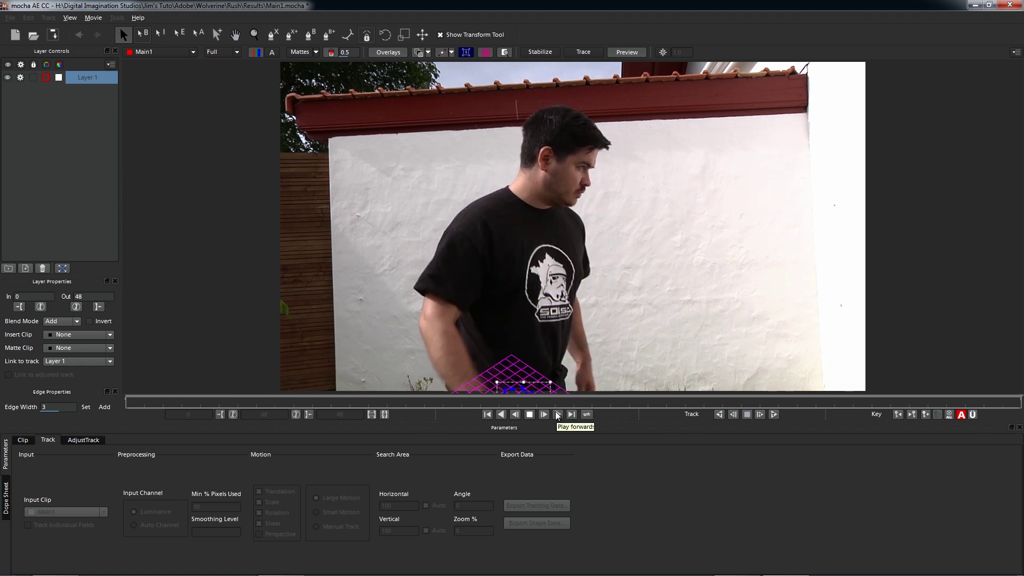
click(530, 415)
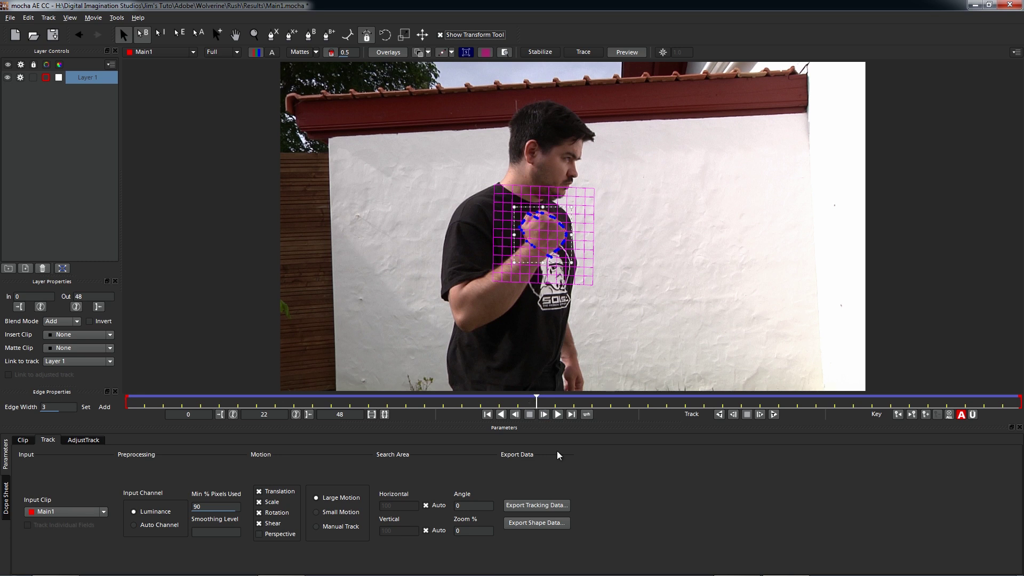
Copy the tracking data to the clipboard as After Effects Transform Data and switch back to After Effects.
click(534, 505)
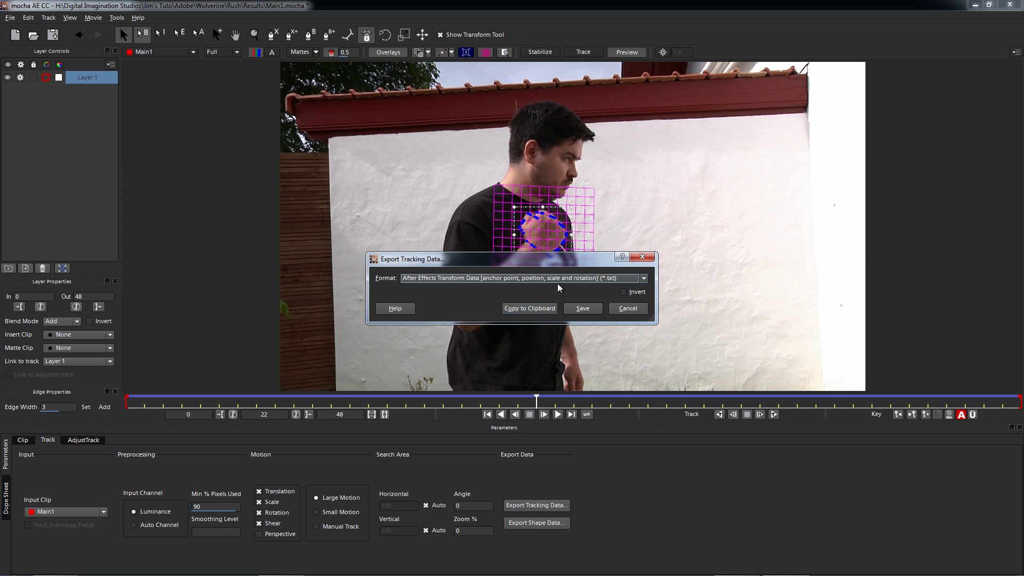
click(537, 309)
key(alt+Tab)
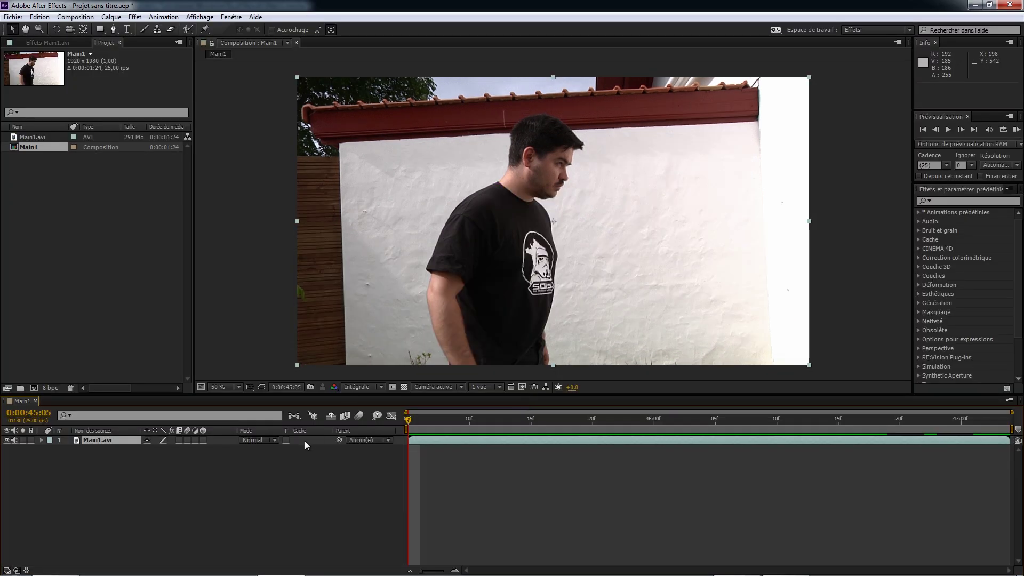
Add a null object to the Main1 composition and paste the mocha tracking keyframes onto it at the first frame.
click(111, 17)
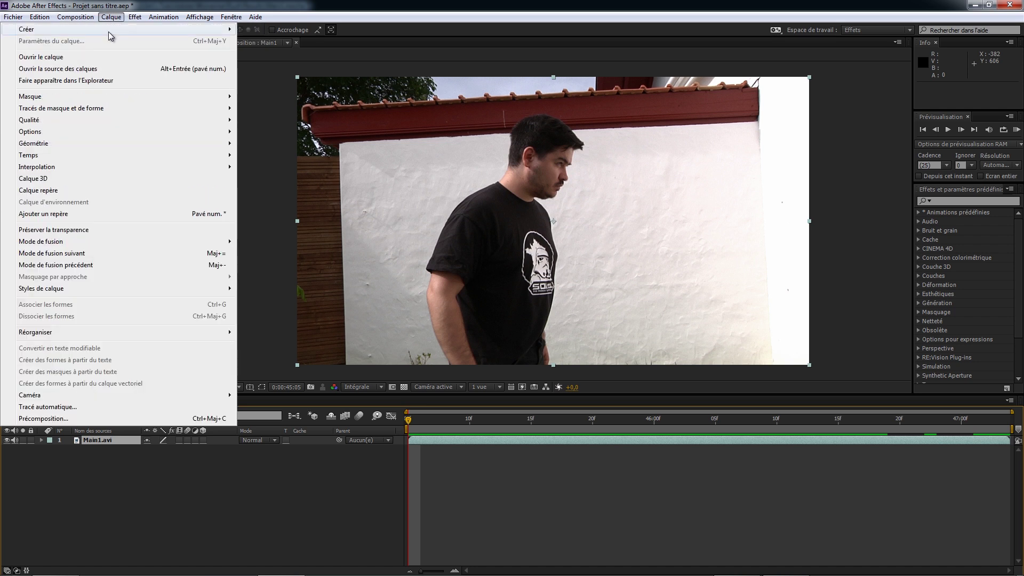
mouse_move(112, 31)
click(264, 77)
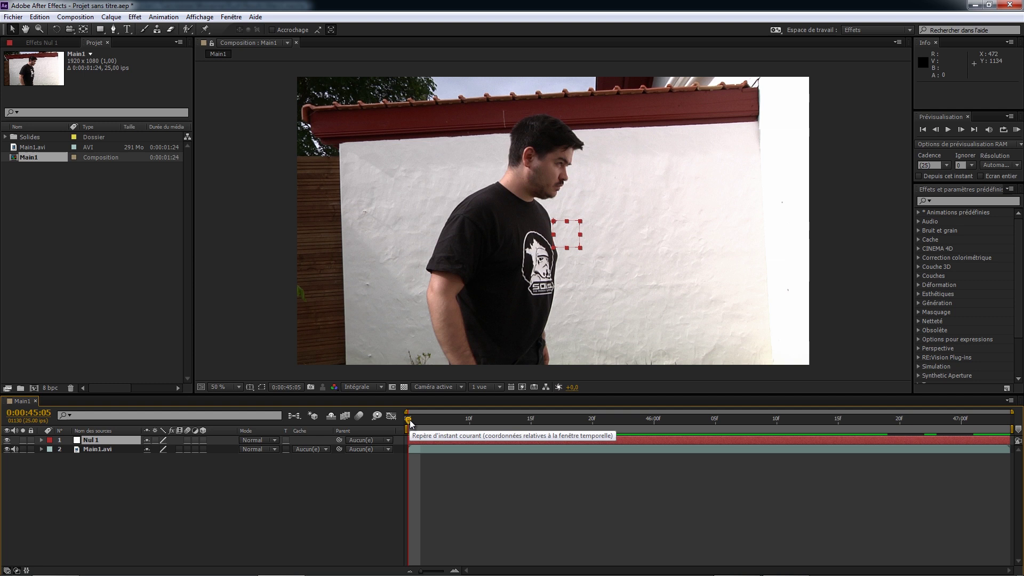
click(40, 17)
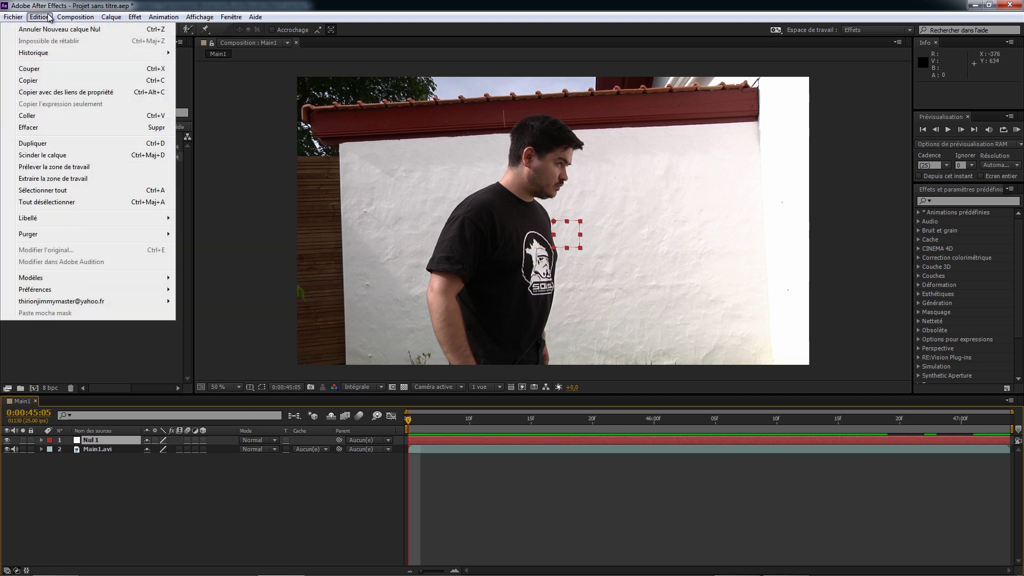
click(57, 116)
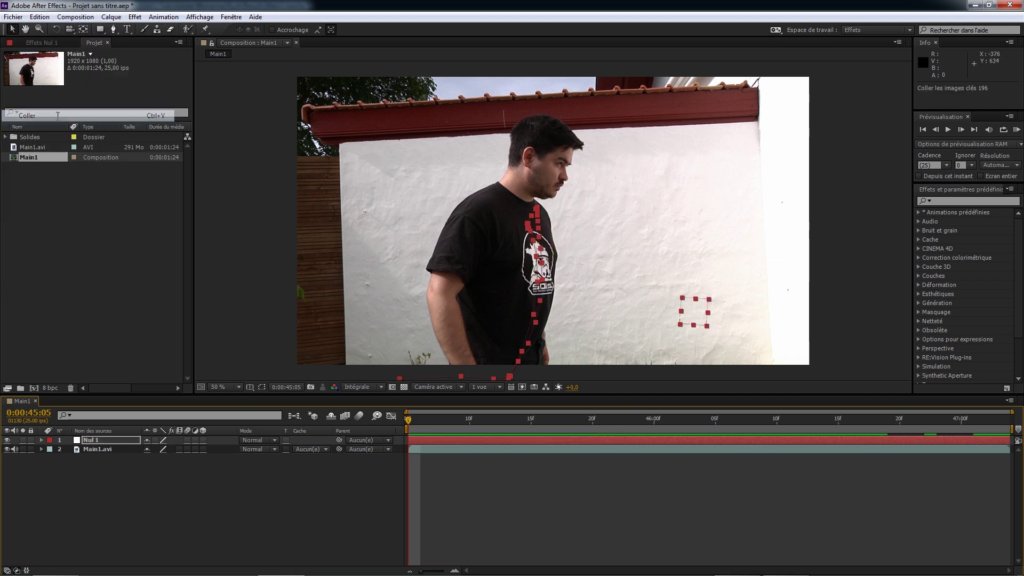
Reveal the null's keyframed properties and remove all keyframes from its anchor point.
click(94, 439)
key(u)
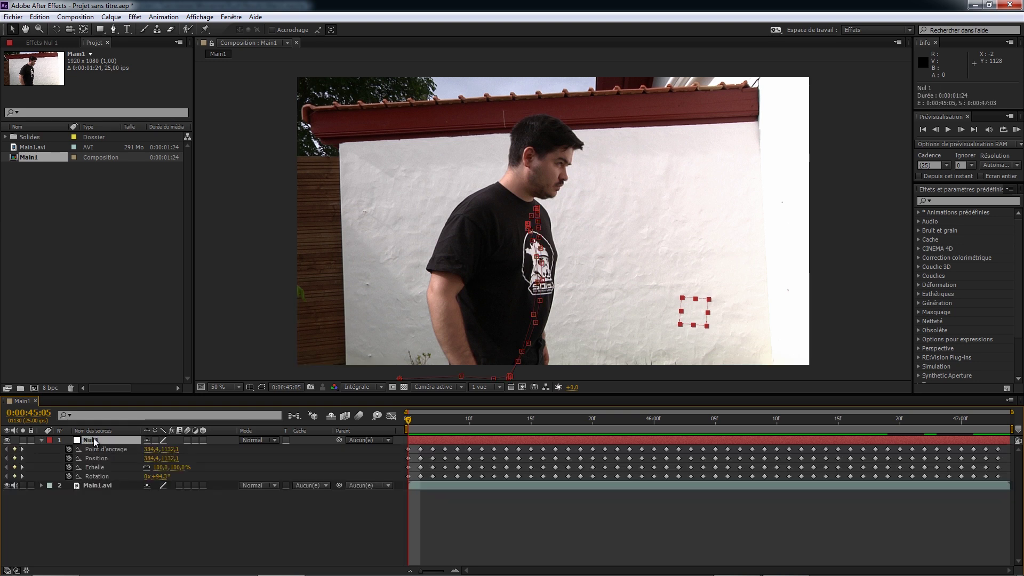
click(35, 459)
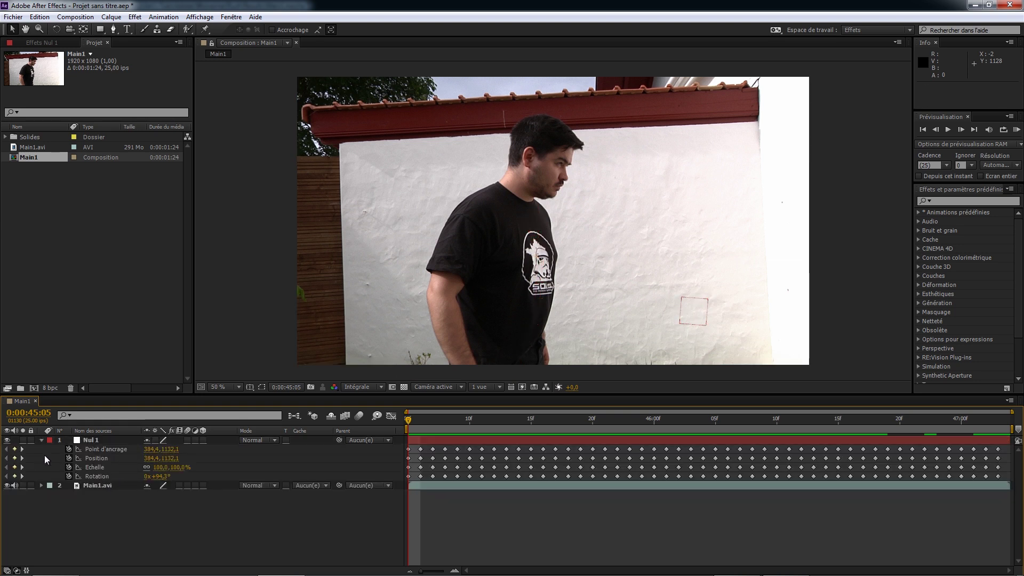
click(69, 450)
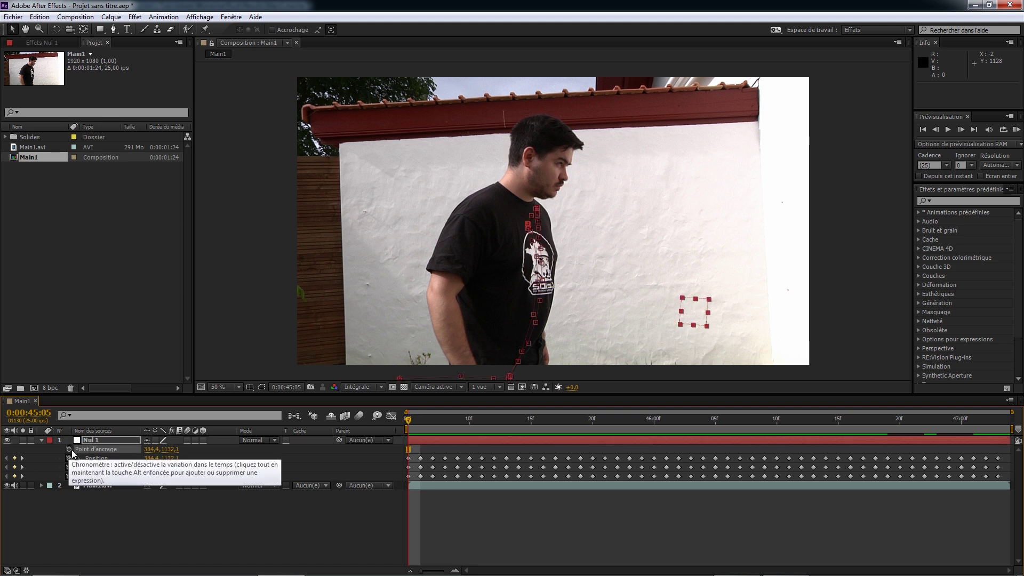
Set the null's anchor point to 0, 0.
click(147, 450)
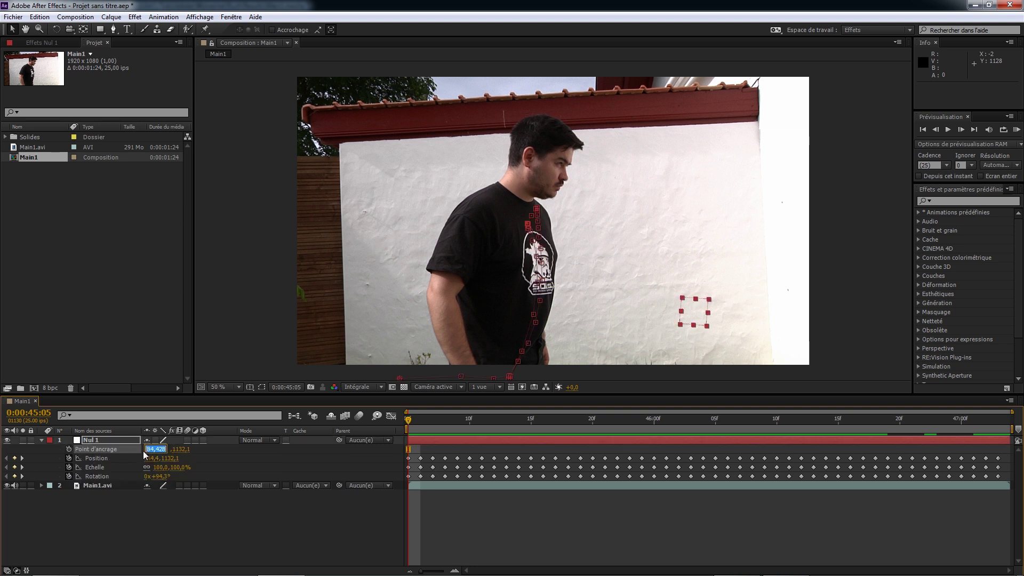
text(0)
key(Tab)
click(222, 453)
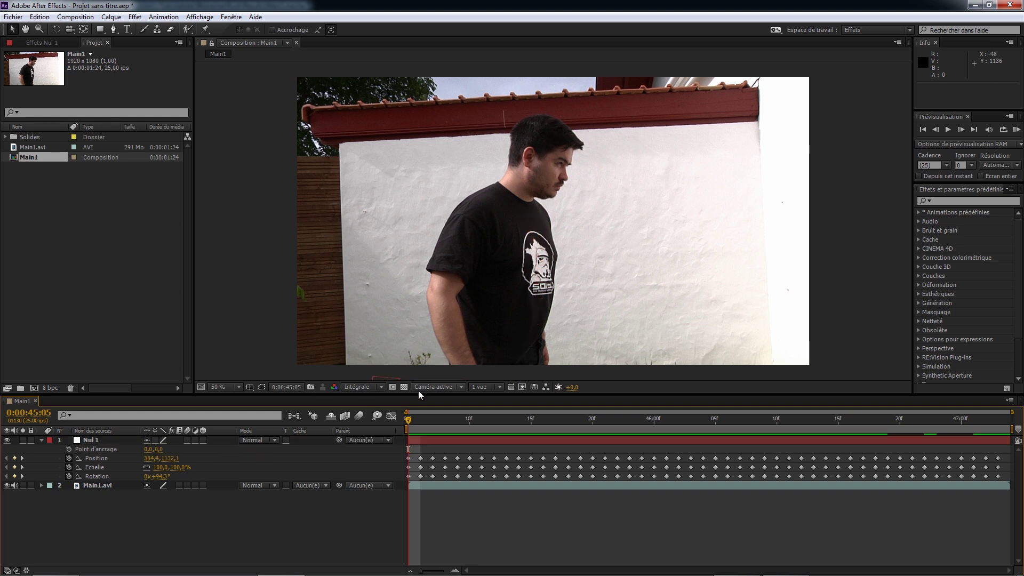
Check the null's motion against the fist by scrubbing and playing the composition, with its layer properties collapsed, and return to the first frame.
mouse_move(506, 427)
mouse_down()
mouse_move(898, 424)
mouse_move(519, 426)
mouse_up()
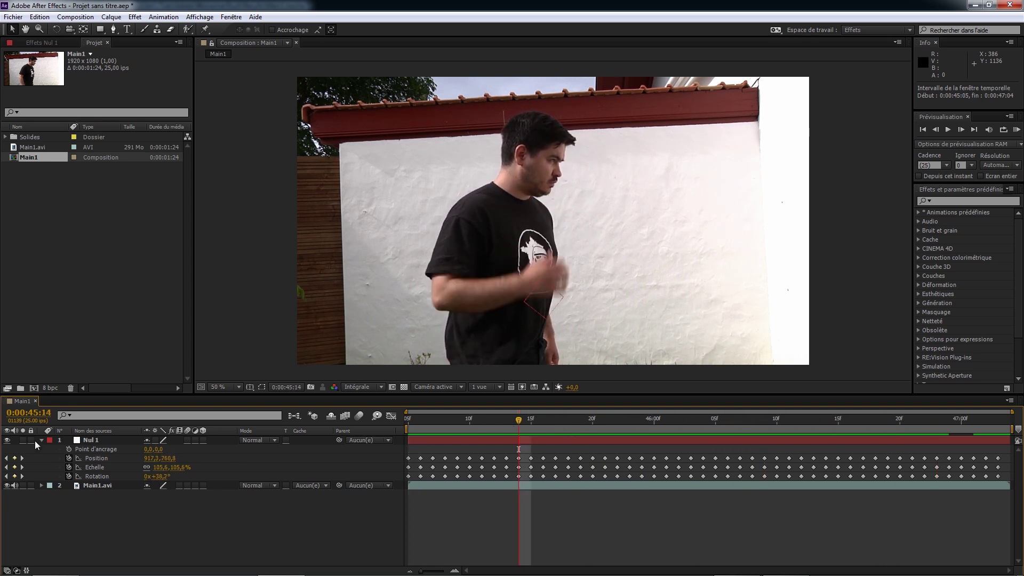
click(41, 442)
key(space)
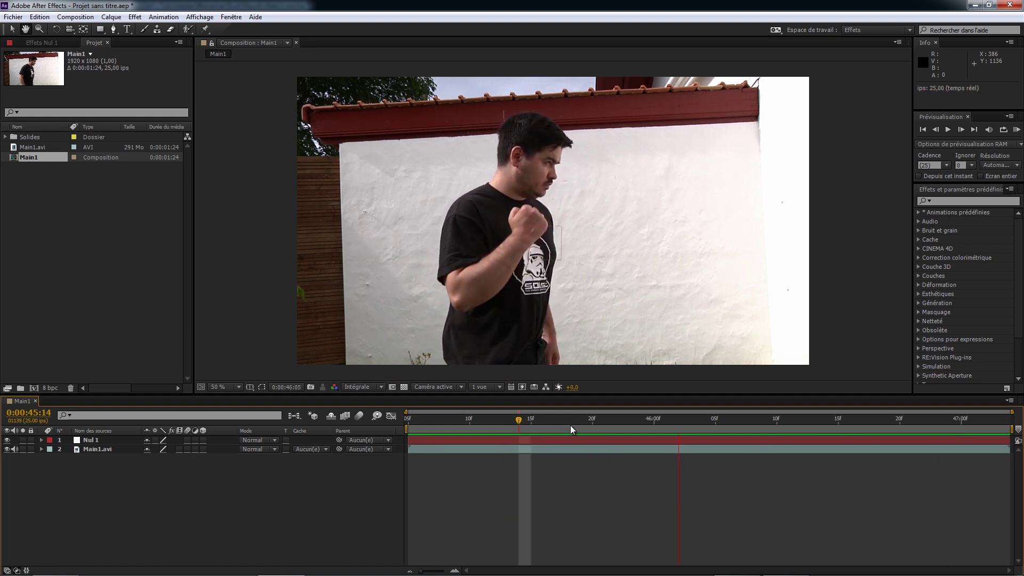
key(space)
drag(838, 420, 403, 429)
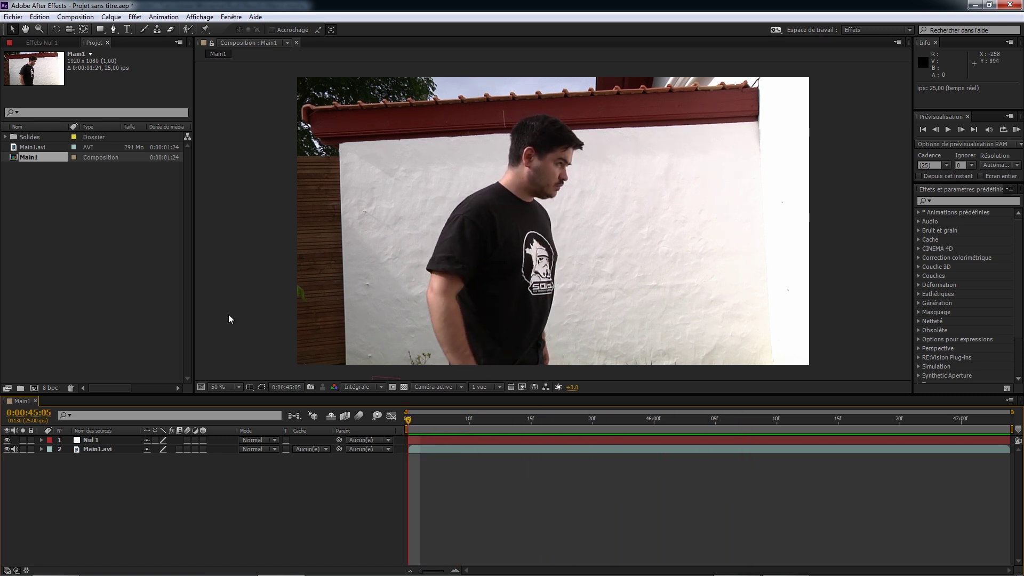
Create a new solid layer named element in the Main1 composition.
click(118, 17)
click(118, 17)
click(118, 17)
mouse_move(130, 21)
mouse_move(235, 28)
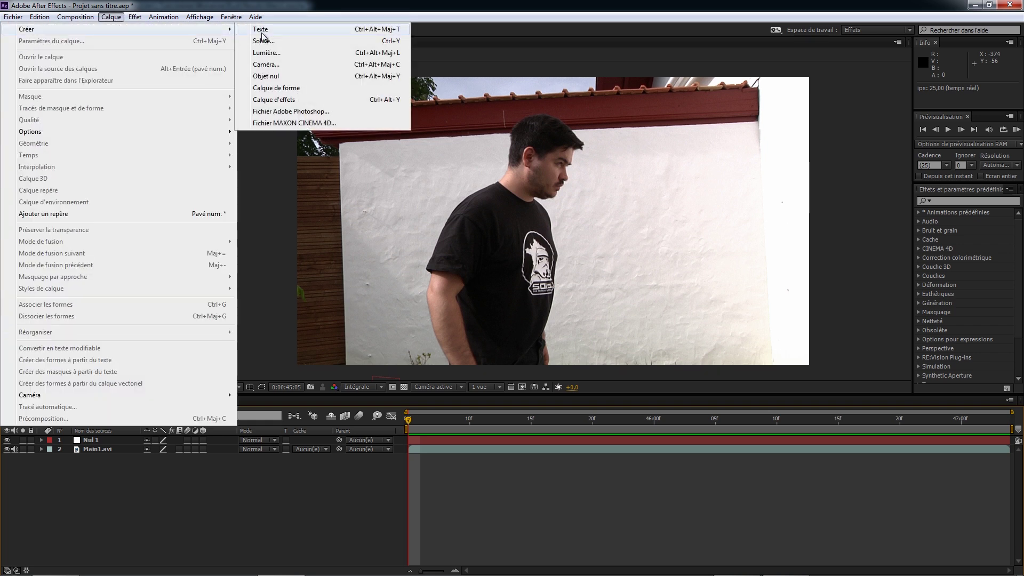
click(260, 40)
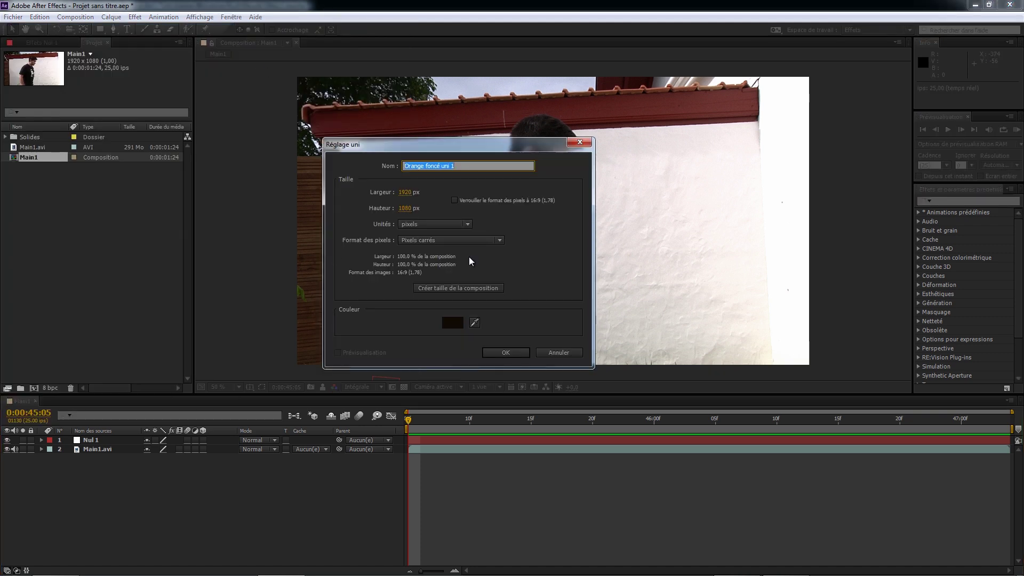
text(element)
click(501, 352)
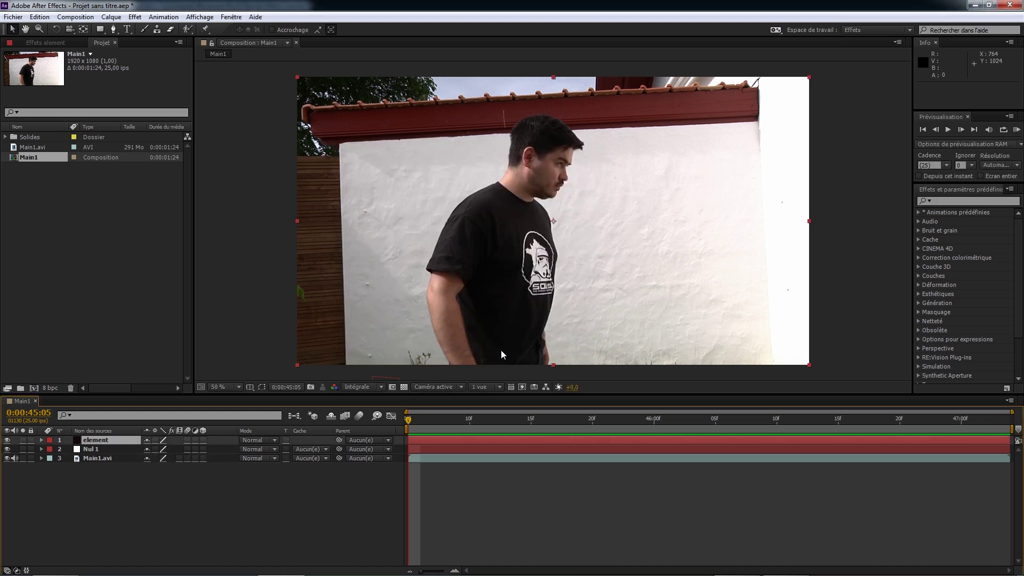
Apply the Video Copilot Element effect to the element solid and open its Scene Setup.
click(135, 17)
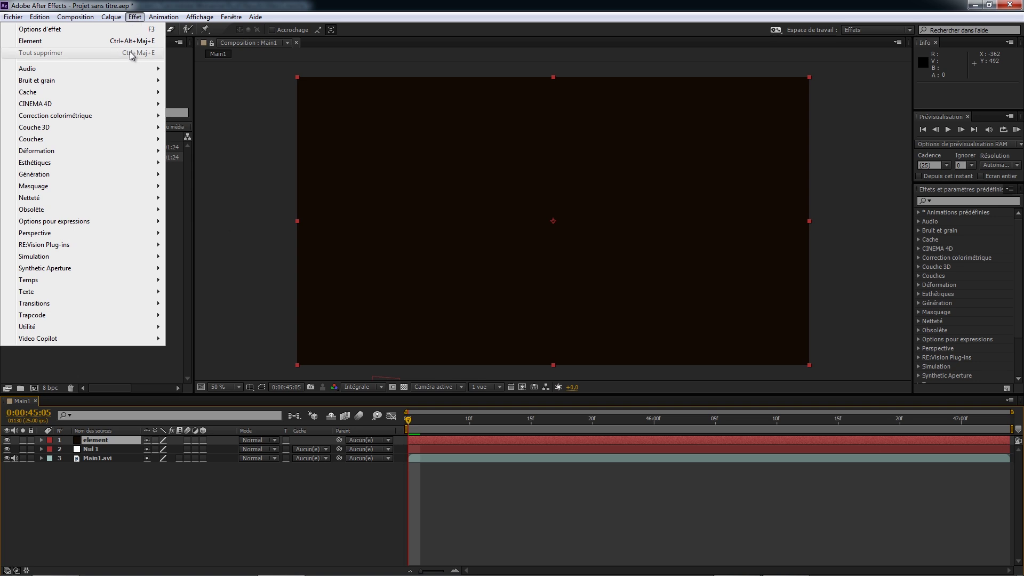
mouse_move(101, 339)
click(184, 340)
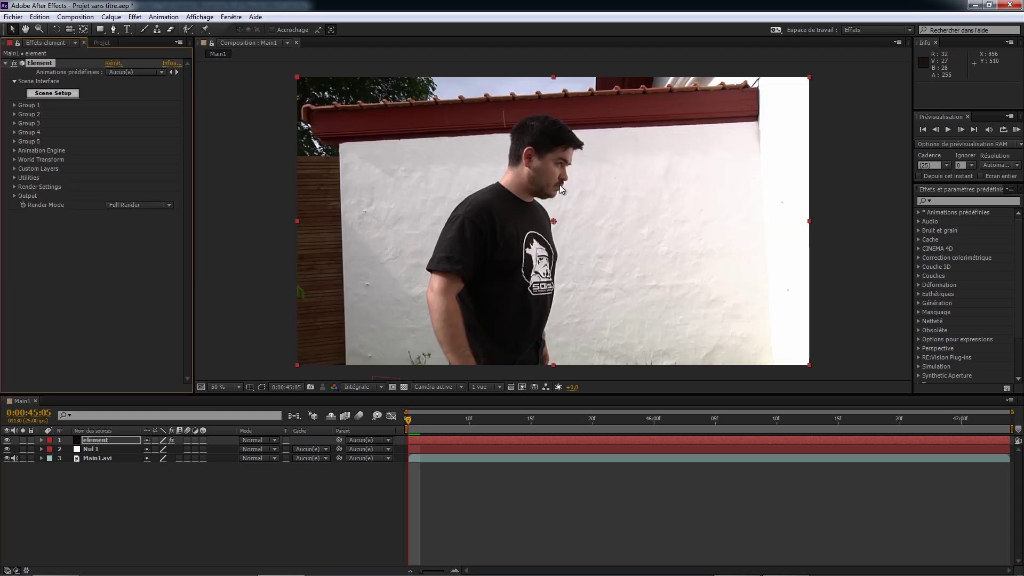
click(61, 96)
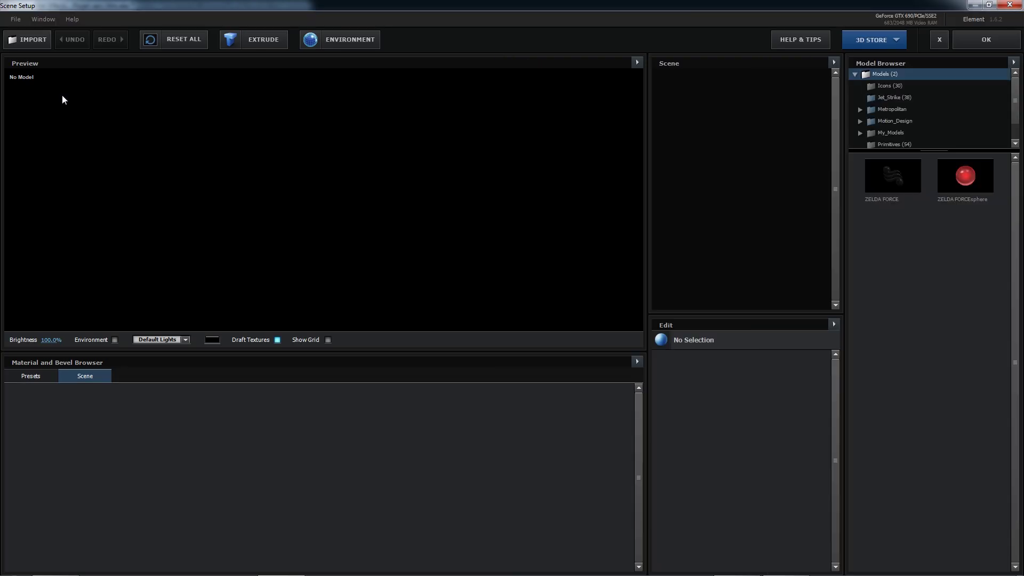
Import the lame OBJ model from the Wolverine project's Griffes folder and orbit the preview to inspect its side.
click(34, 42)
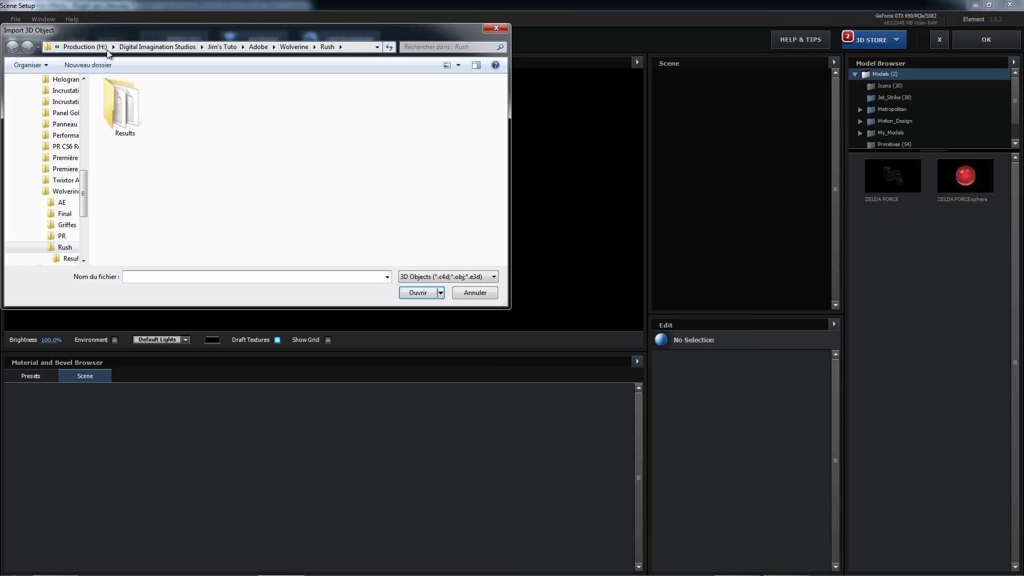
click(293, 46)
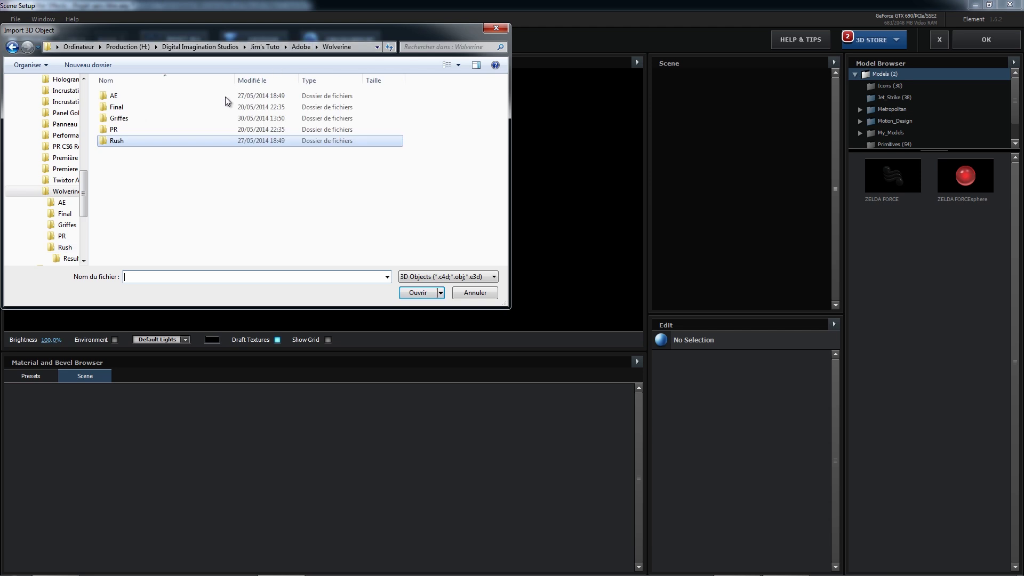
double_click(137, 121)
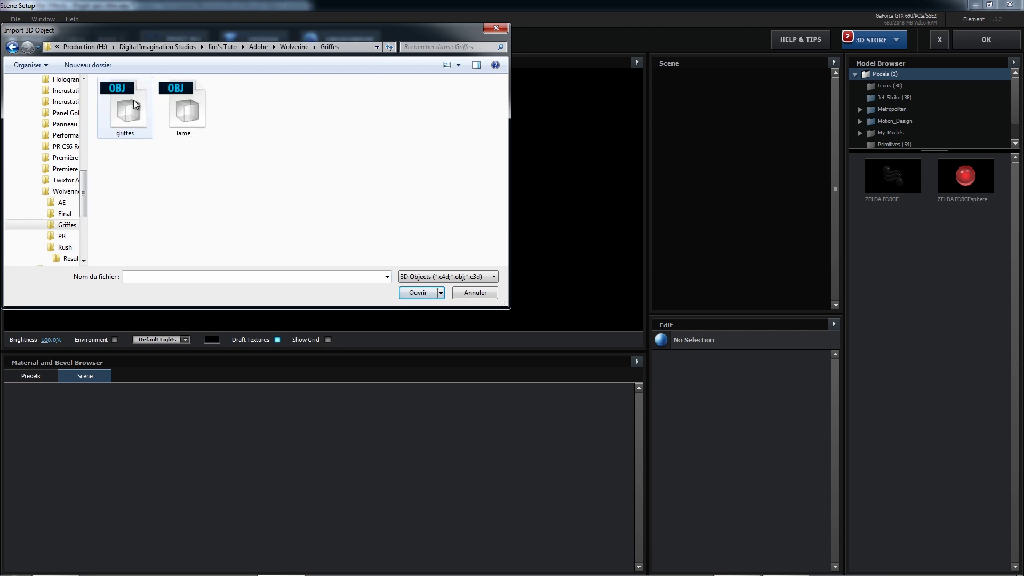
double_click(185, 99)
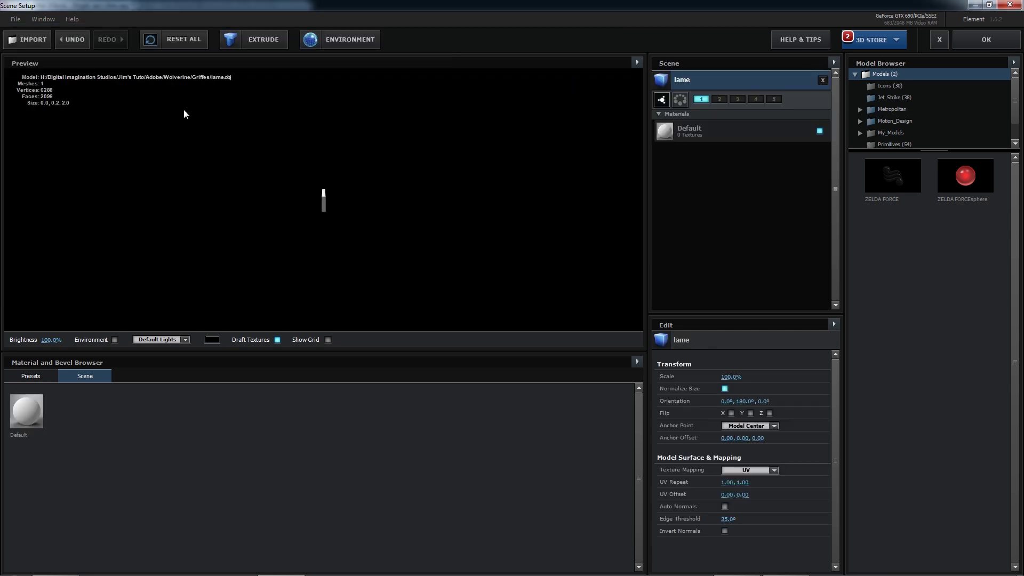
drag(316, 200, 241, 208)
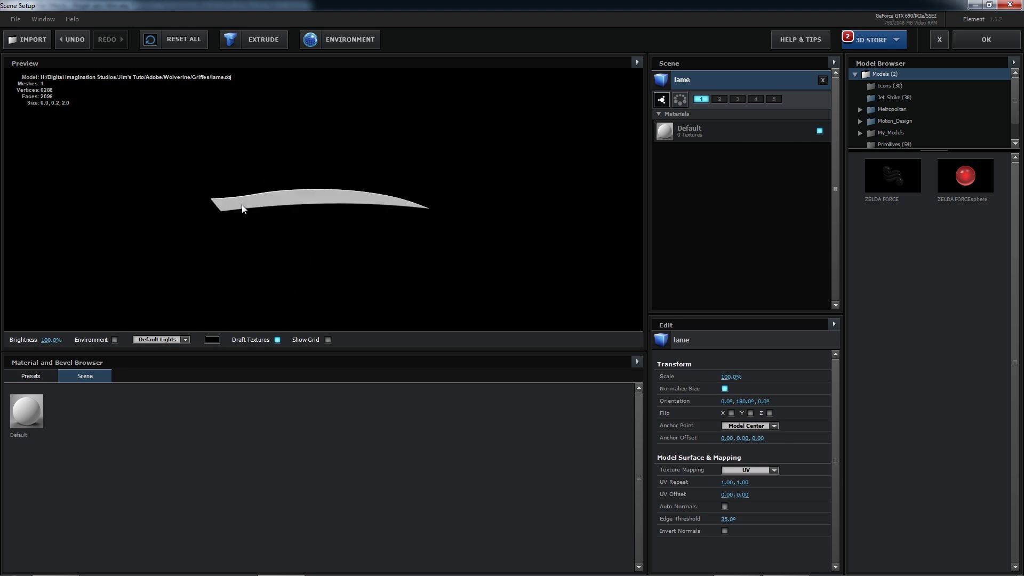
Apply the Chrome material preset to the blade model and accept the scene setup.
click(36, 376)
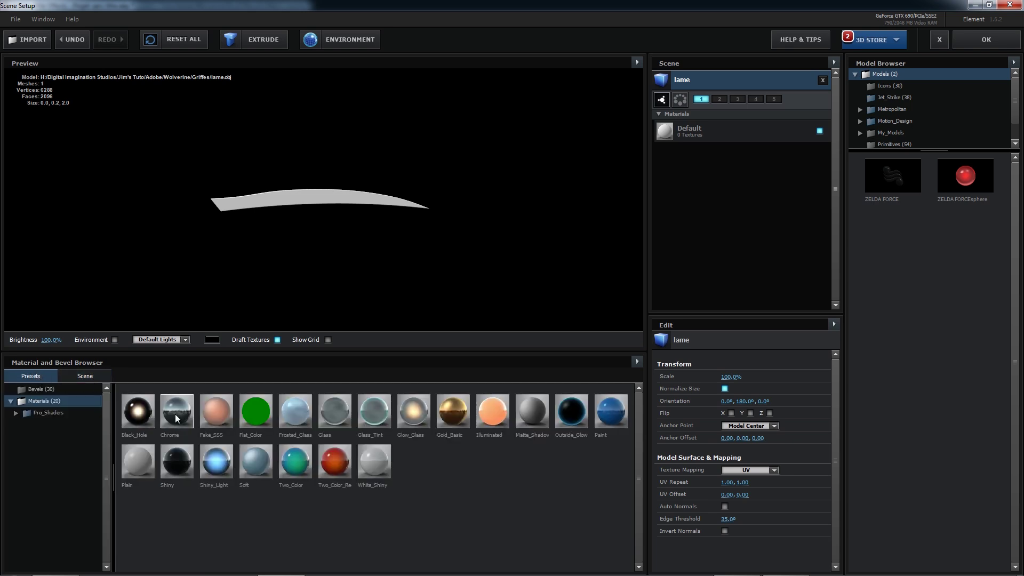
mouse_move(174, 418)
mouse_down()
mouse_move(308, 199)
mouse_move(342, 187)
mouse_move(308, 188)
mouse_move(293, 216)
mouse_move(312, 261)
mouse_move(369, 271)
mouse_move(382, 188)
mouse_move(425, 190)
mouse_move(438, 215)
mouse_up()
scroll(312, 199, up, 5)
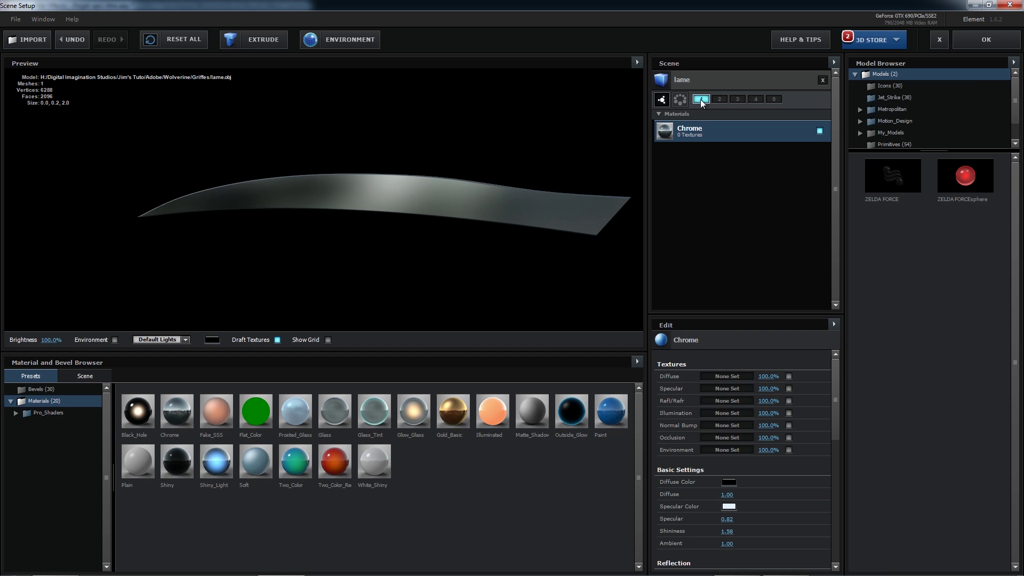
click(991, 43)
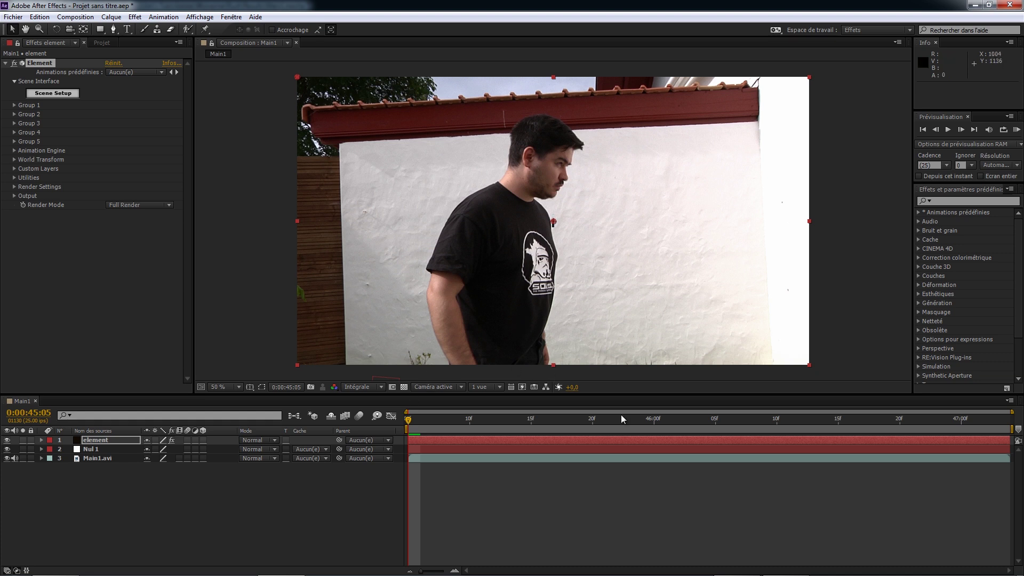
Go to 0:00:46:12, where the fist is raised, and create a group null for Element's Group 1.
drag(632, 419, 804, 422)
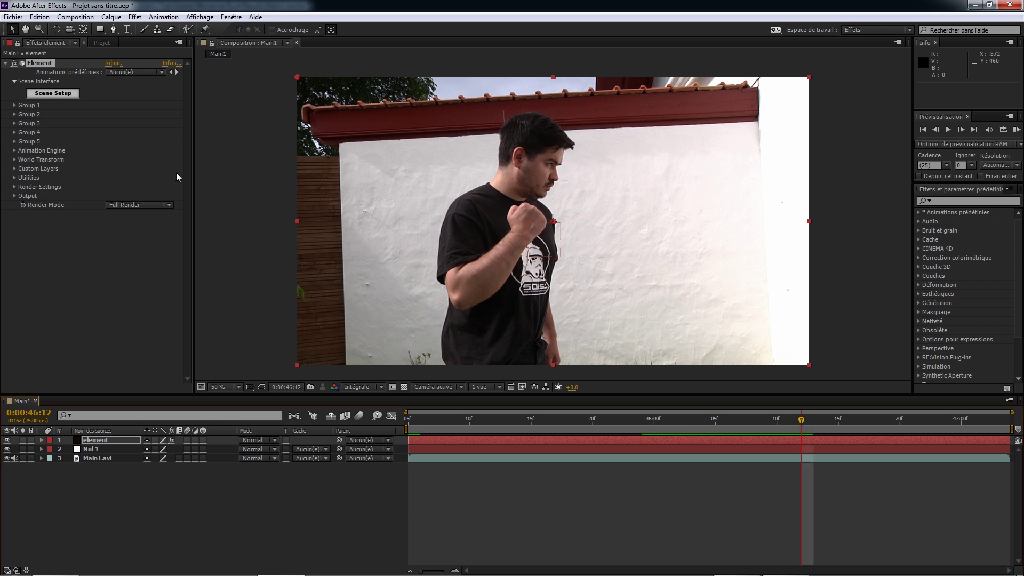
click(14, 105)
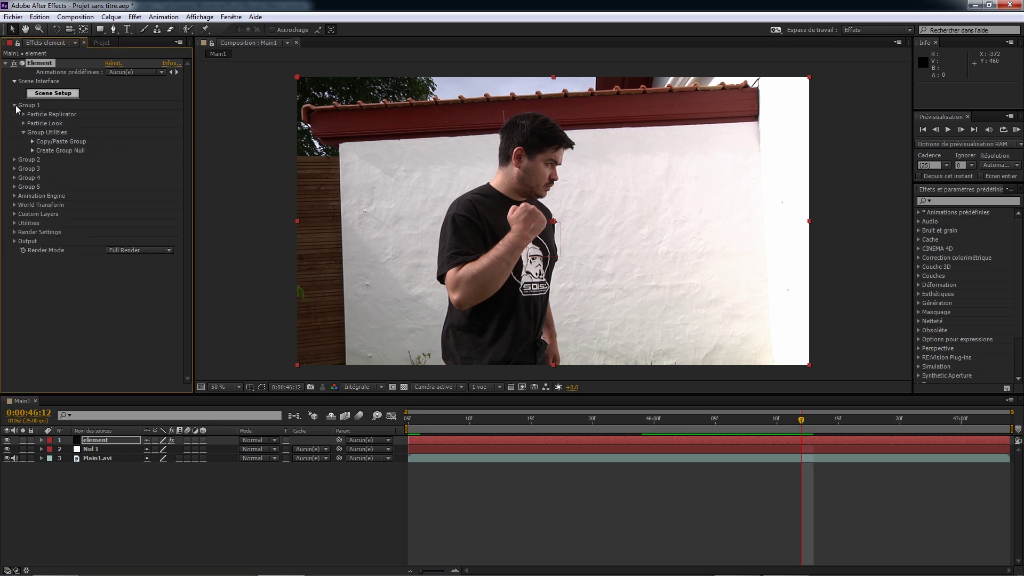
click(32, 150)
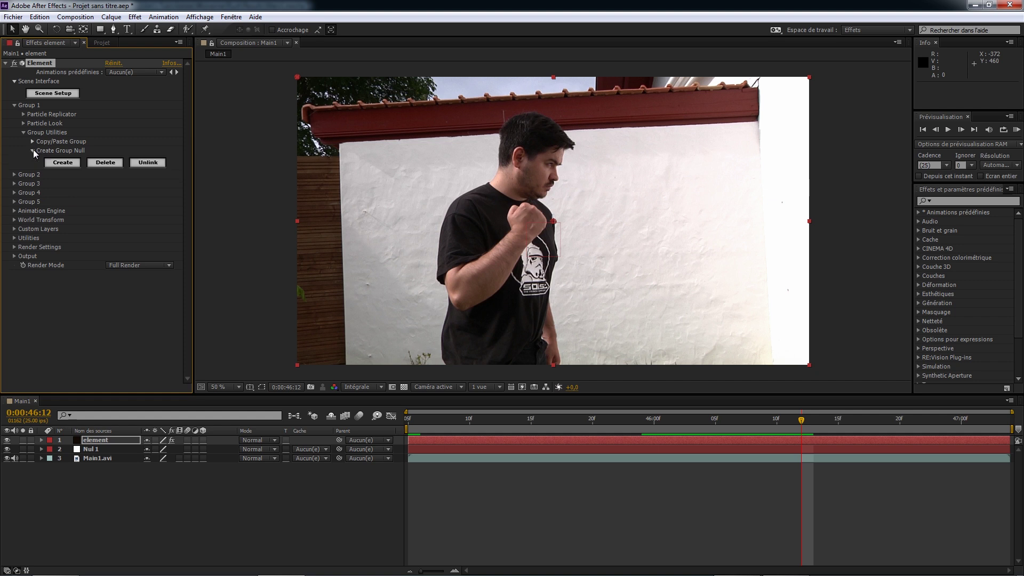
click(61, 165)
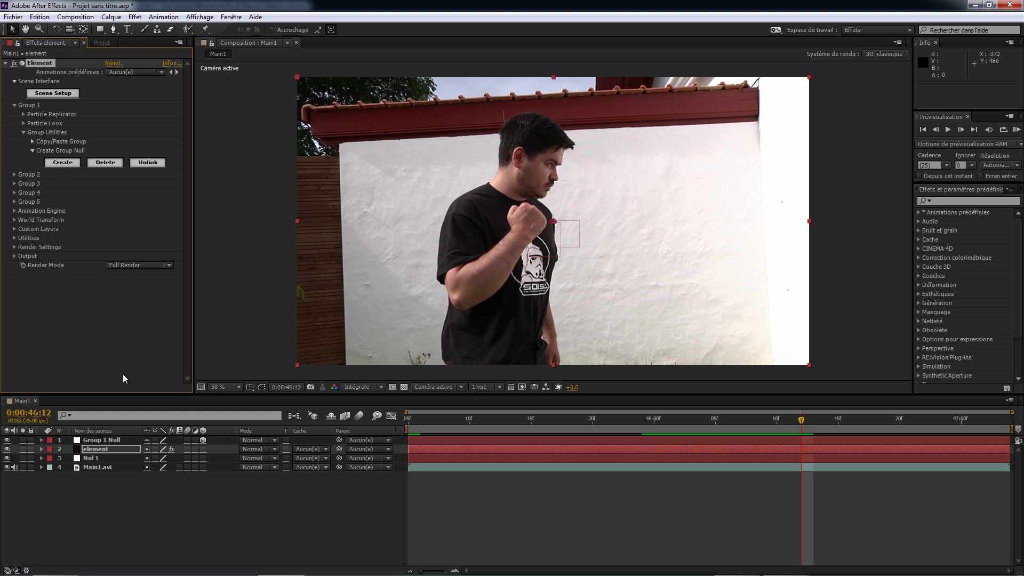
Rename the Group 1 null layer as griffe1.
click(104, 440)
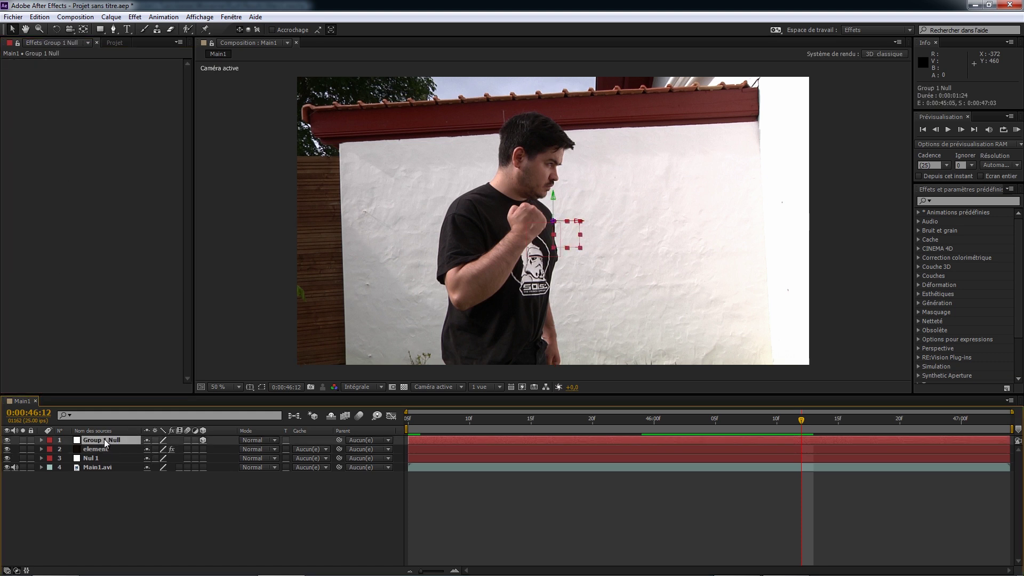
key(Return)
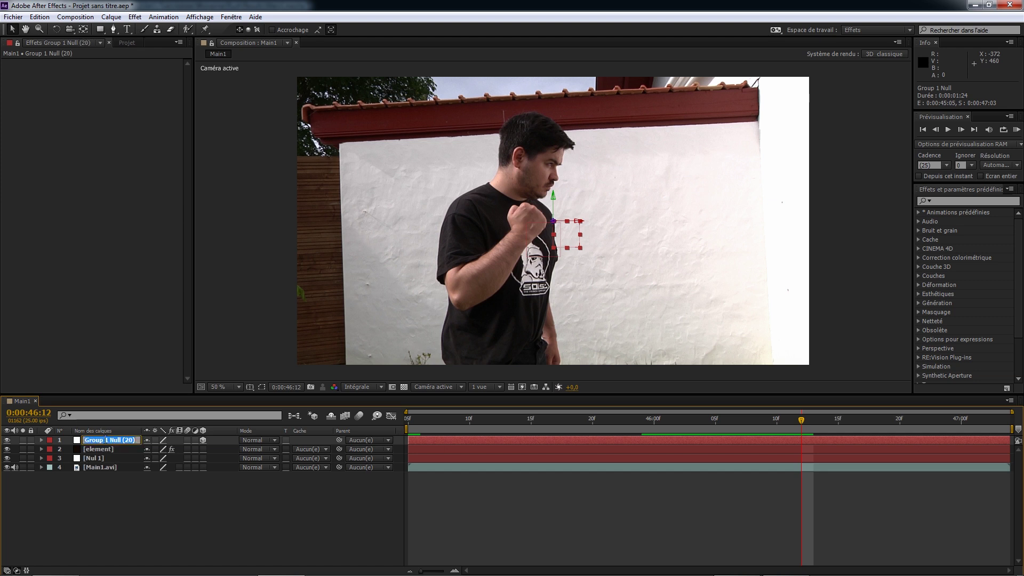
text(griffe1)
key(Return)
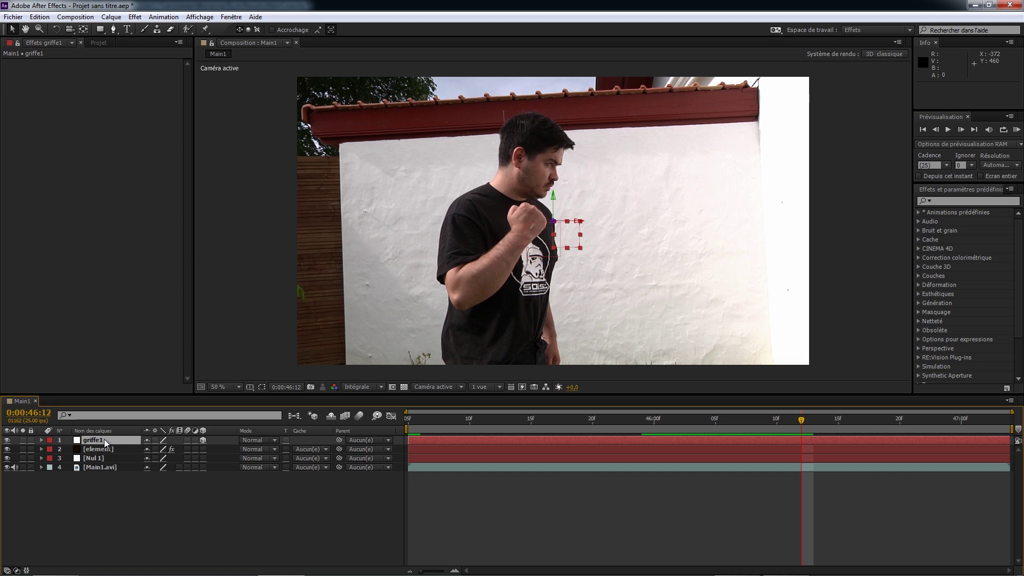
Rotate griffe1 to an orientation of about 88°, 40°, 0° and move the blade down onto the forearm, at about 753, 723, -6.
key(w)
mouse_move(578, 220)
mouse_down()
mouse_move(574, 248)
mouse_move(578, 238)
mouse_up()
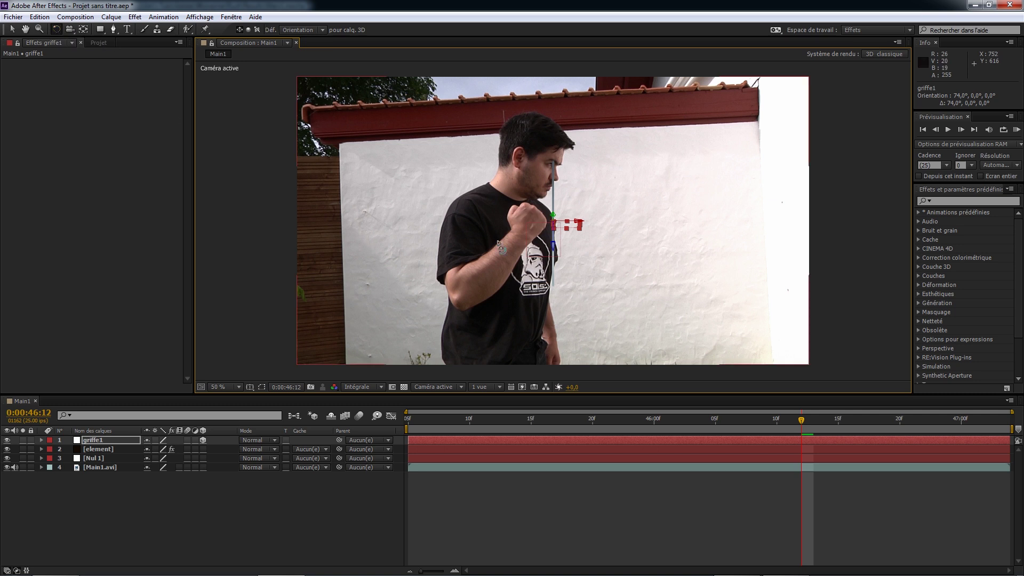
drag(580, 227, 543, 222)
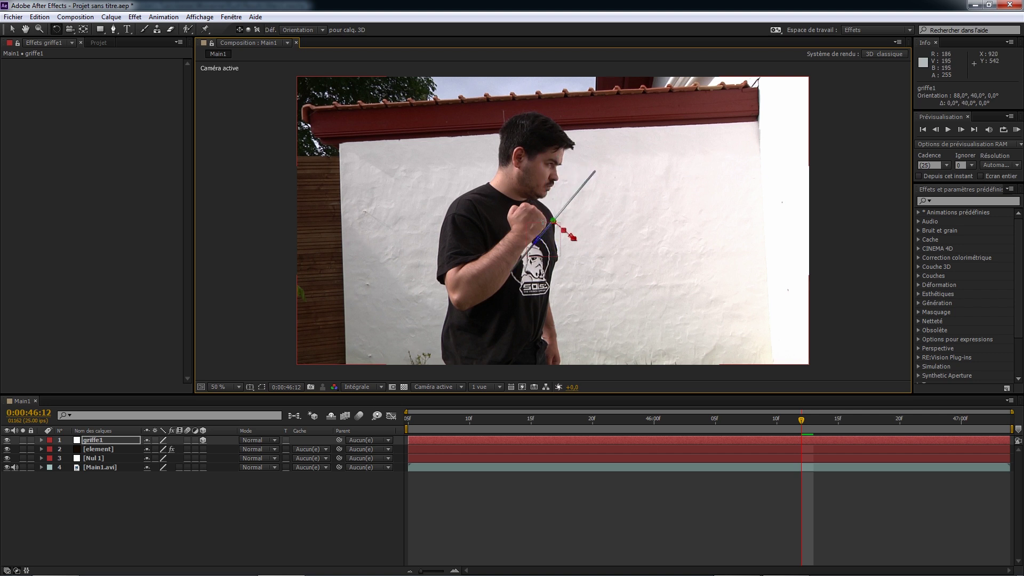
click(13, 30)
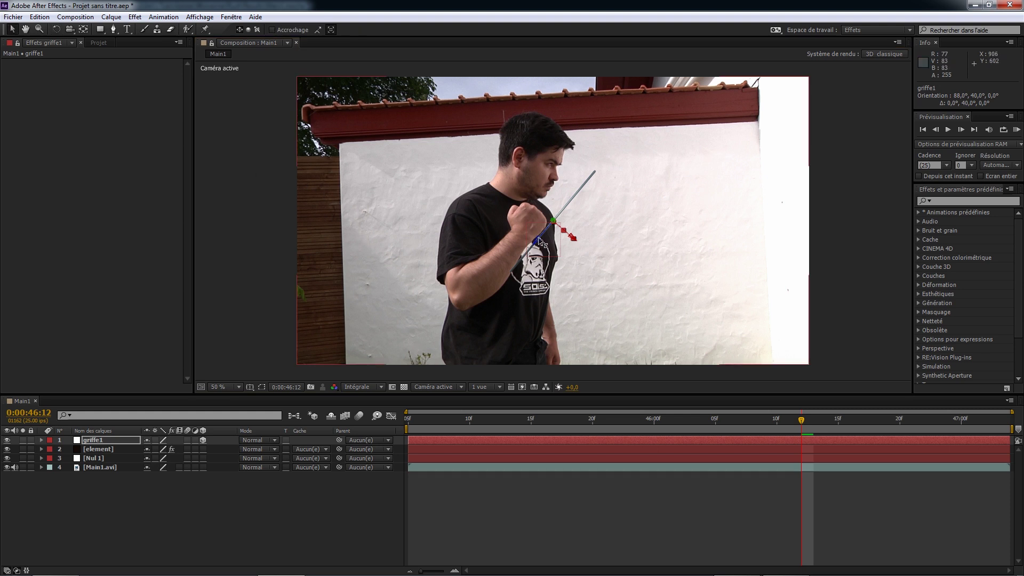
drag(541, 242, 518, 288)
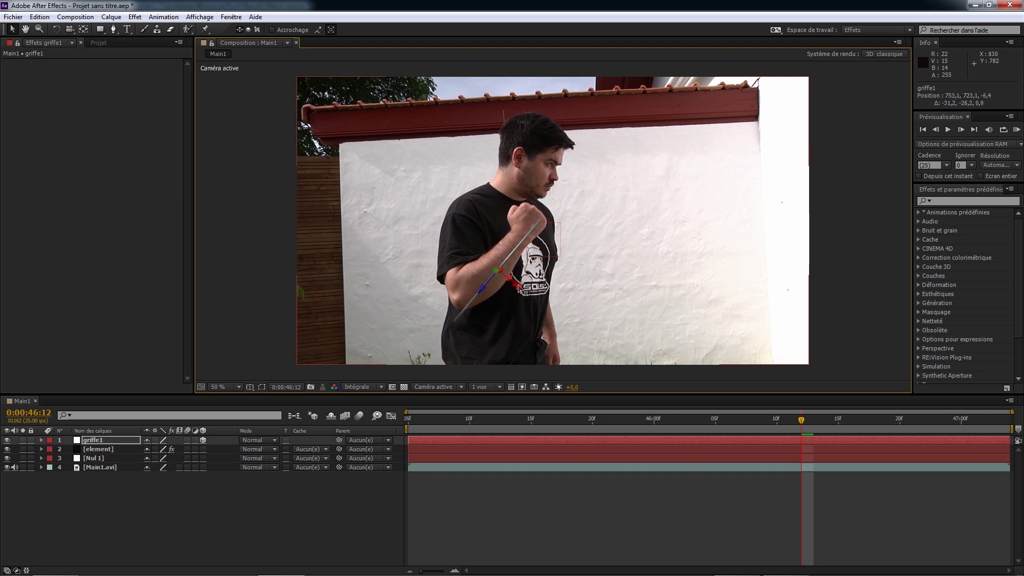
Scale griffe1 to 68% and move the blade out beyond the raised fist, at about 1021, 404, 5.
click(104, 440)
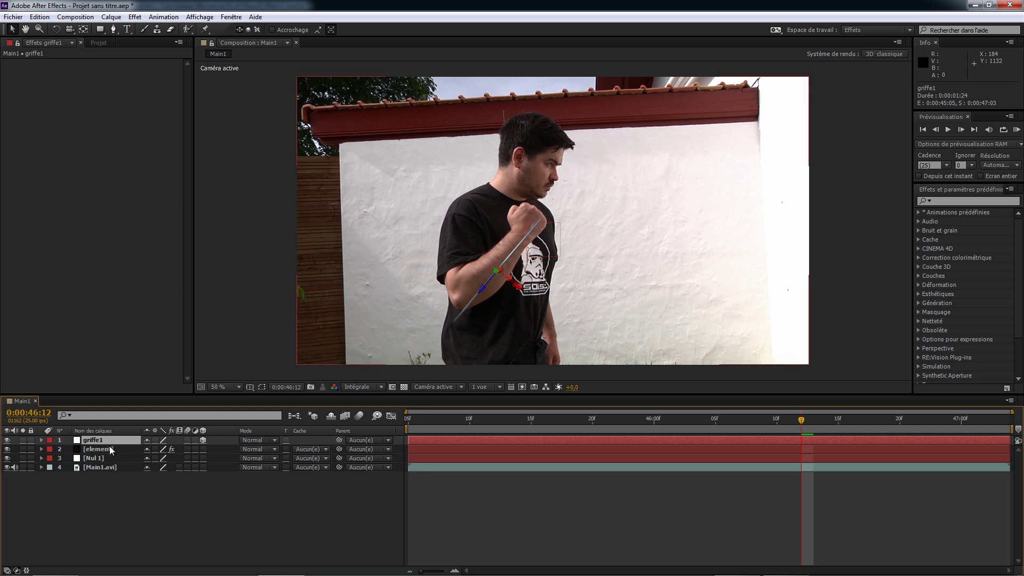
key(s)
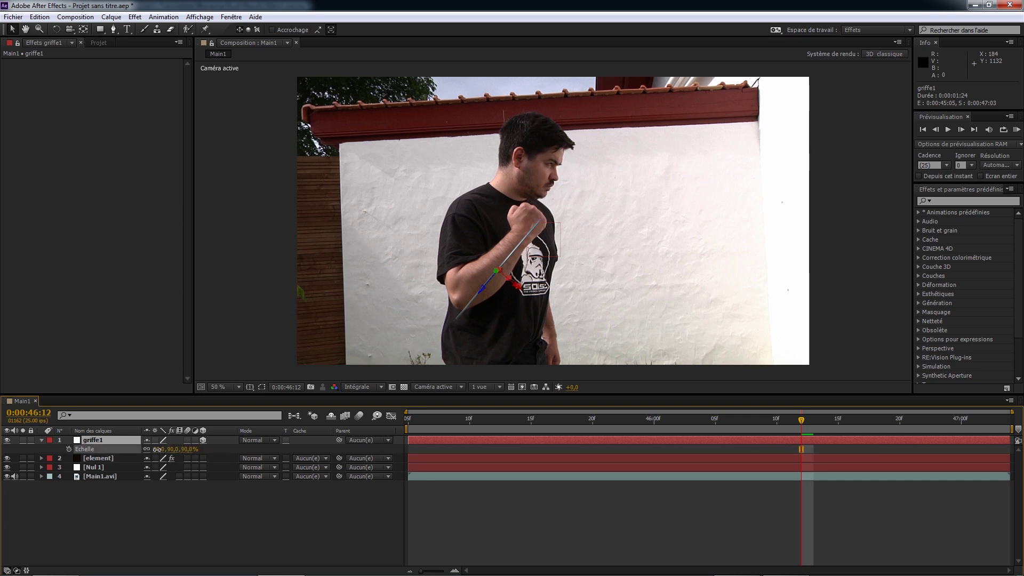
drag(145, 449, 137, 450)
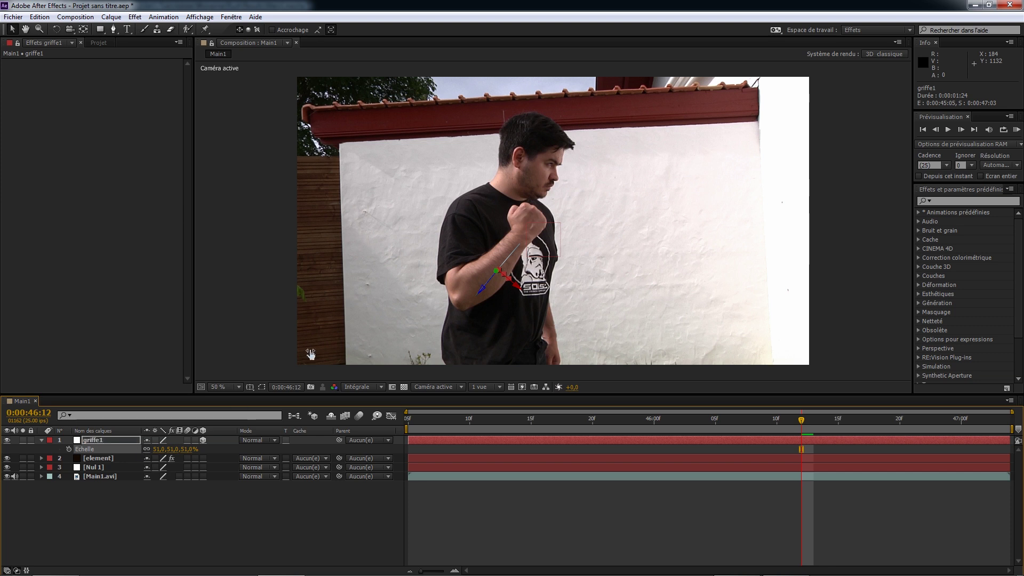
drag(482, 287, 476, 295)
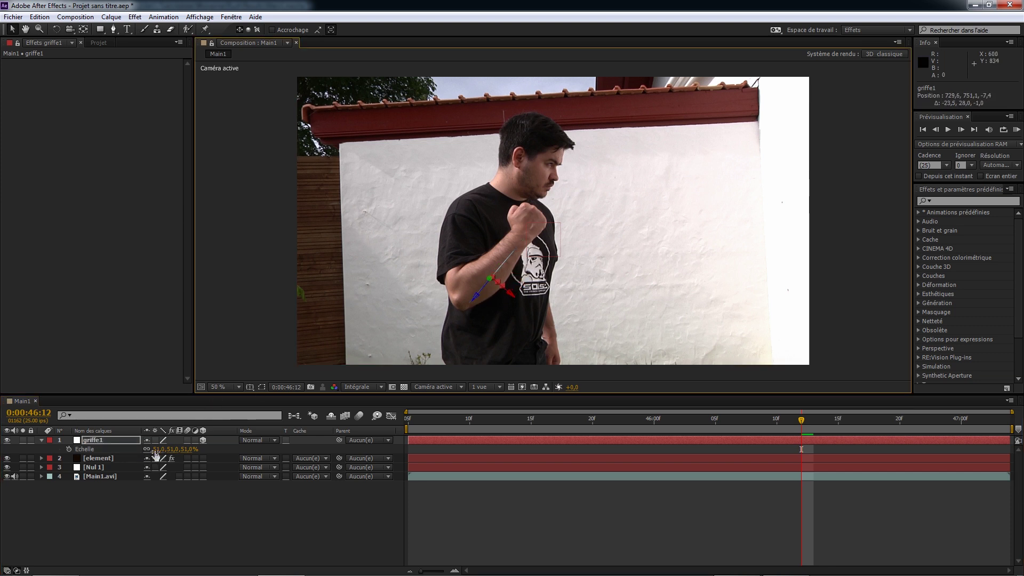
drag(158, 449, 161, 452)
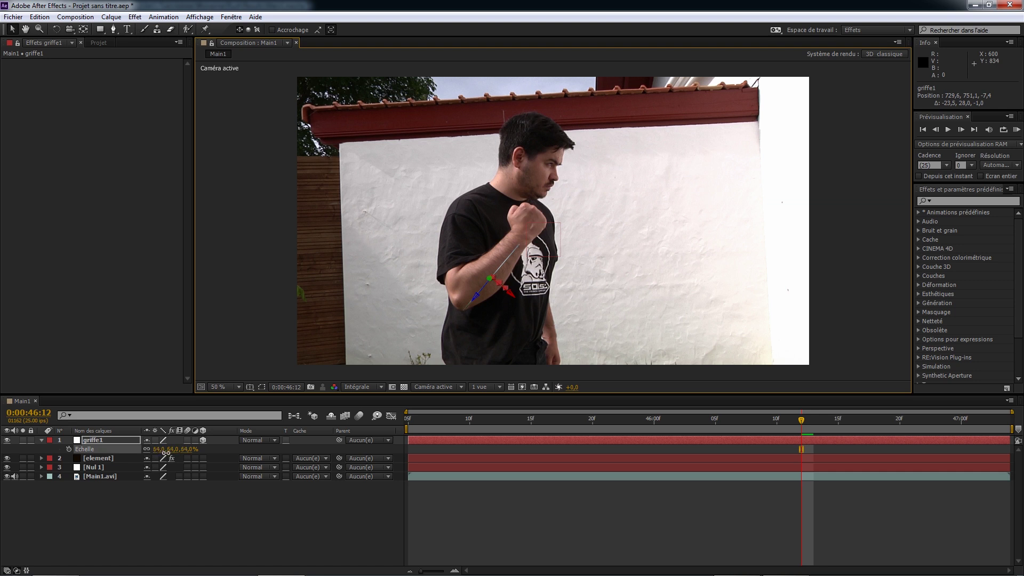
drag(482, 300, 561, 212)
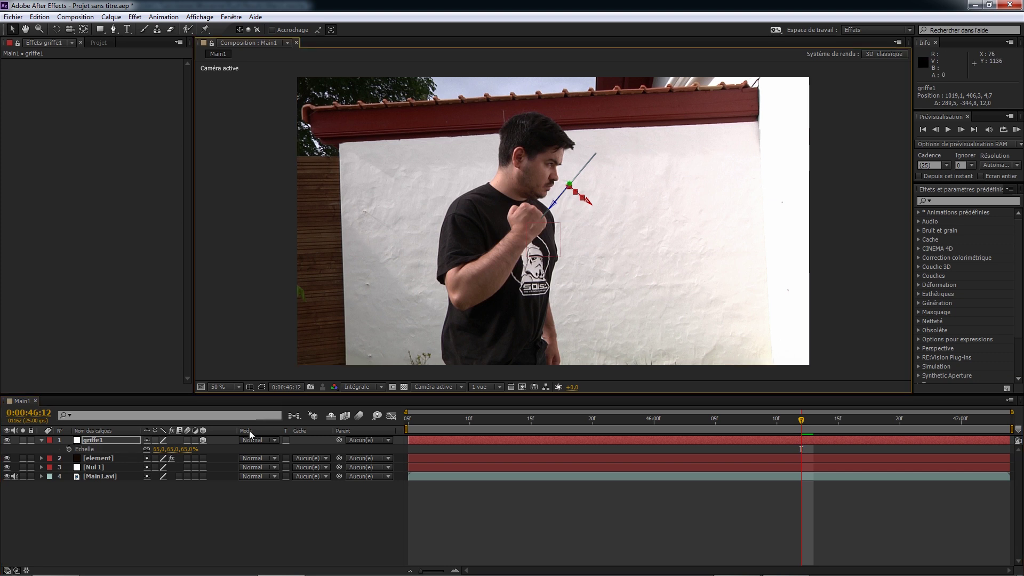
click(158, 449)
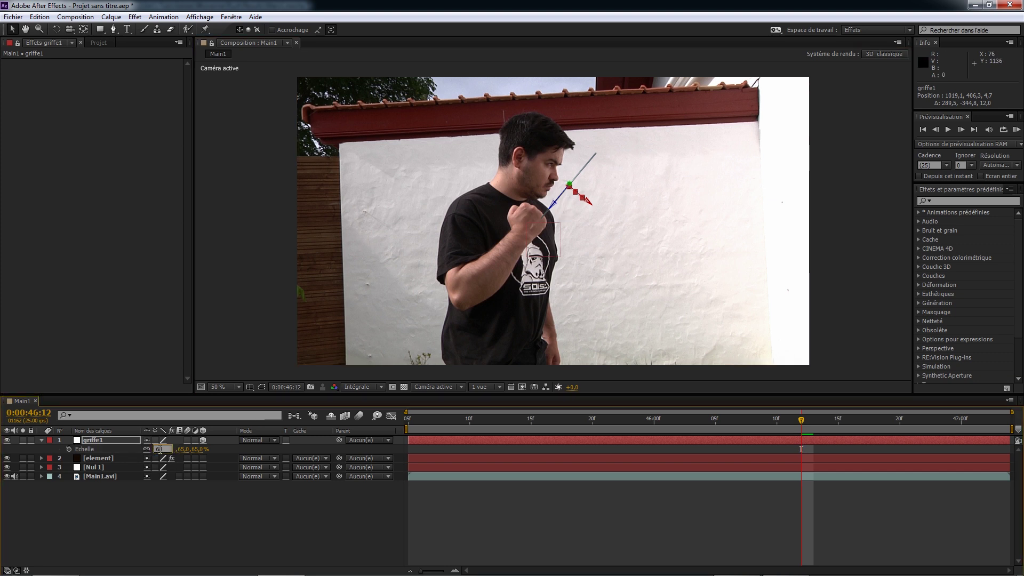
key(Return)
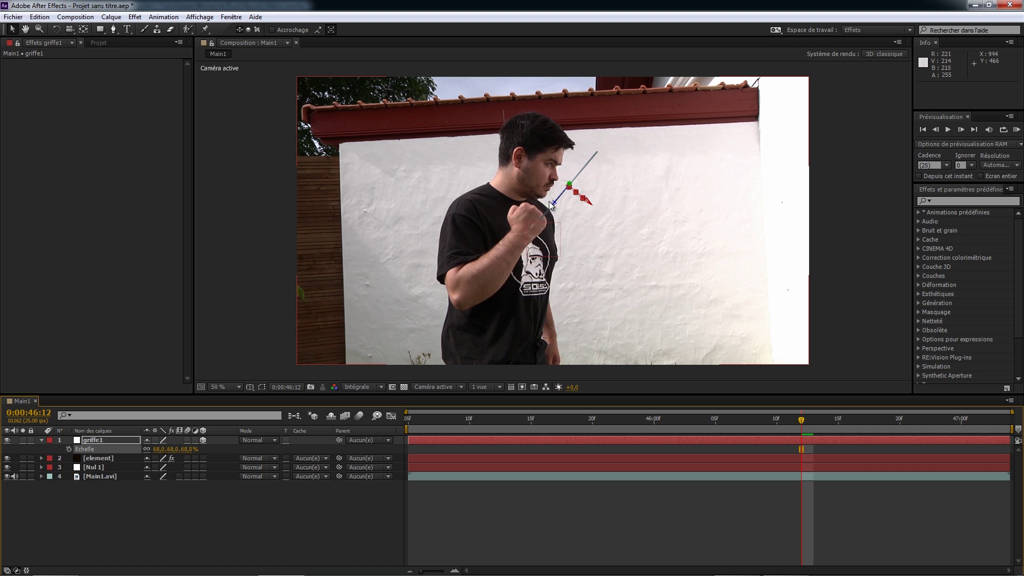
drag(554, 205, 555, 205)
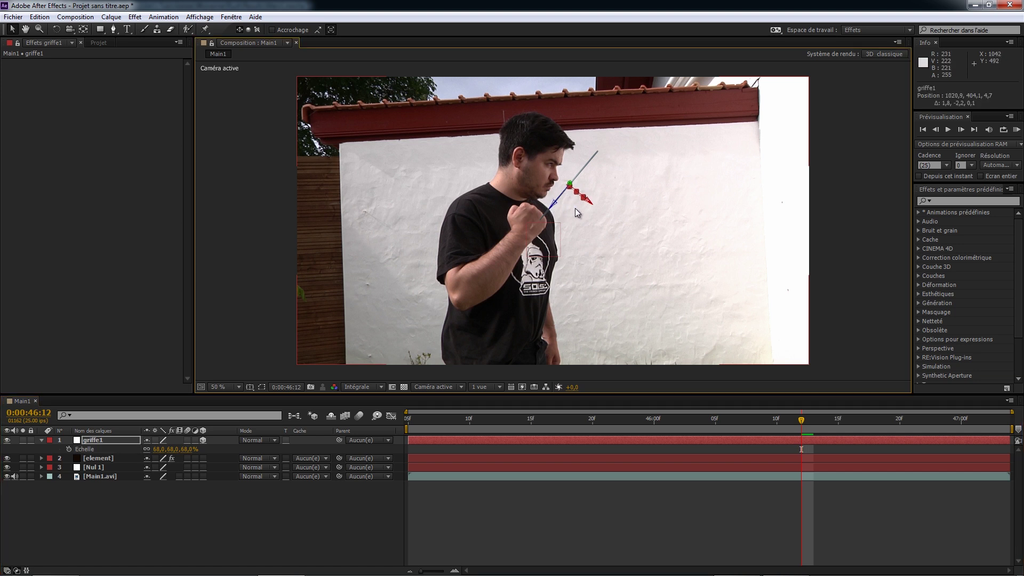
Try rotating griffe1 to refine the blade's angle against the fist.
key(w)
drag(569, 184, 590, 204)
key(v)
Parent griffe1 to the tracked Nul 1 layer and scrub back to 0:00:46:08.
click(107, 440)
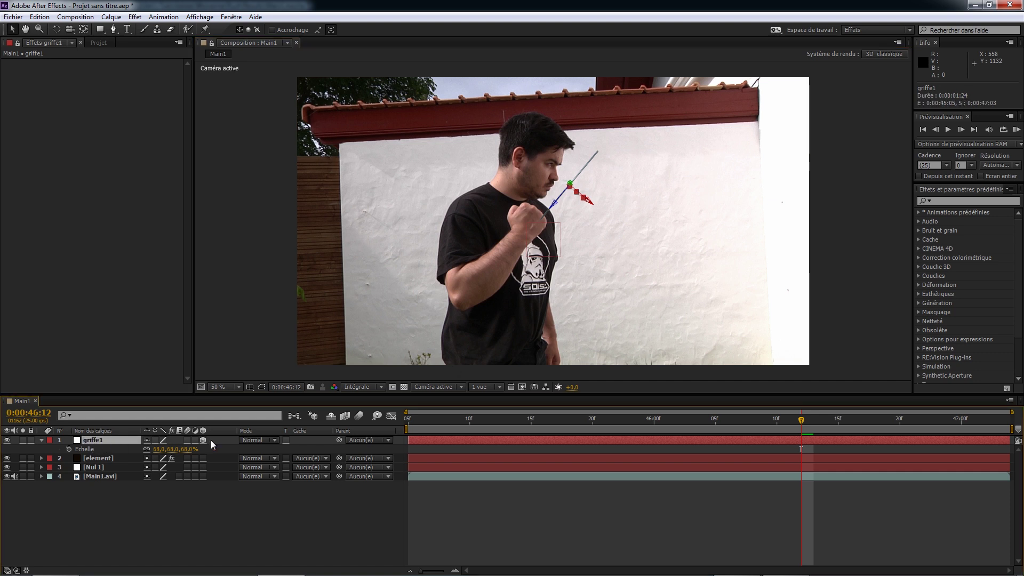
drag(340, 440, 95, 469)
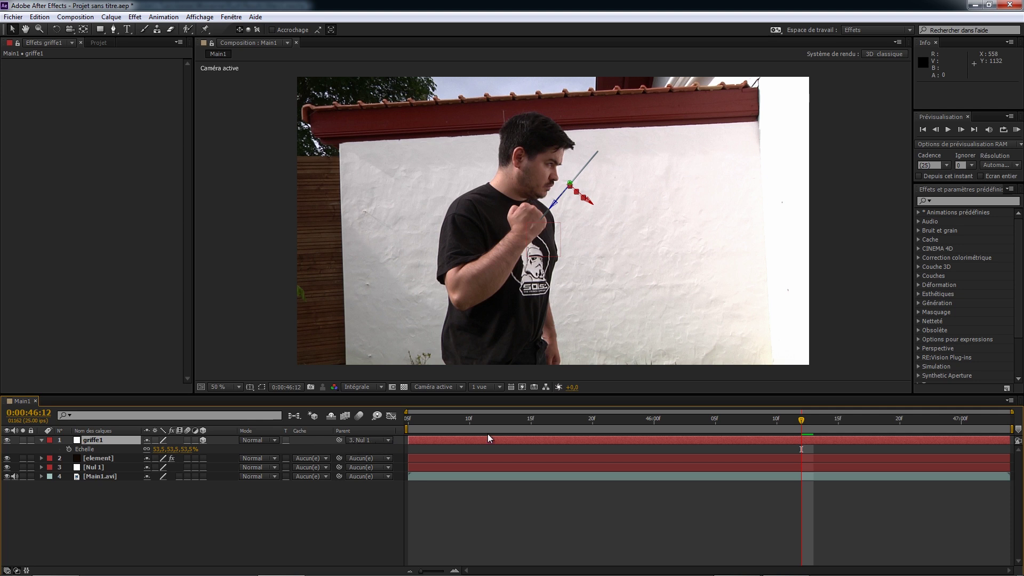
drag(801, 420, 752, 410)
click(789, 512)
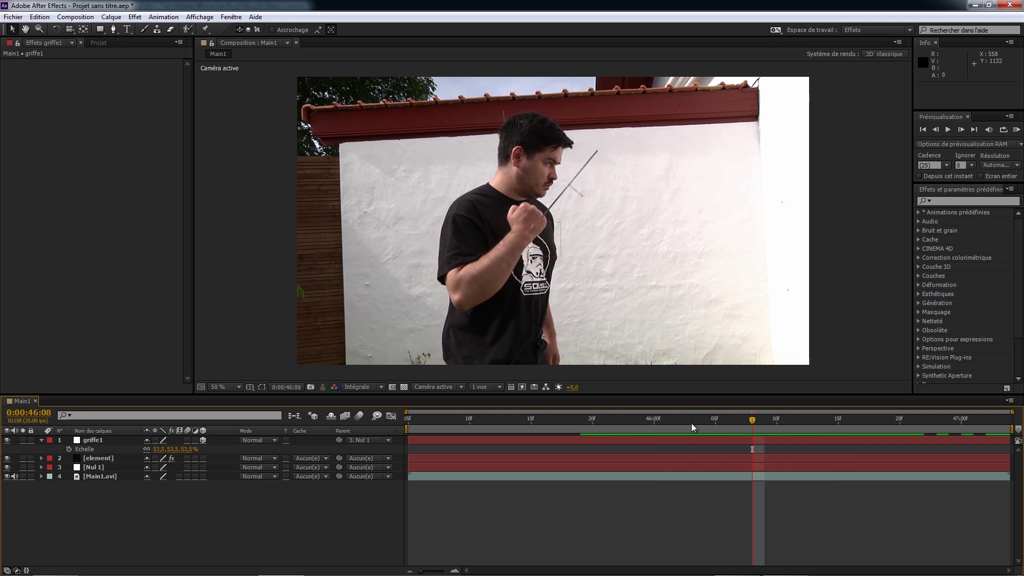
In Element's scene setup, duplicate the lame model twice, assign the copies to groups 2 and 3, and accept the scene.
click(94, 460)
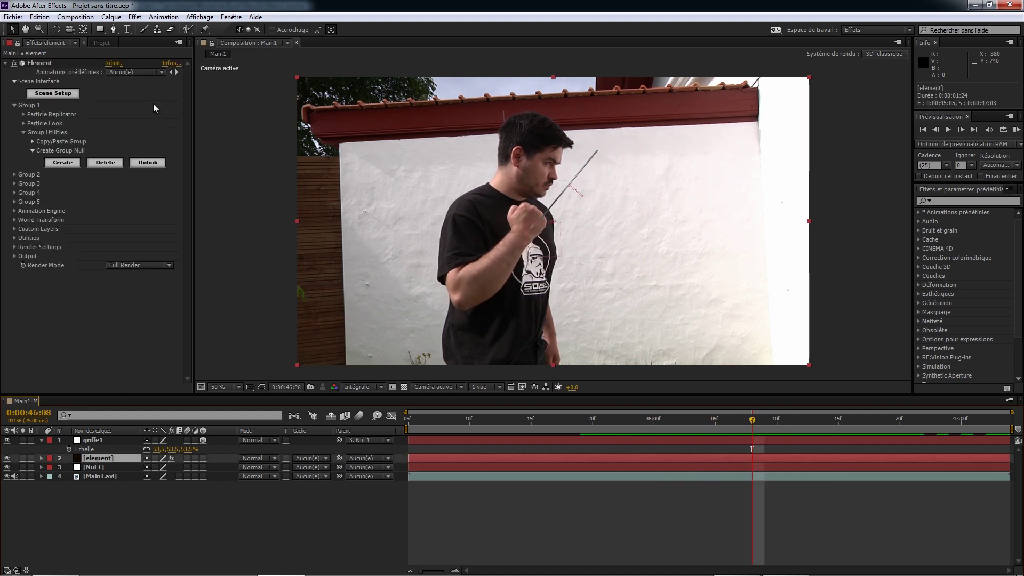
click(53, 94)
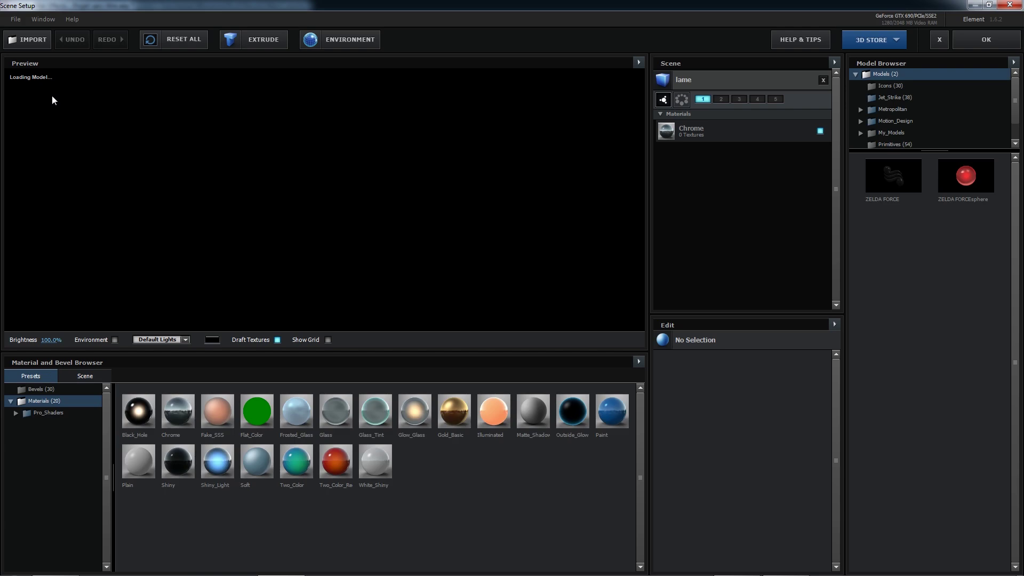
right_click(722, 75)
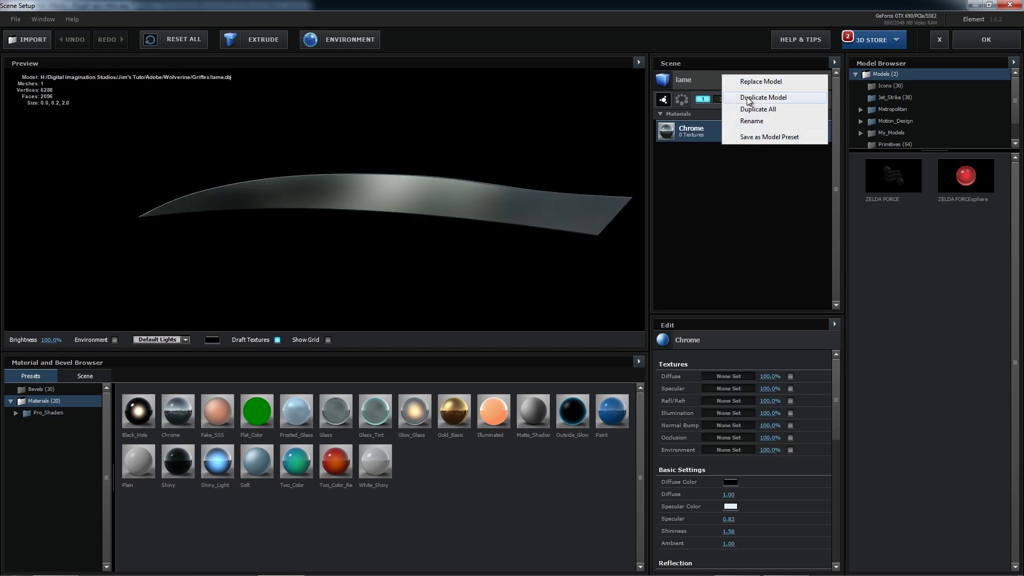
click(743, 97)
right_click(717, 84)
click(740, 108)
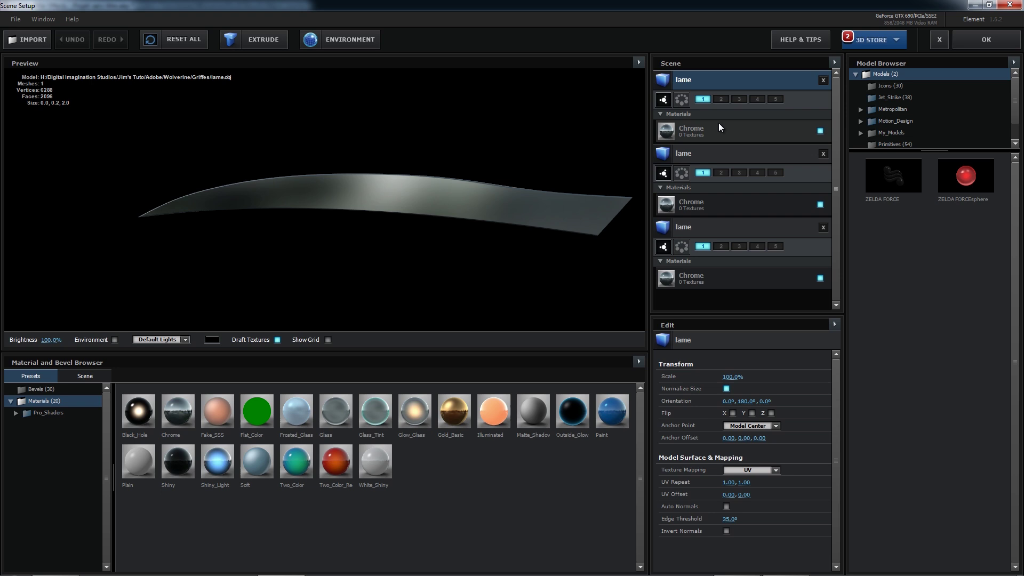
click(720, 173)
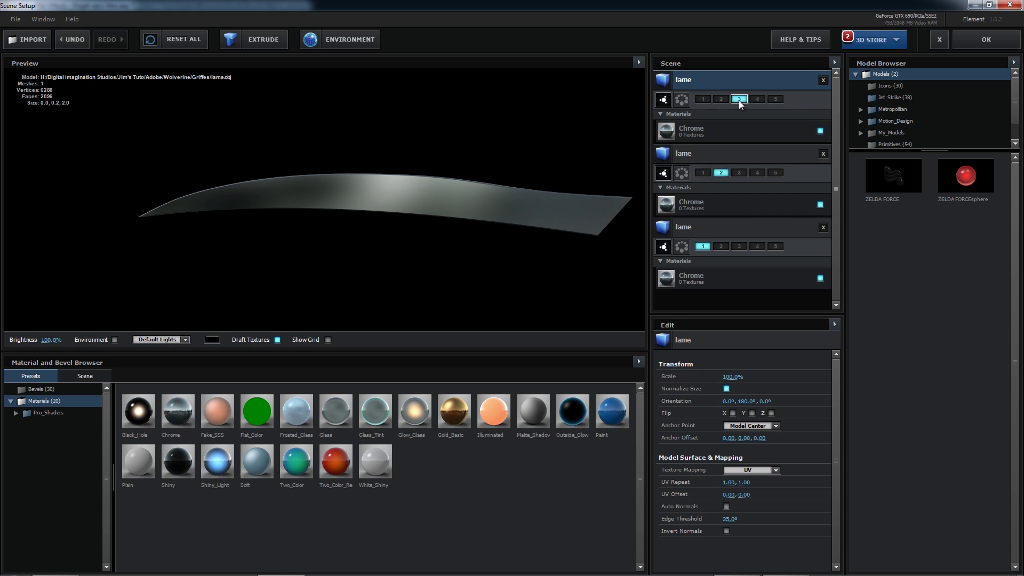
click(963, 40)
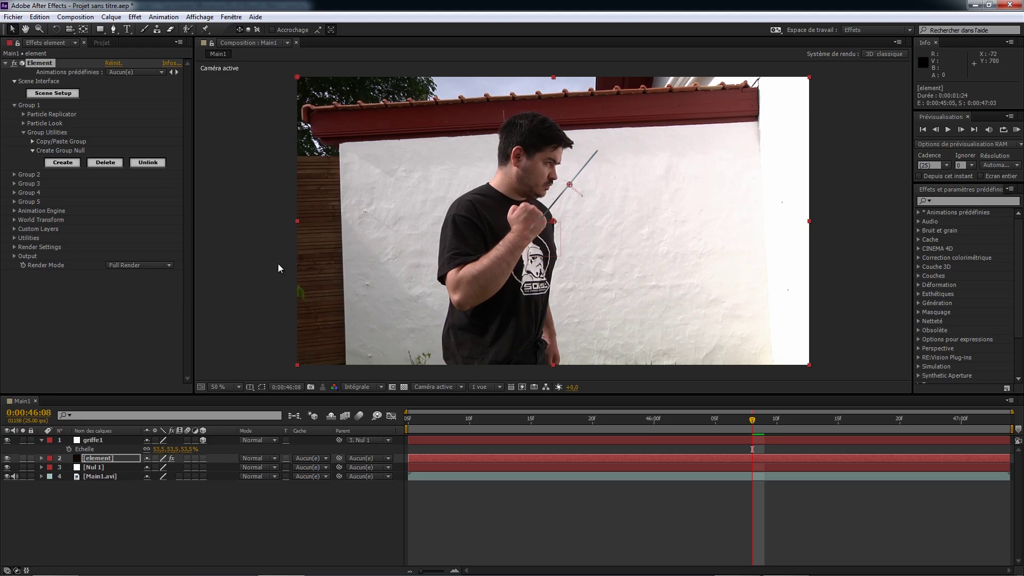
Create group nulls for Element's Group 2 and Group 3.
click(15, 175)
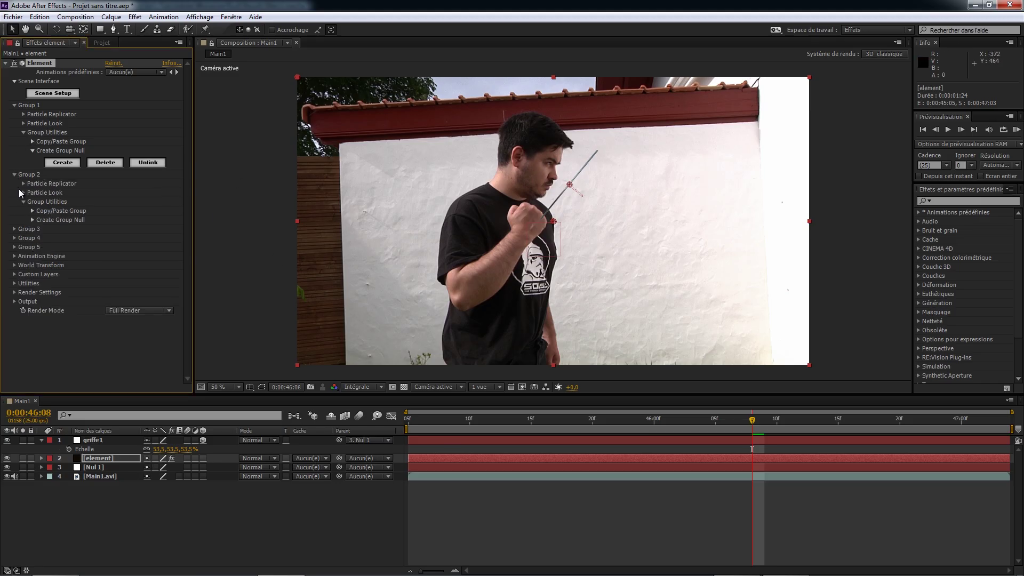
click(32, 219)
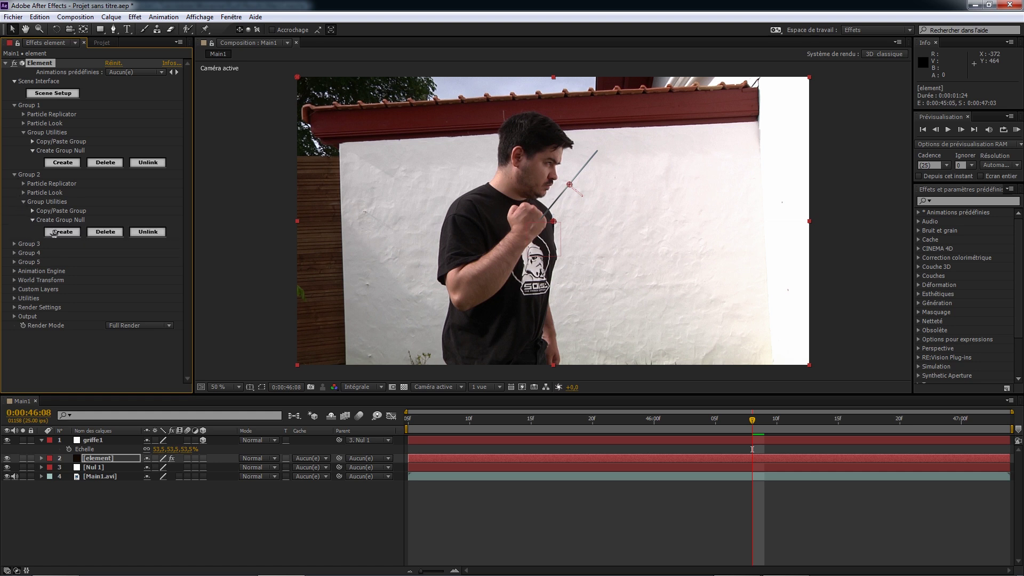
click(54, 233)
click(14, 244)
click(24, 270)
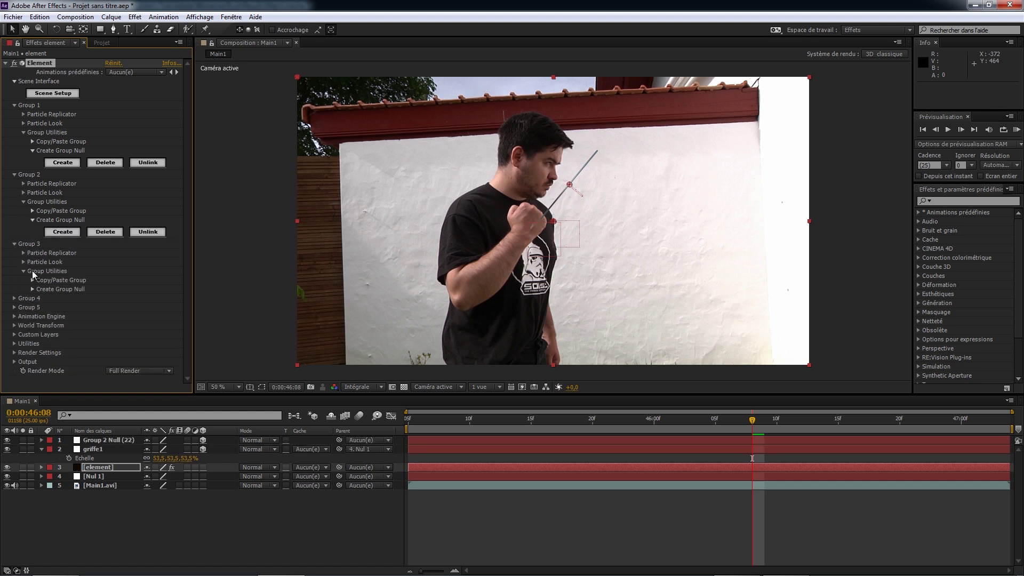
click(32, 289)
click(62, 302)
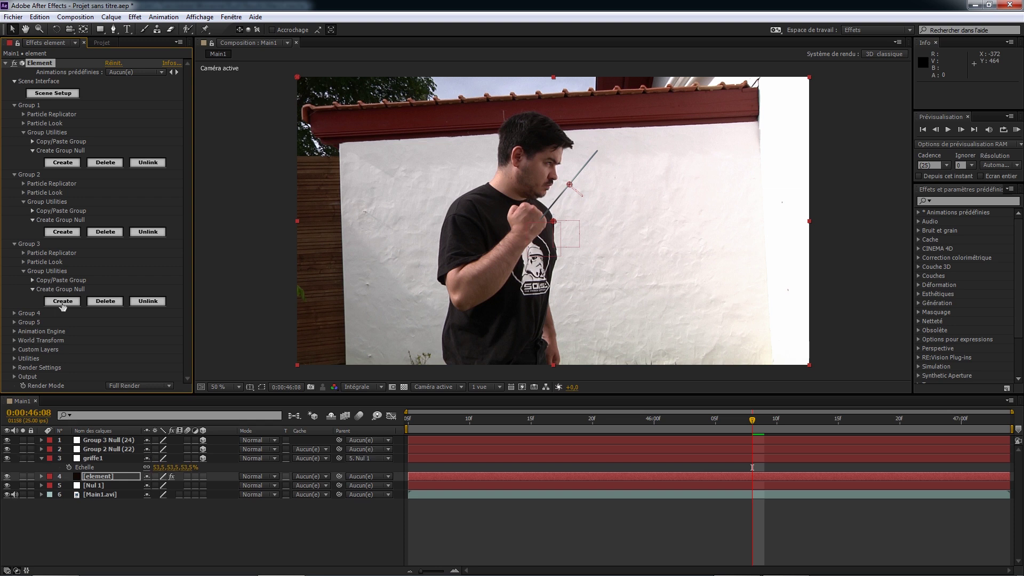
Rename the Group 2 null as griffe2 and the Group 3 null as griffe3.
click(108, 447)
key(Return)
text(griffe2)
click(111, 440)
key(Return)
text(gr)
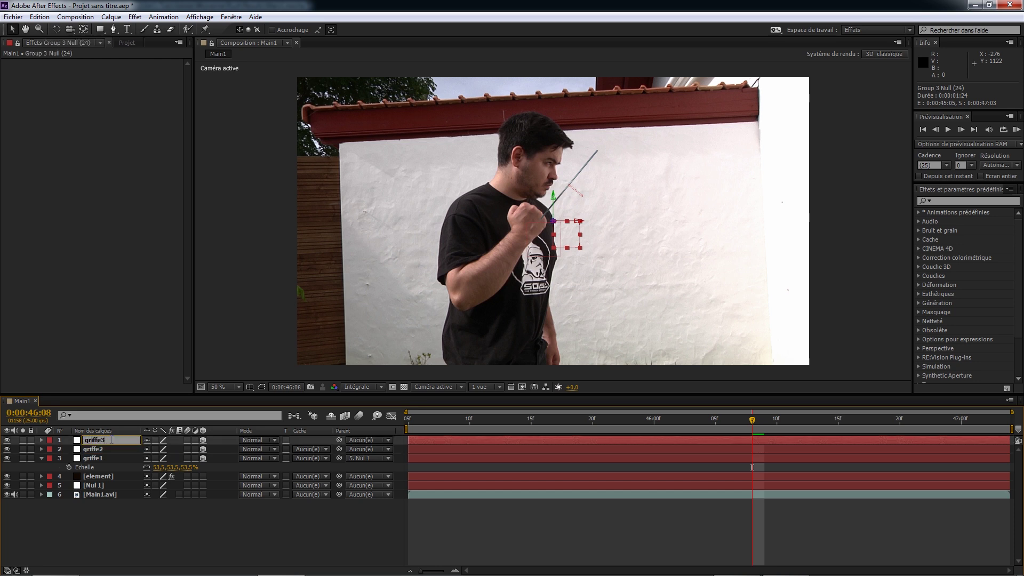
text(iffe3)
key(Return)
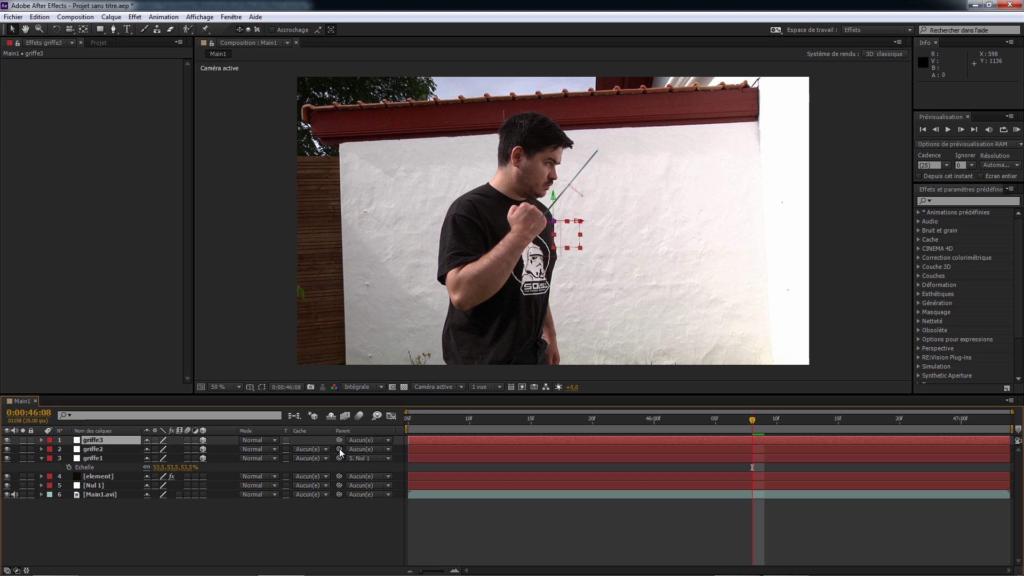
Parent griffe2 and griffe3 to griffe1 and offset them toward the face as parallel blades, with griffe2 at about -45, 0, 9.
drag(339, 449, 94, 459)
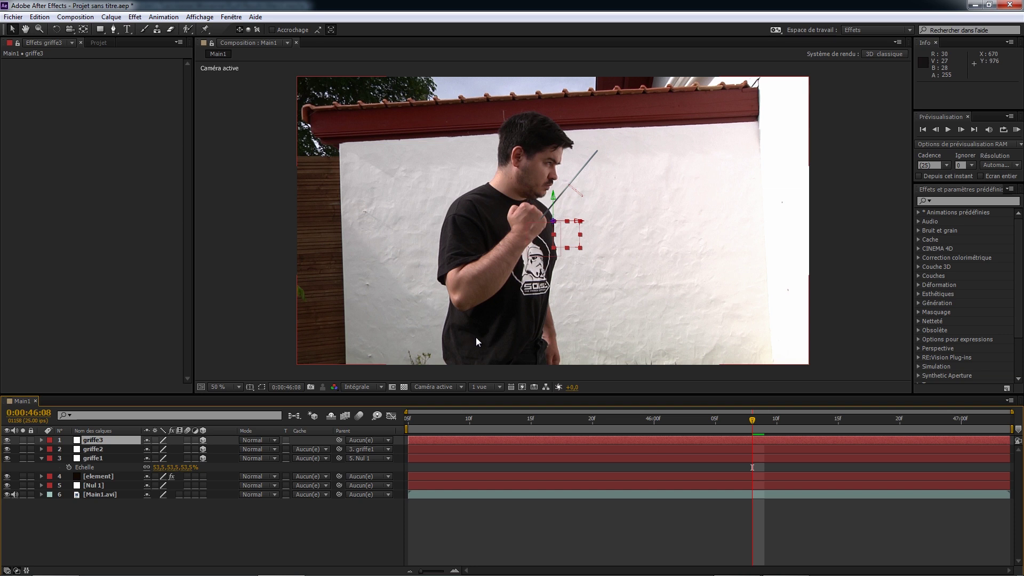
drag(339, 439, 104, 459)
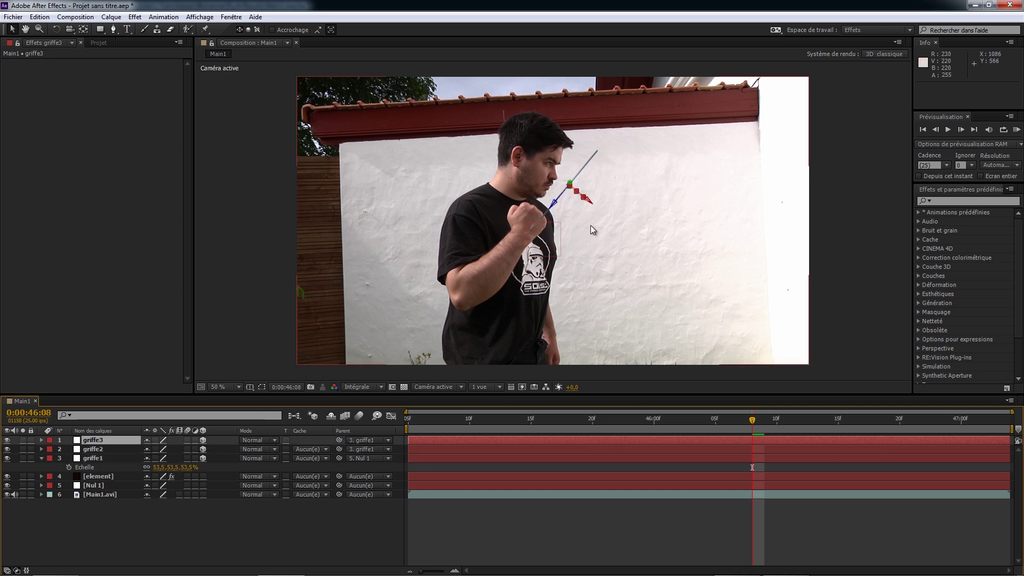
drag(590, 203, 563, 191)
click(110, 449)
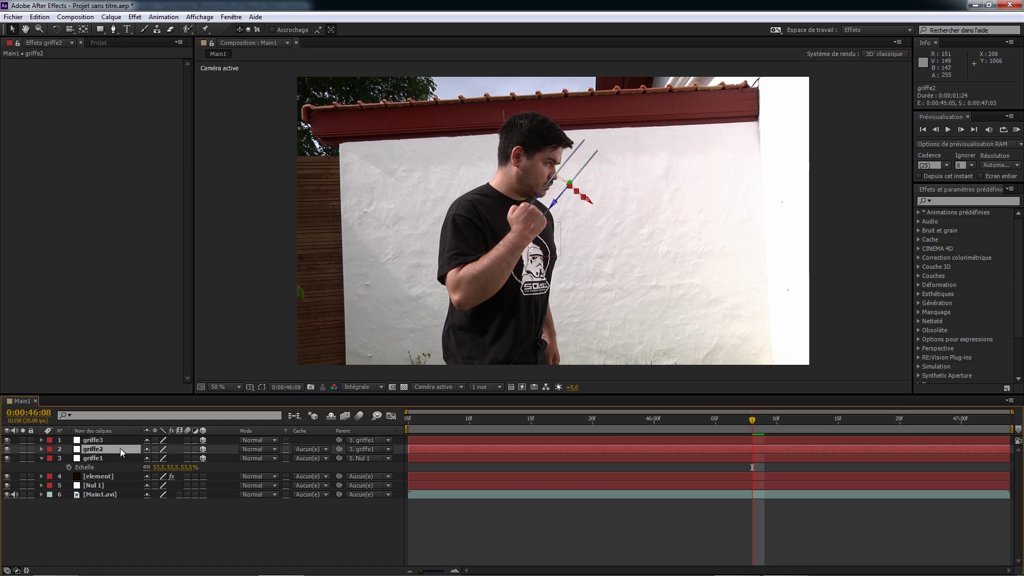
drag(590, 202, 547, 200)
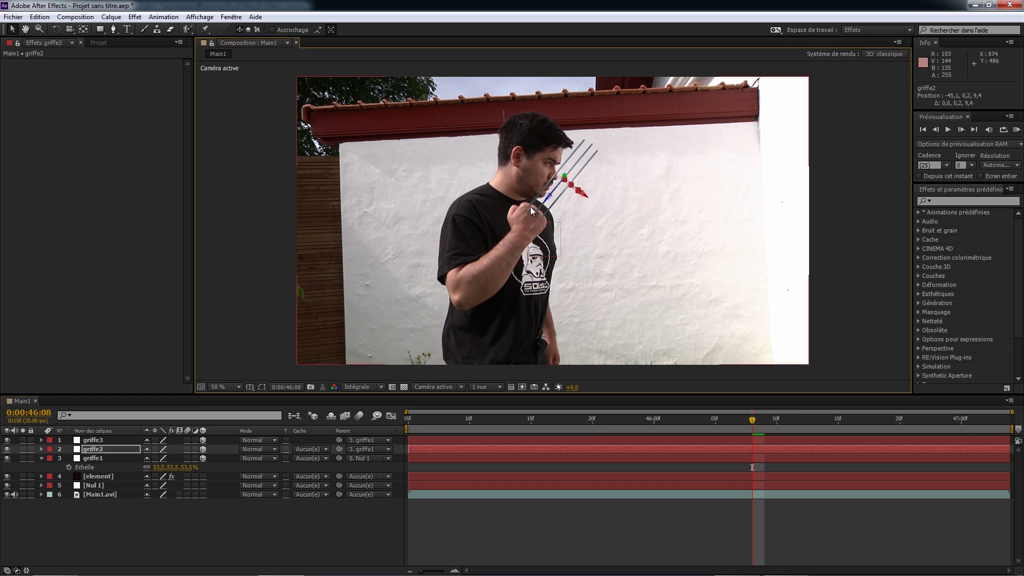
click(535, 201)
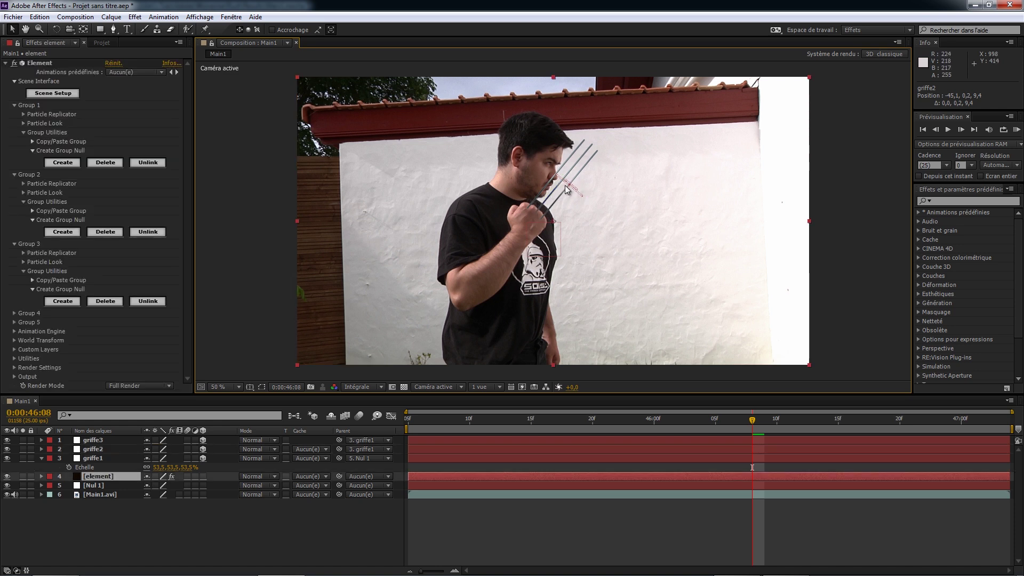
Angle griffe3 away from the other blades, starting from an orientation of 0°, 356°, 0°, and shift it to about -125, 0, -3.
click(101, 442)
key(w)
drag(559, 177, 558, 174)
key(v)
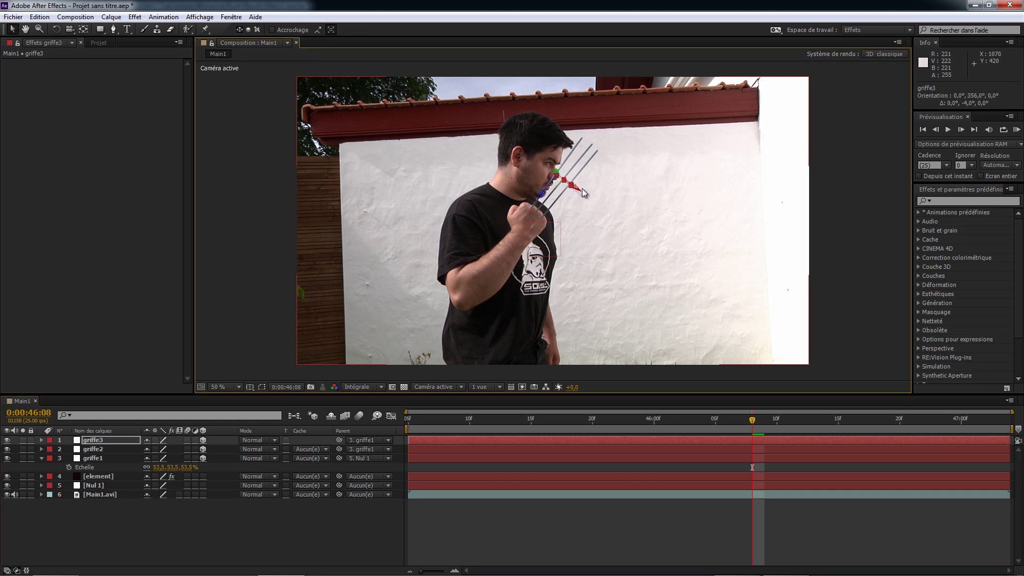
drag(580, 189, 575, 188)
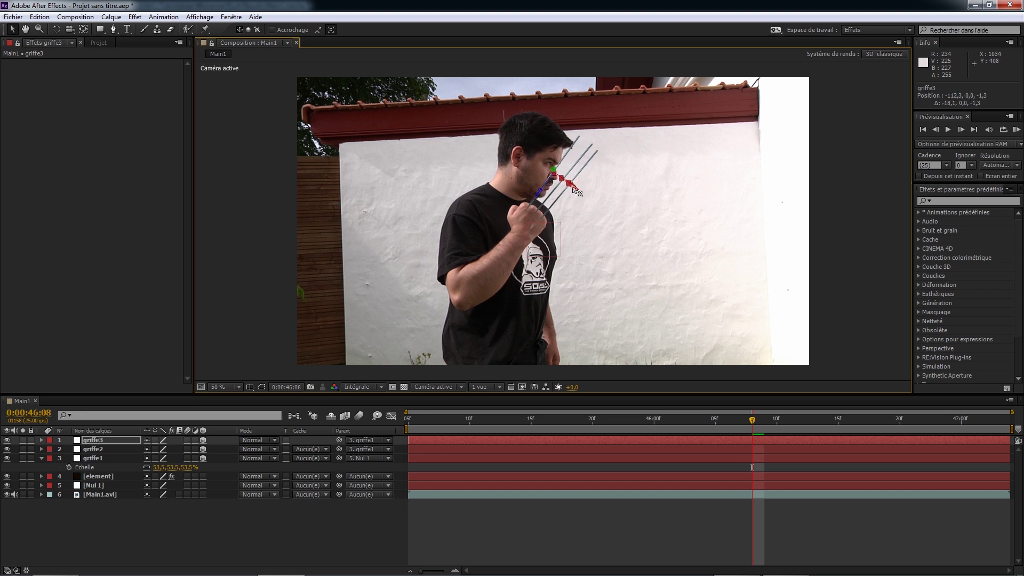
key(w)
drag(552, 175, 577, 189)
key(v)
click(551, 215)
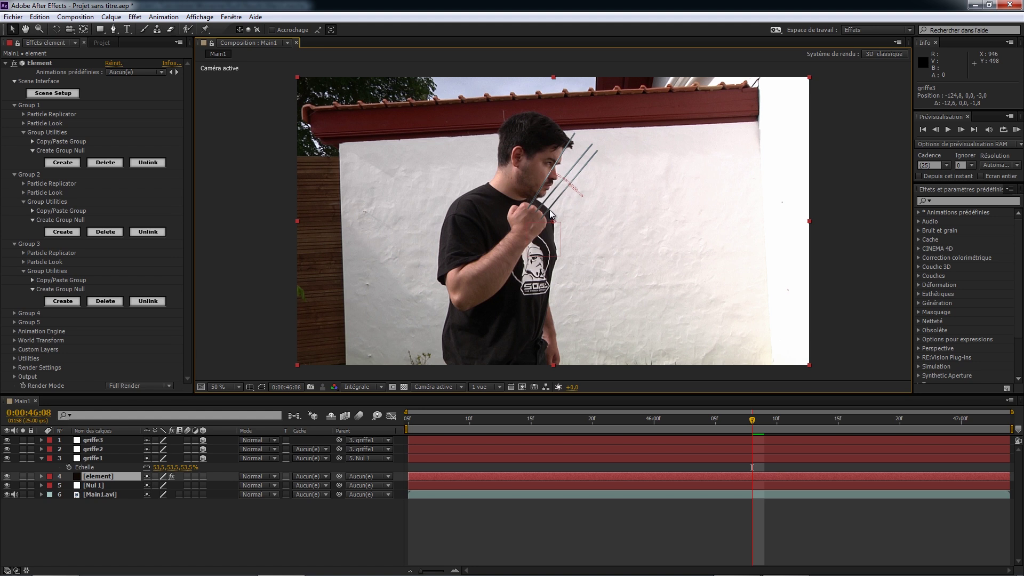
Try rotating griffe1 together with its child blades, and undo the rotation.
click(107, 458)
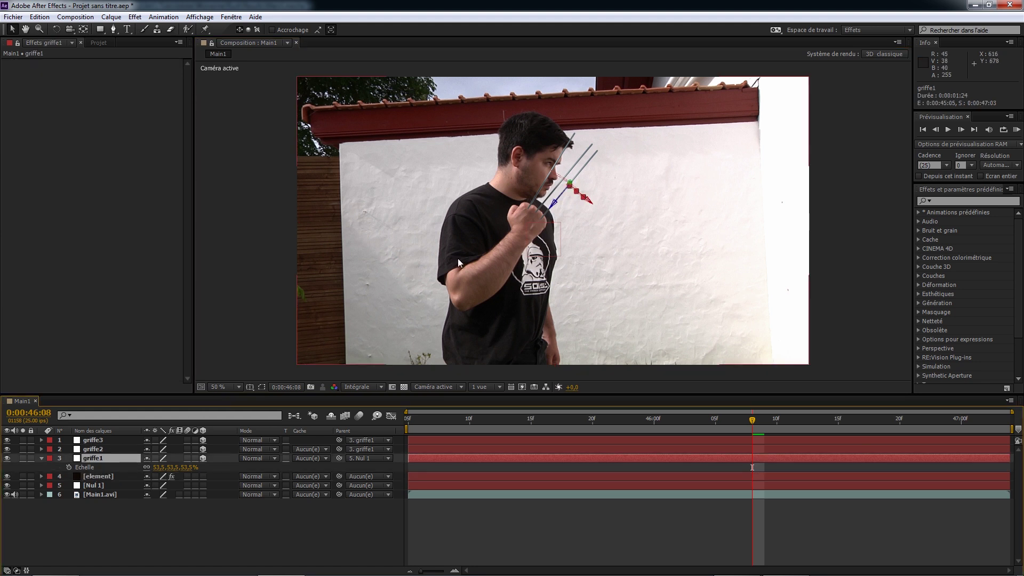
key(w)
drag(585, 182, 574, 182)
key(ctrl+z)
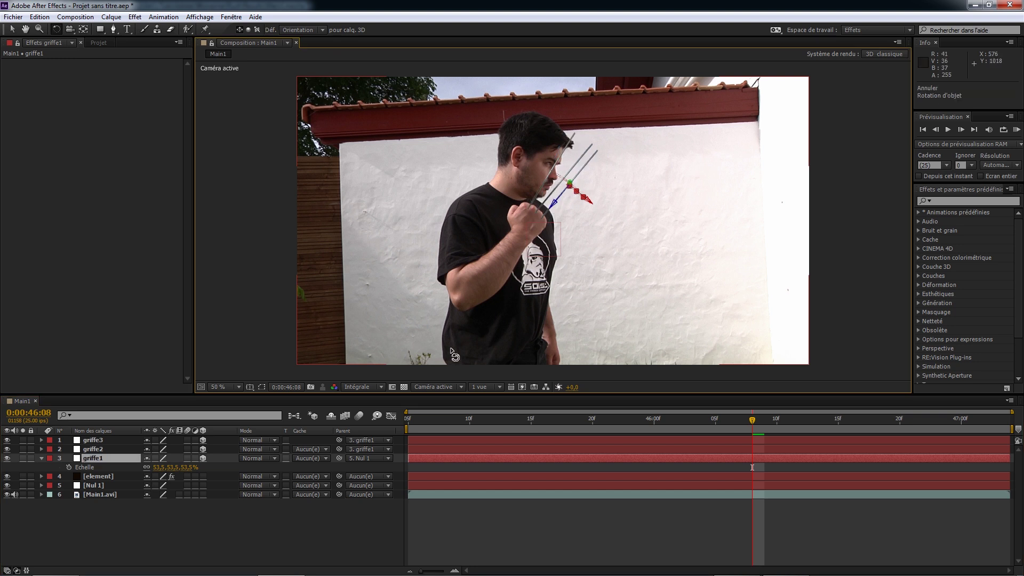
Detach griffe2 and griffe3 from griffe1 by setting the parent of both to Aucun(e).
click(178, 527)
click(360, 449)
click(368, 461)
click(366, 440)
click(369, 452)
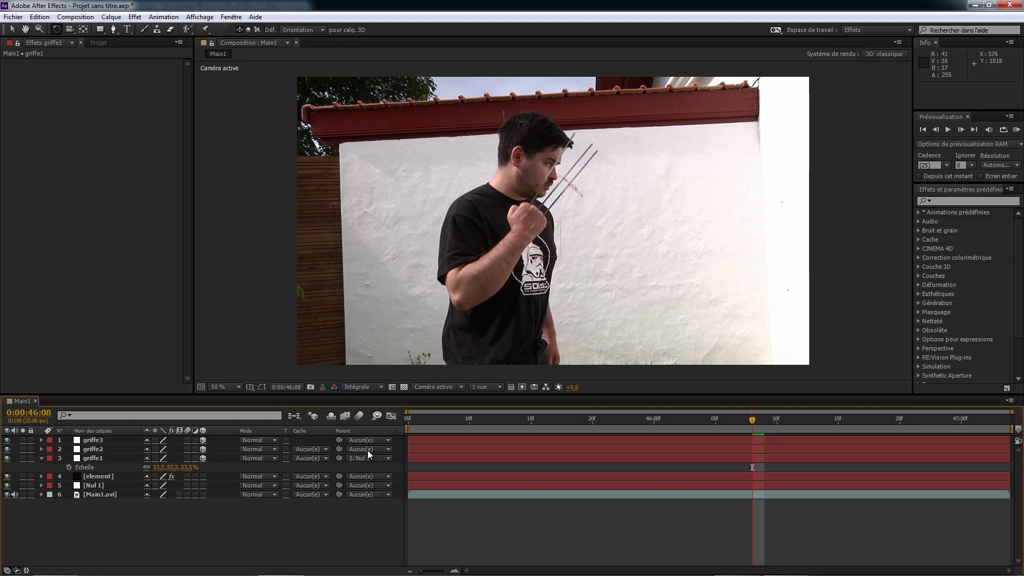
Spread griffe1 away from the other blades to about 139, -103, 4, with an orientation of about 80°, 47°, 6°.
click(422, 459)
drag(571, 183, 593, 208)
key(v)
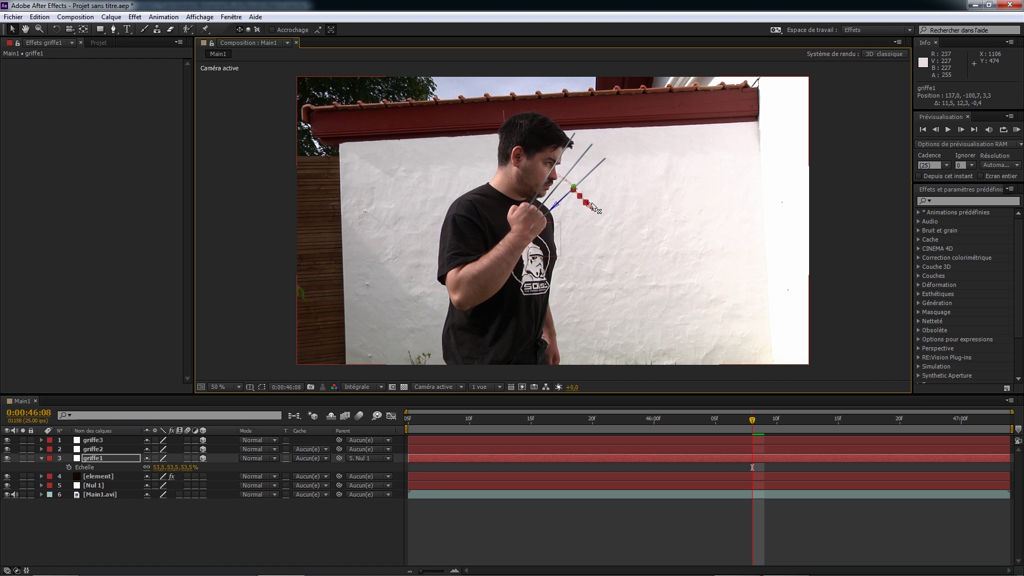
key(w)
drag(590, 206, 591, 206)
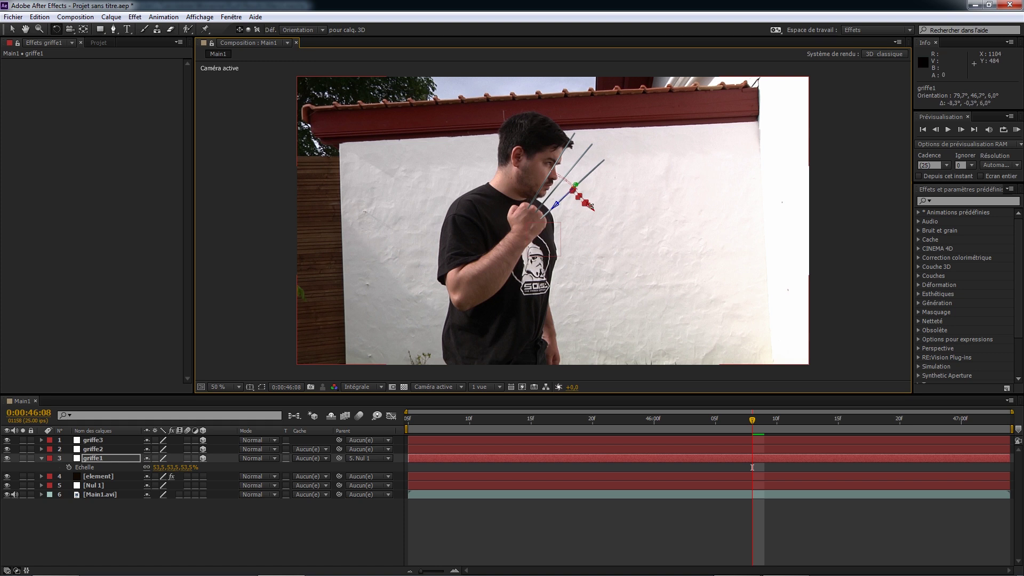
key(v)
drag(559, 205, 554, 203)
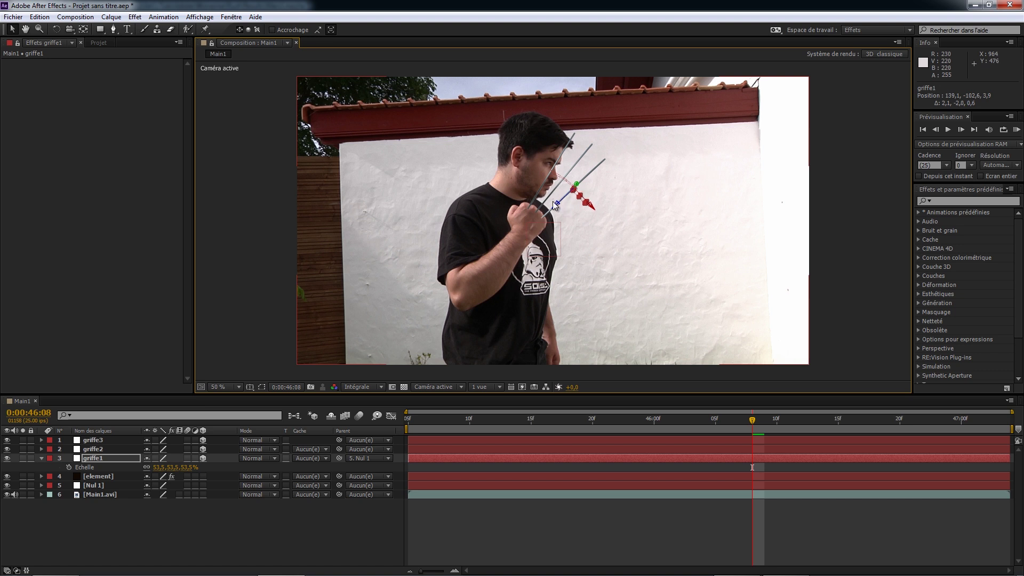
click(553, 196)
Fan out the other two blades, orienting griffe2 to about 83°, 39°, 3.5° and griffe3 to about 78°, 31°, 5°.
click(95, 449)
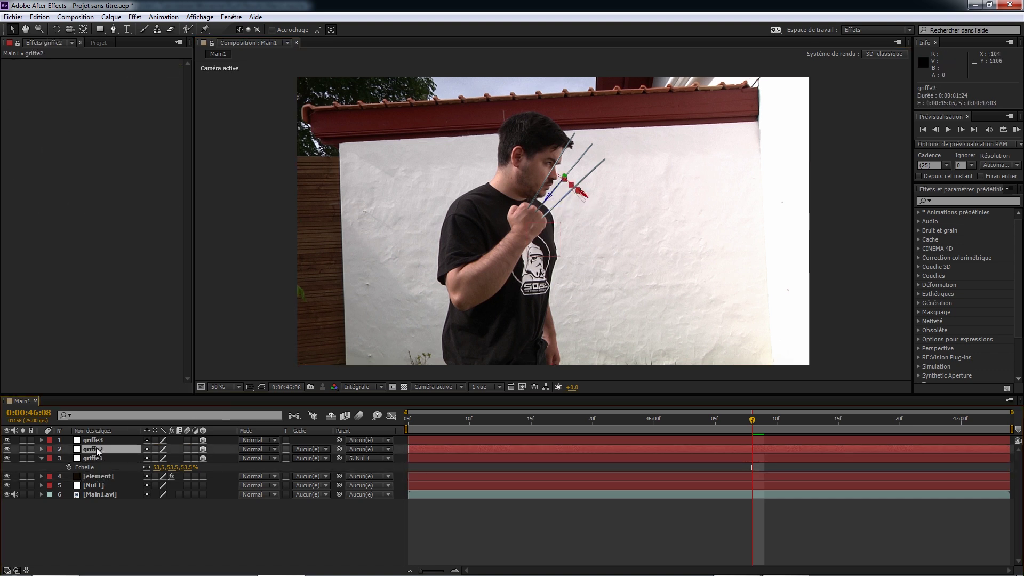
key(w)
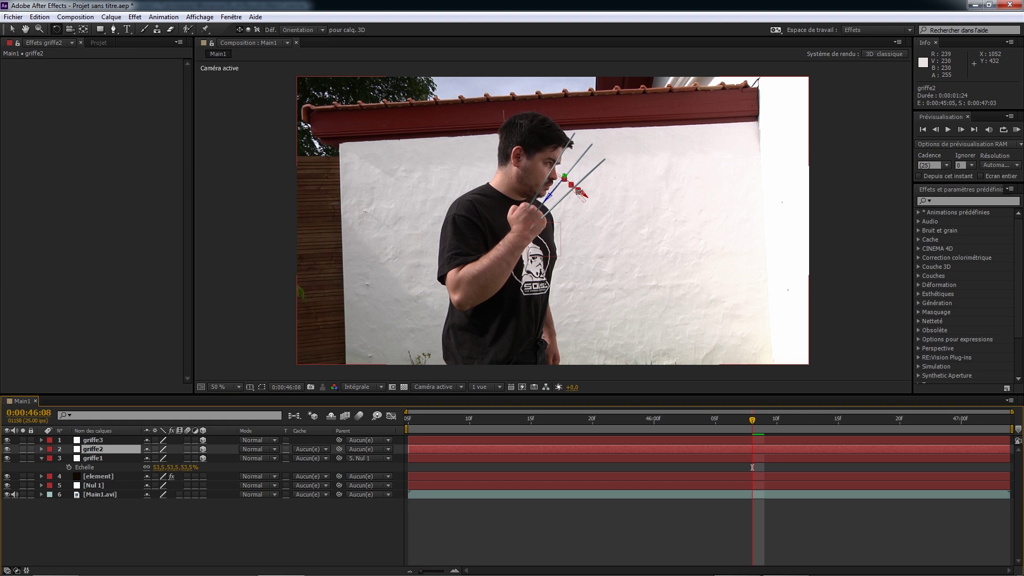
drag(581, 192, 582, 193)
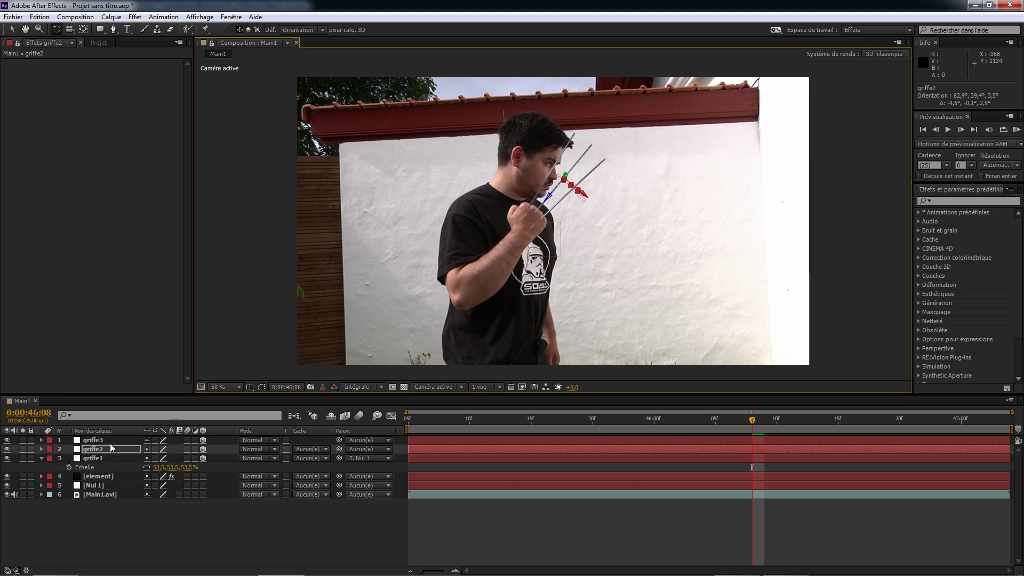
click(576, 185)
drag(577, 186, 563, 197)
key(v)
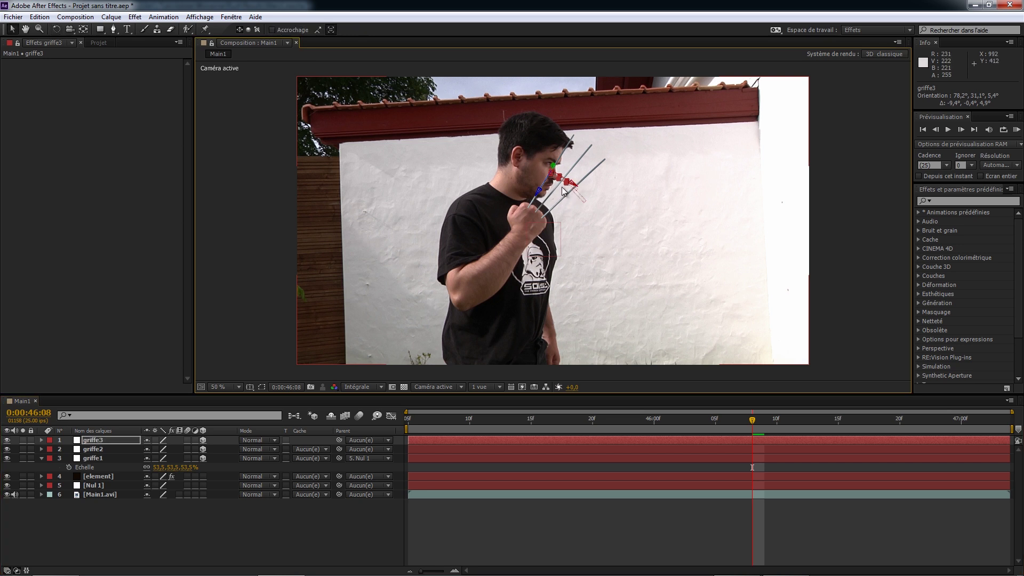
click(543, 537)
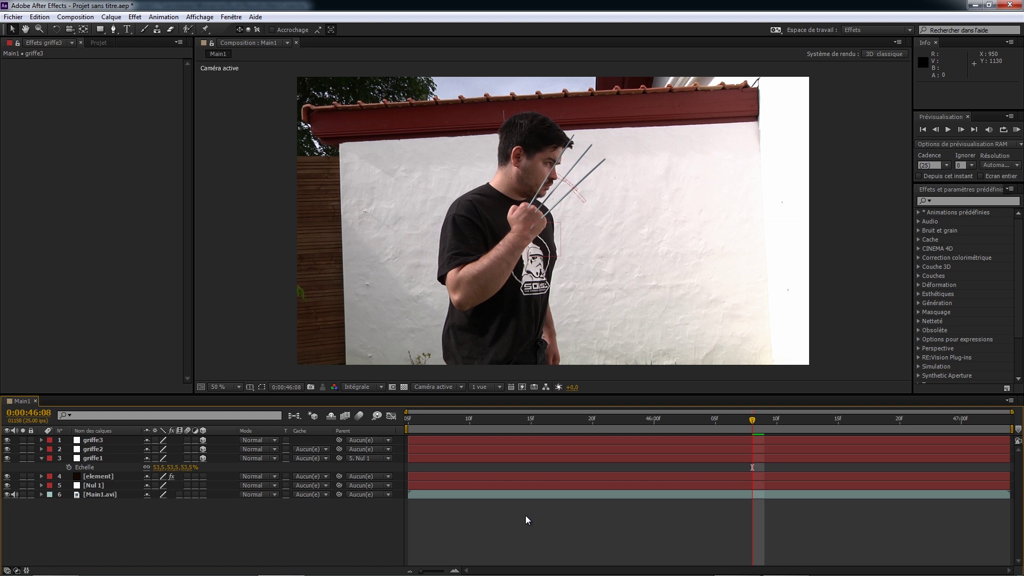
Parent griffe2 and griffe3 to Nul 1 and preview the composition from its start.
click(360, 449)
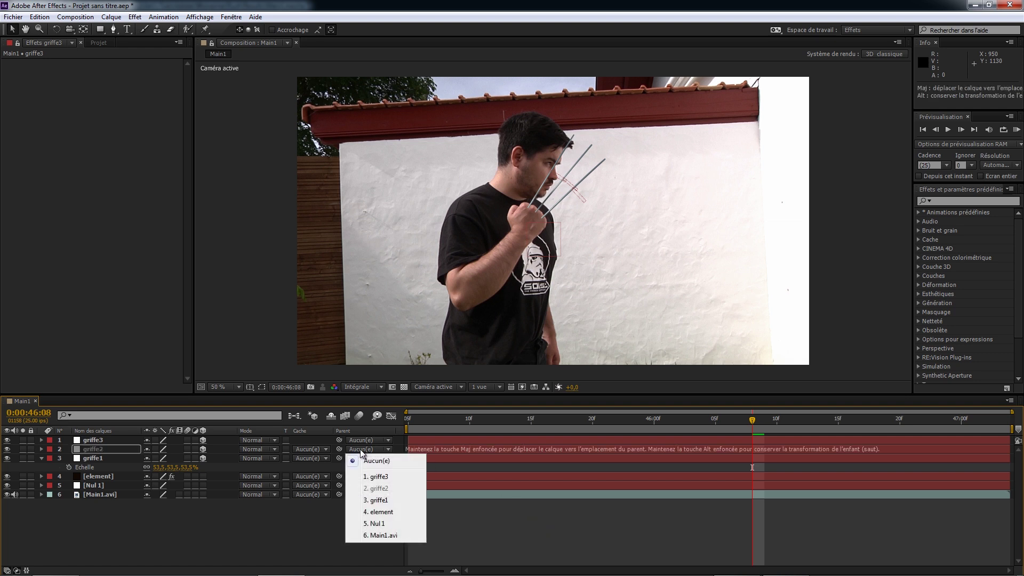
click(377, 524)
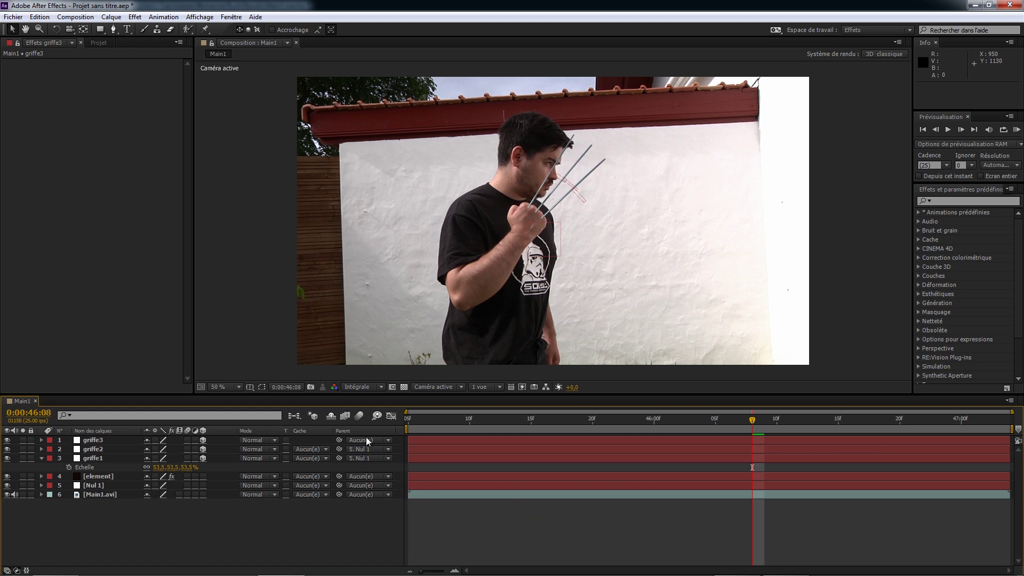
click(368, 441)
click(373, 514)
drag(748, 422, 264, 423)
key(KP_0)
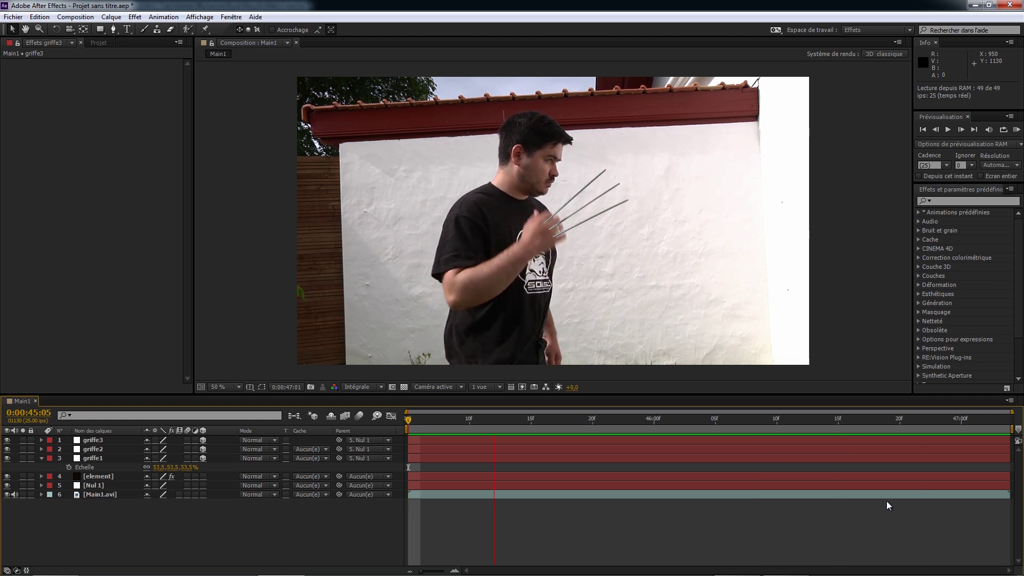
Set Position keyframes for griffe1, griffe2 and griffe3 at 0:00:46:02, where the claws are fully extended.
drag(811, 420, 788, 421)
drag(624, 428, 640, 429)
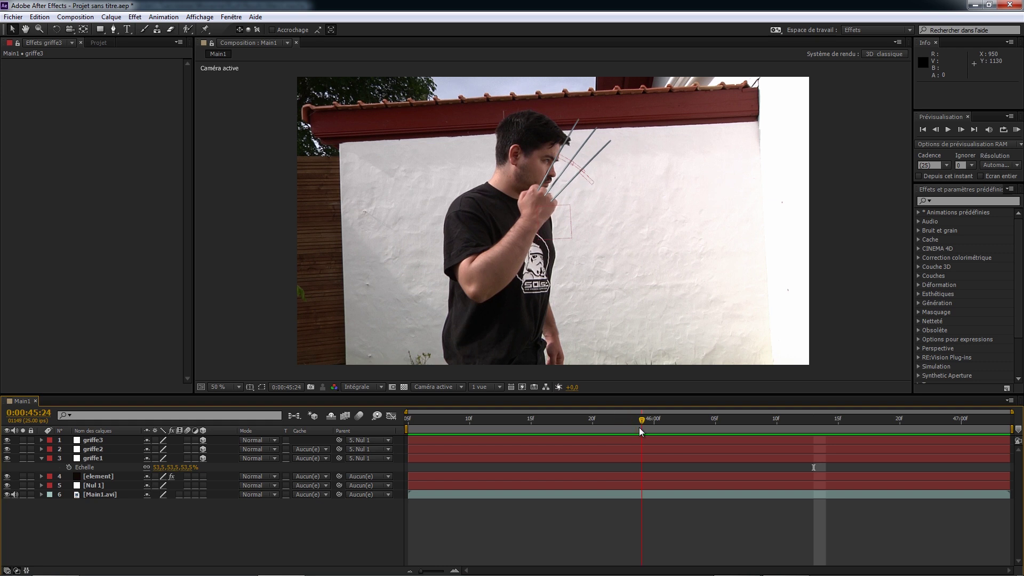
drag(702, 419, 739, 417)
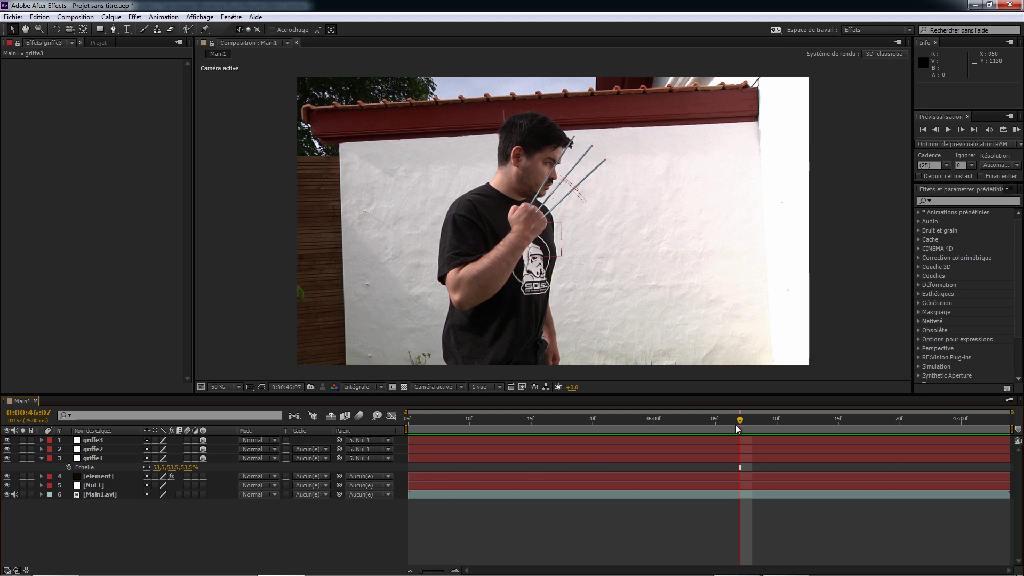
drag(736, 425, 673, 443)
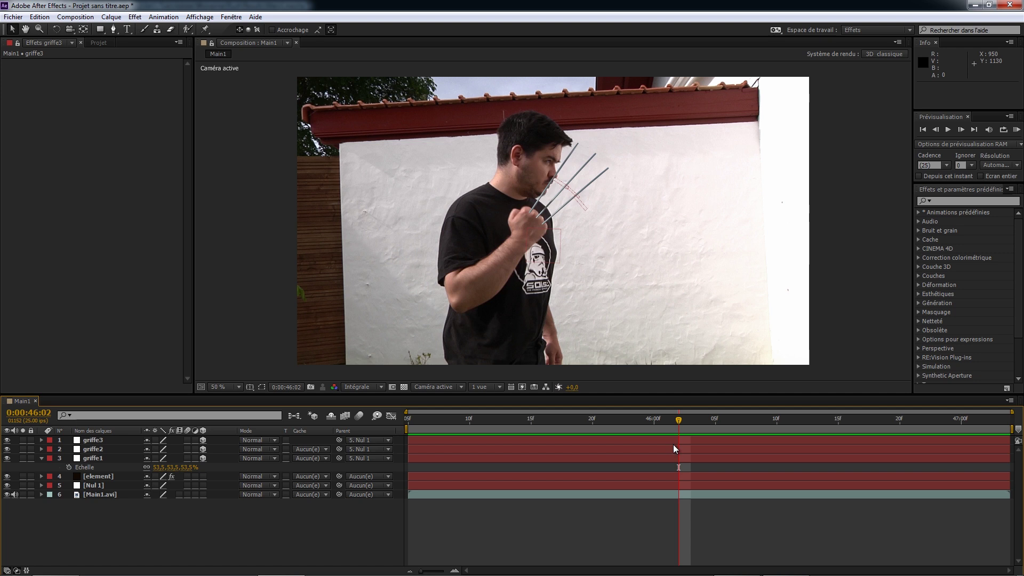
click(101, 440)
shift+click(100, 459)
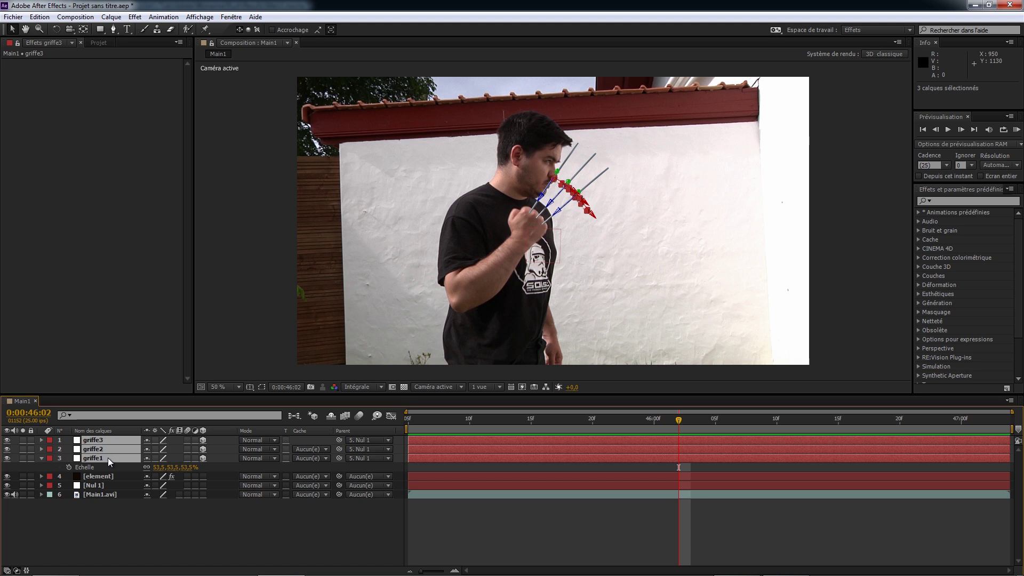
key(p)
click(68, 450)
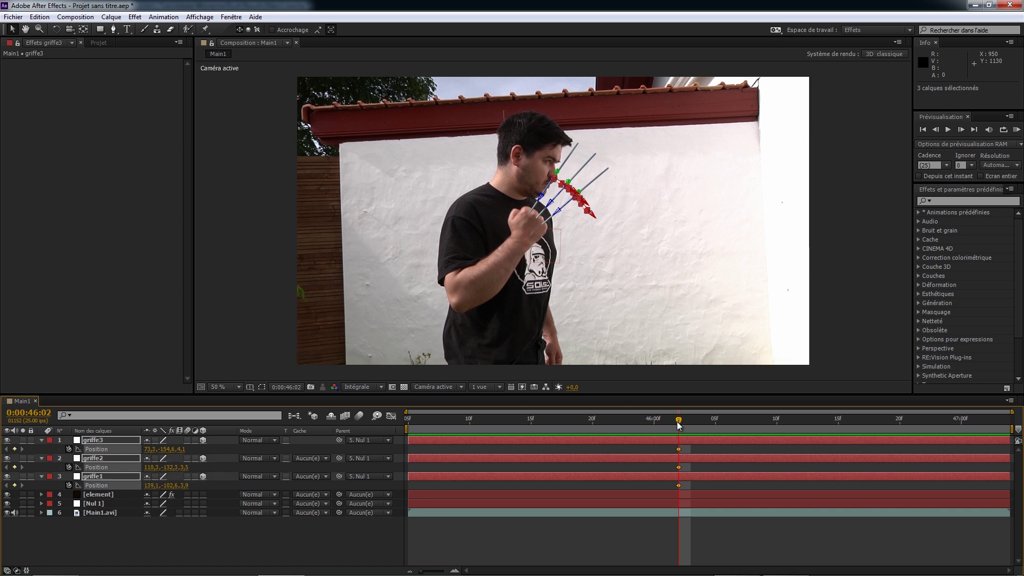
Keyframe all three blades retracted along the forearm at 0:00:45:23, with griffe2 at about -77, 90, -40.
drag(678, 421, 634, 430)
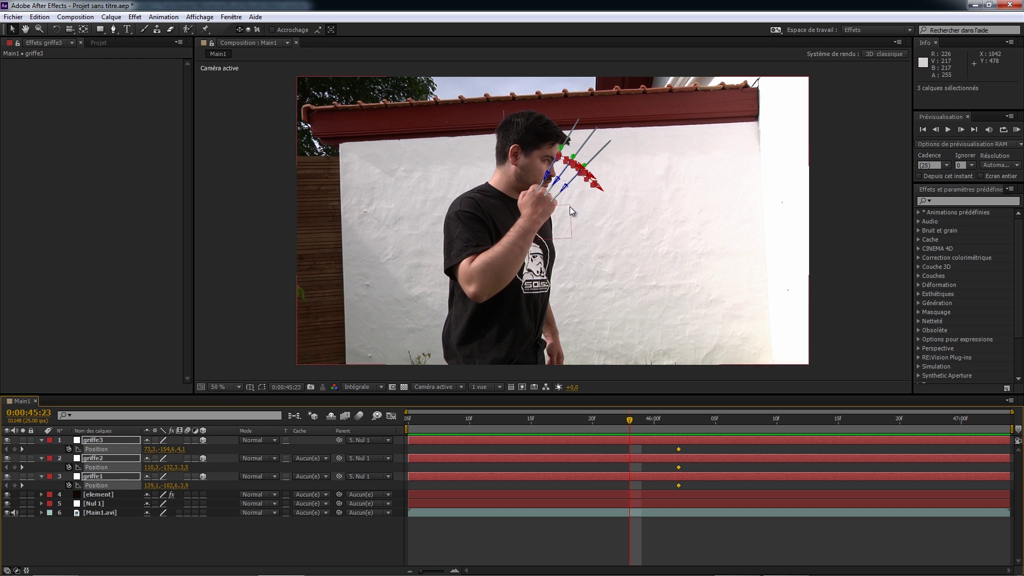
drag(560, 185, 521, 250)
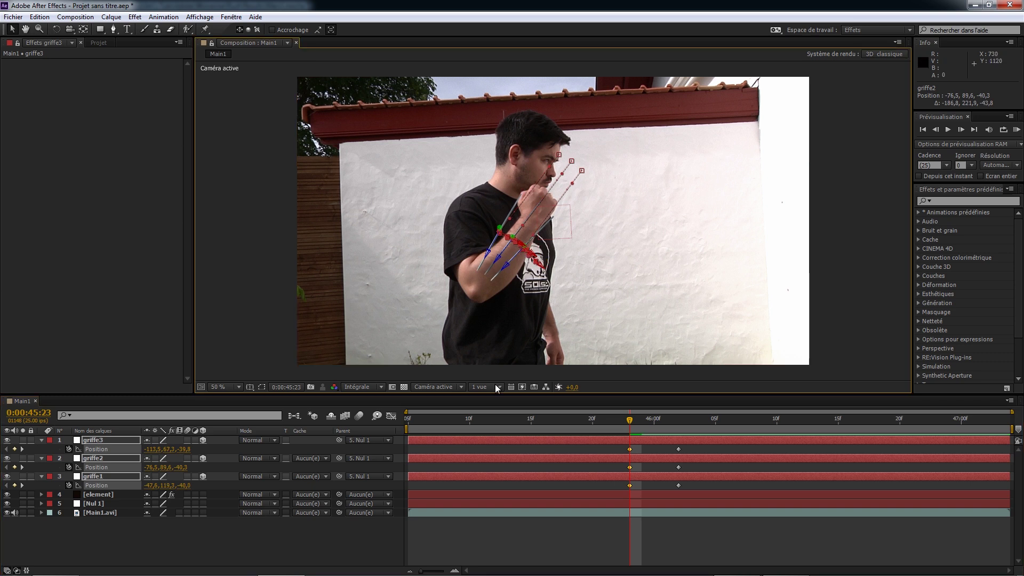
click(526, 541)
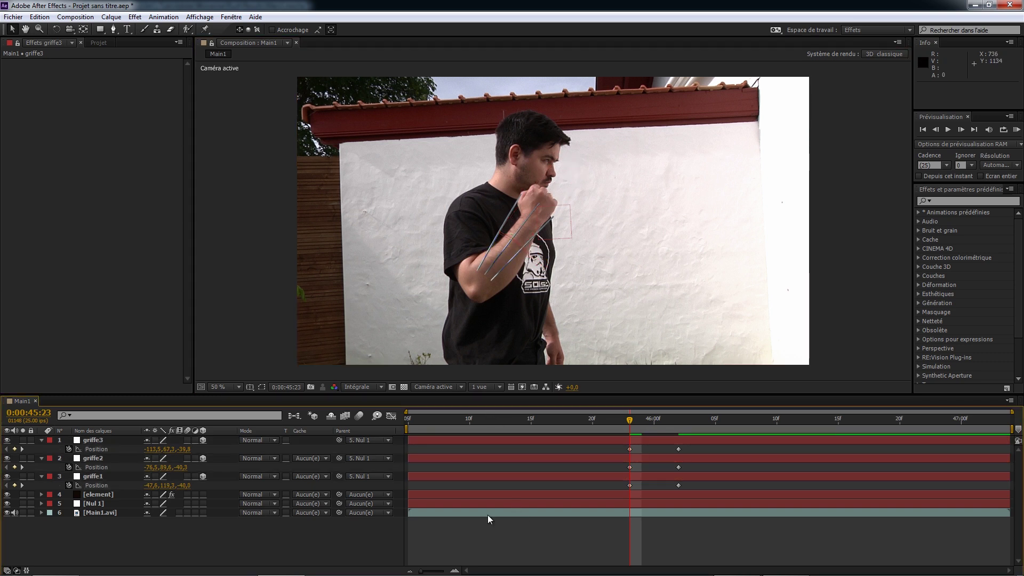
Bunch the retracted blades inside the forearm, moving griffe1 to about -71, 94, -39 and griffe3 to about -77, 90, -40, and preview the extension.
click(107, 476)
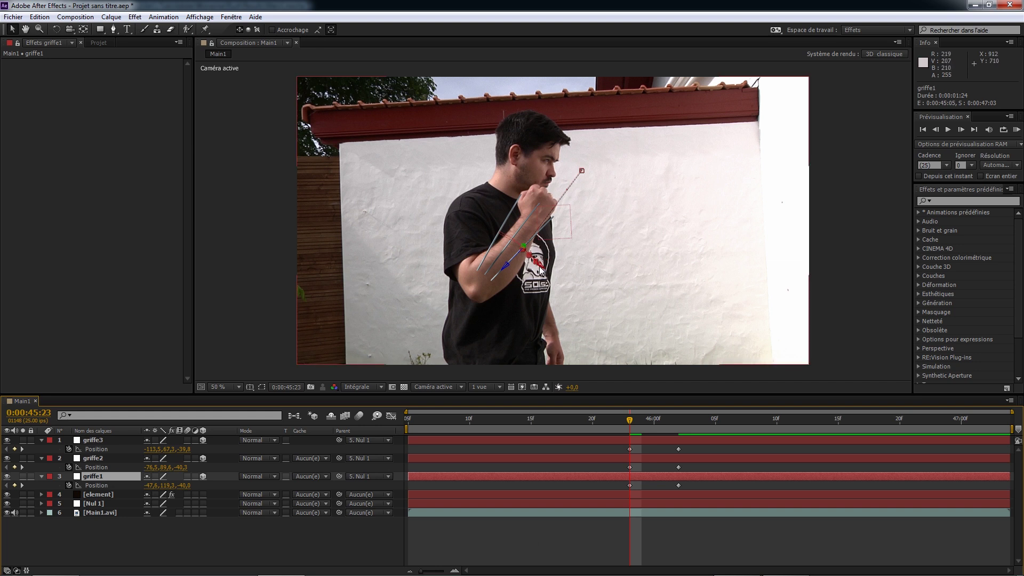
drag(540, 268, 532, 265)
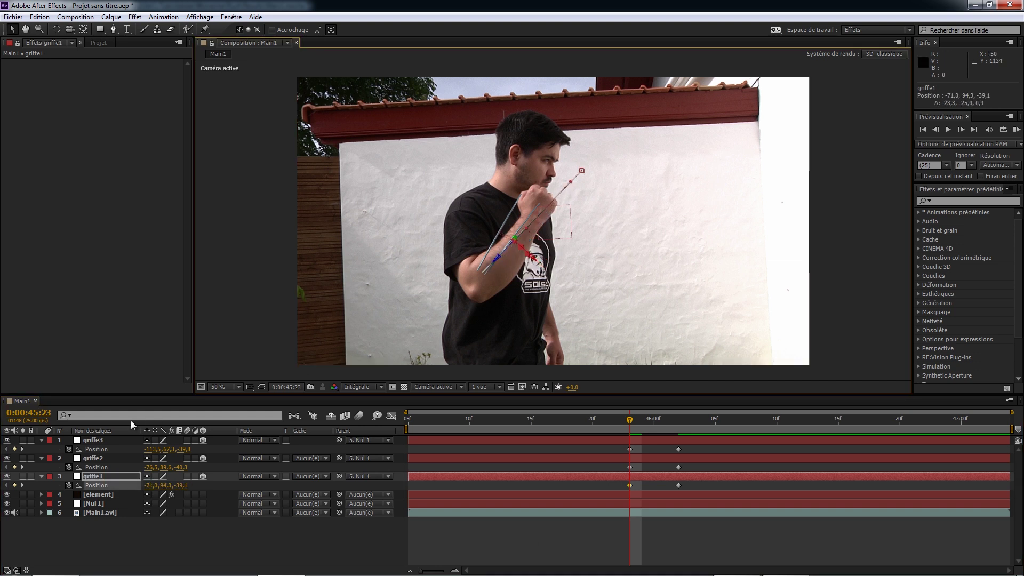
click(482, 263)
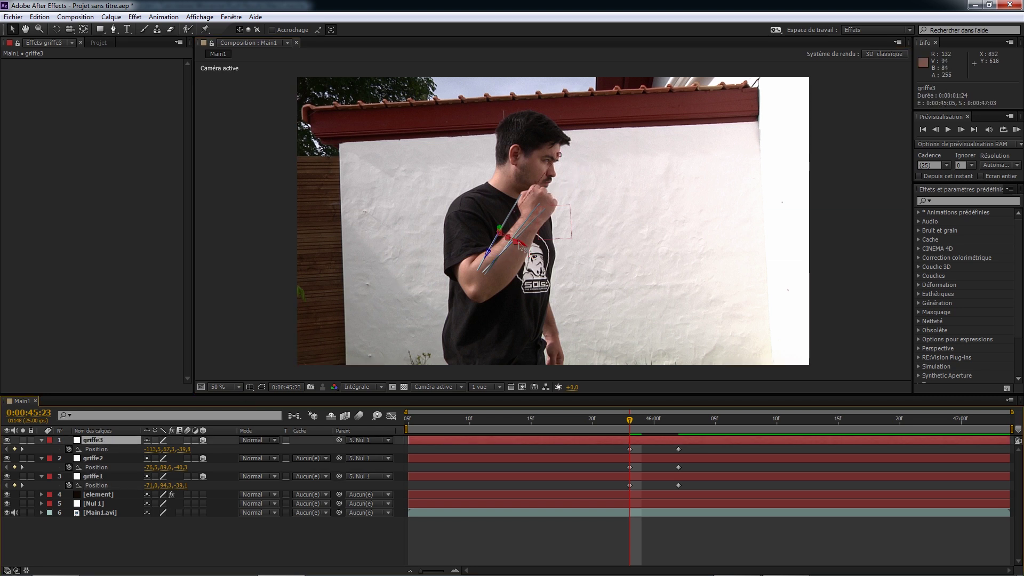
drag(521, 246, 532, 250)
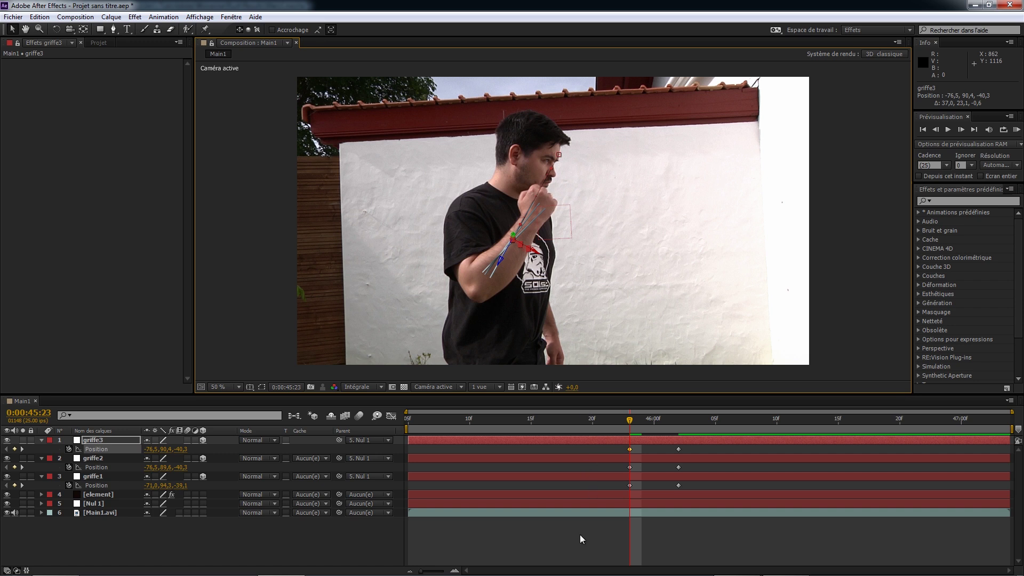
click(571, 548)
key(space)
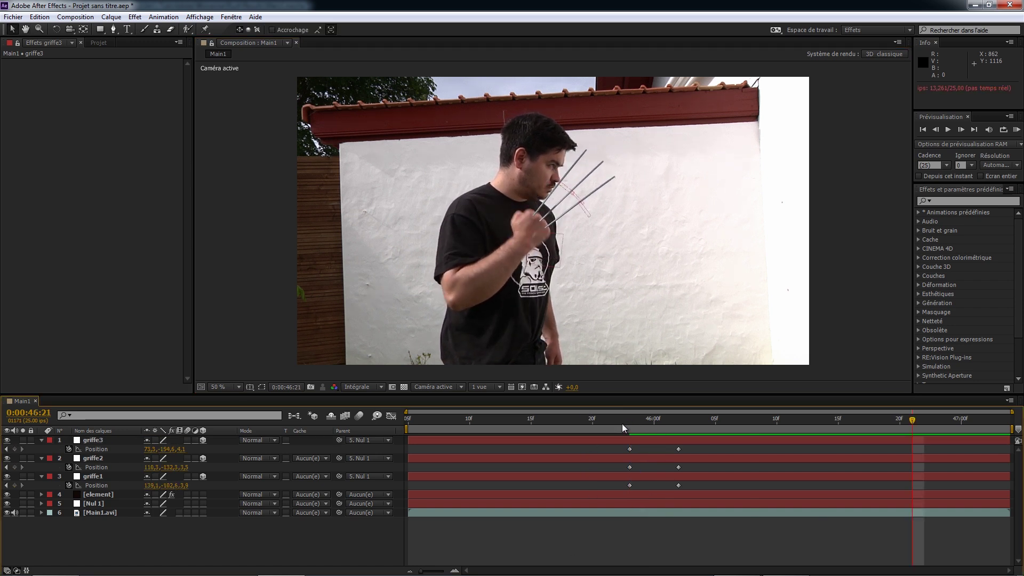
key(space)
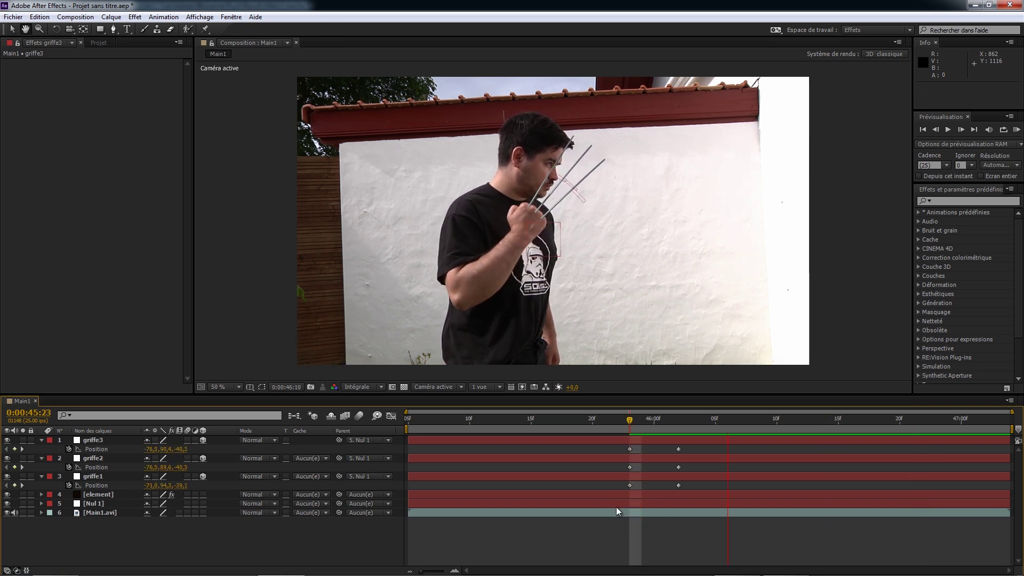
click(617, 511)
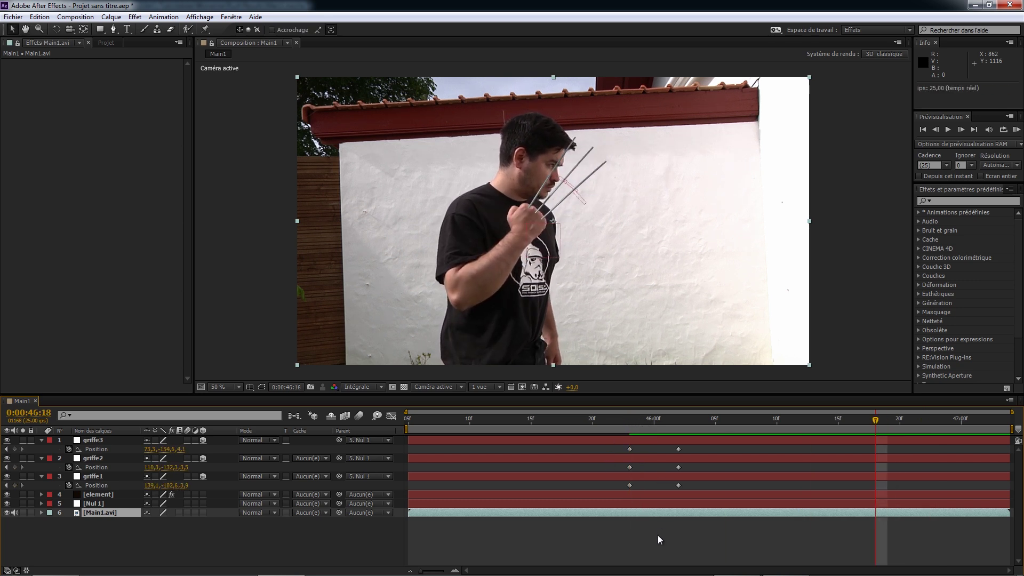
Trim the start of griffe1, griffe2, griffe3 and the element layer to 0:00:45:23.
click(630, 421)
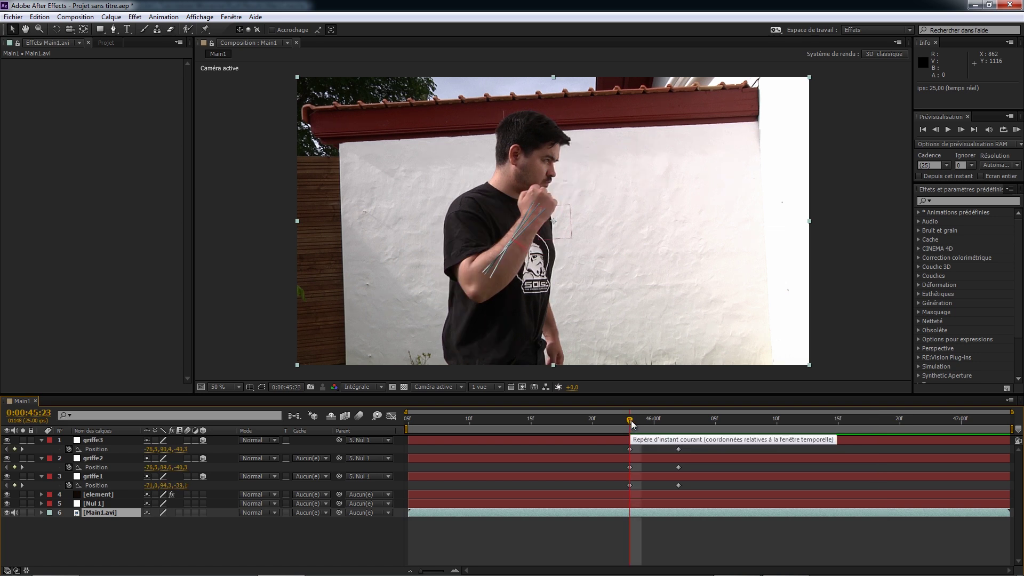
drag(631, 421, 627, 425)
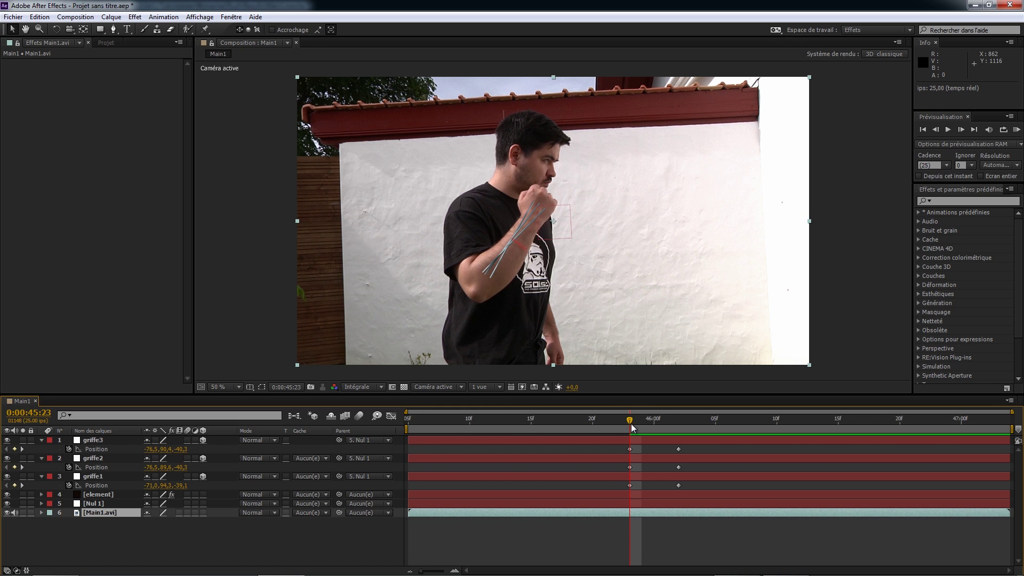
click(418, 442)
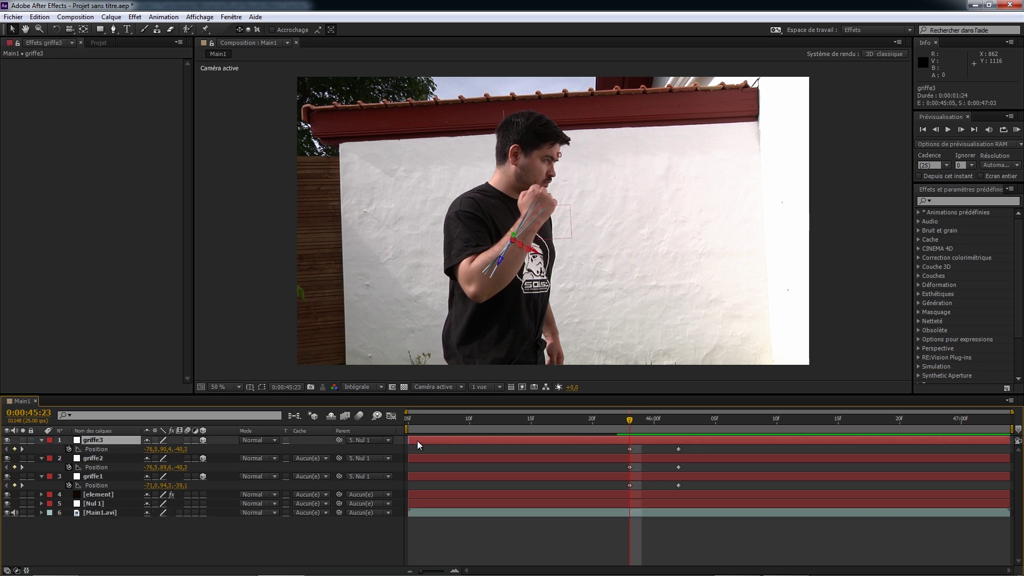
shift+click(419, 497)
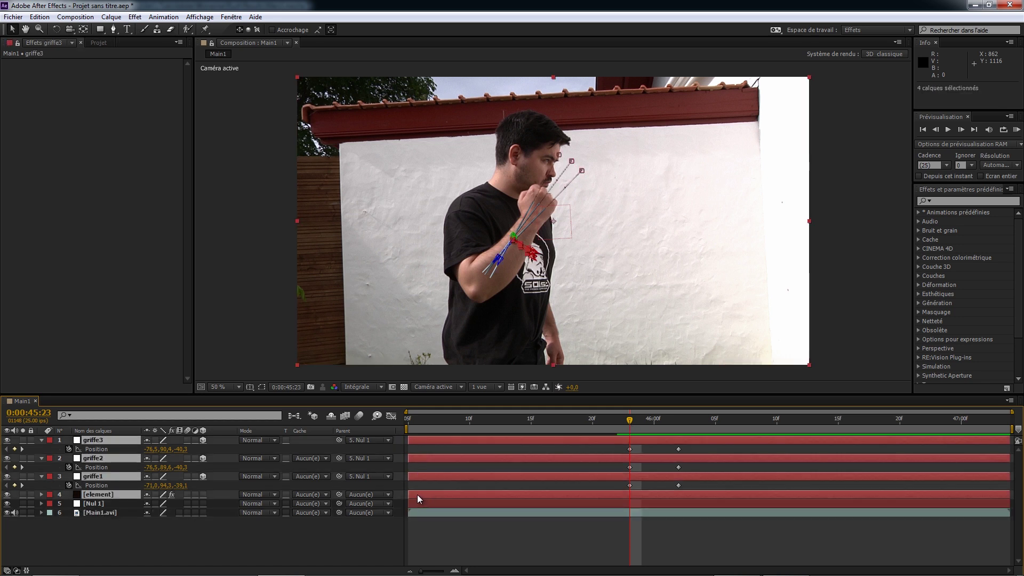
drag(410, 494, 628, 496)
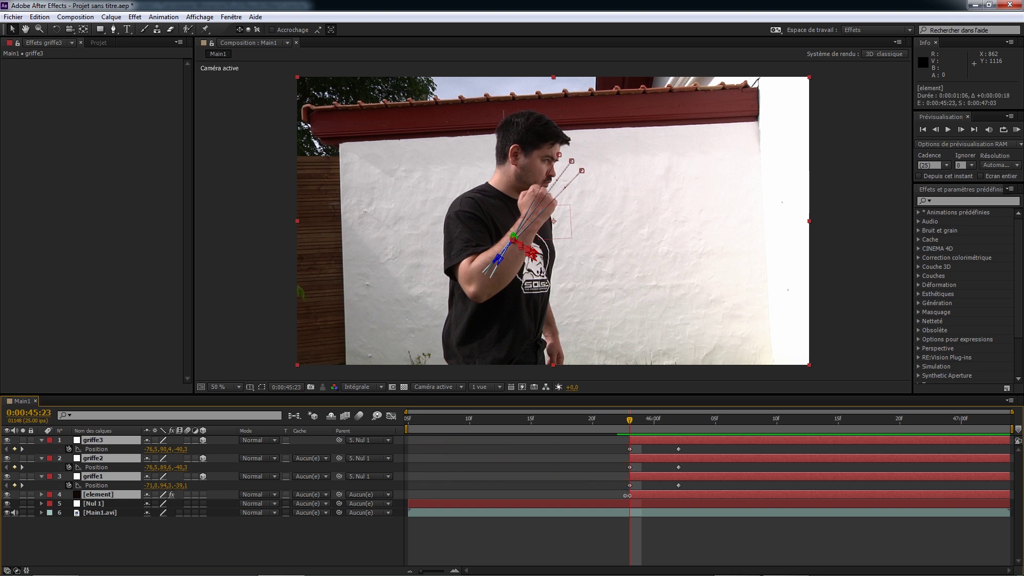
click(666, 550)
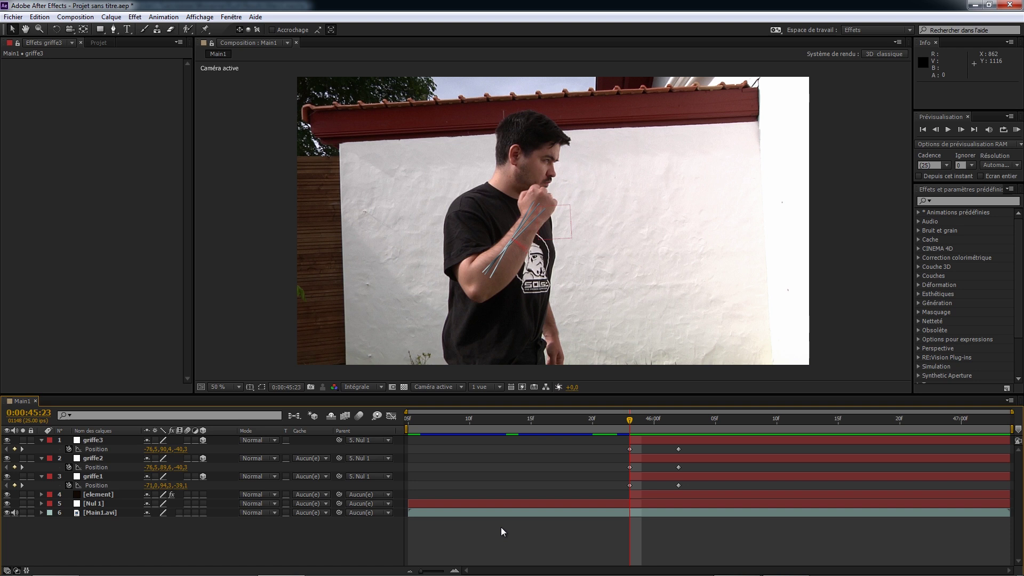
Duplicate the Main1.avi footage layer and place the copy directly above the element layer.
click(111, 513)
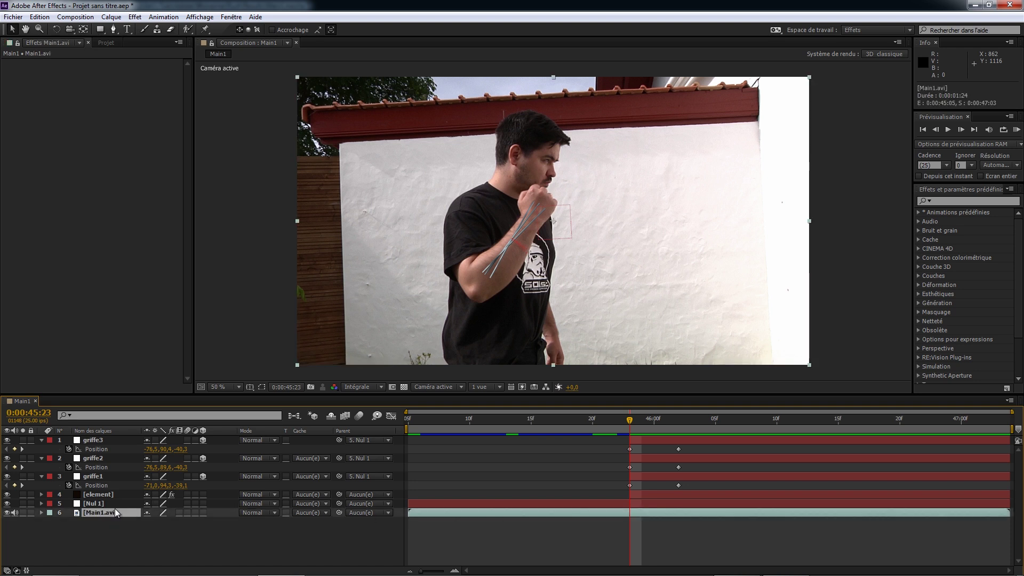
key(ctrl+d)
drag(116, 513, 109, 496)
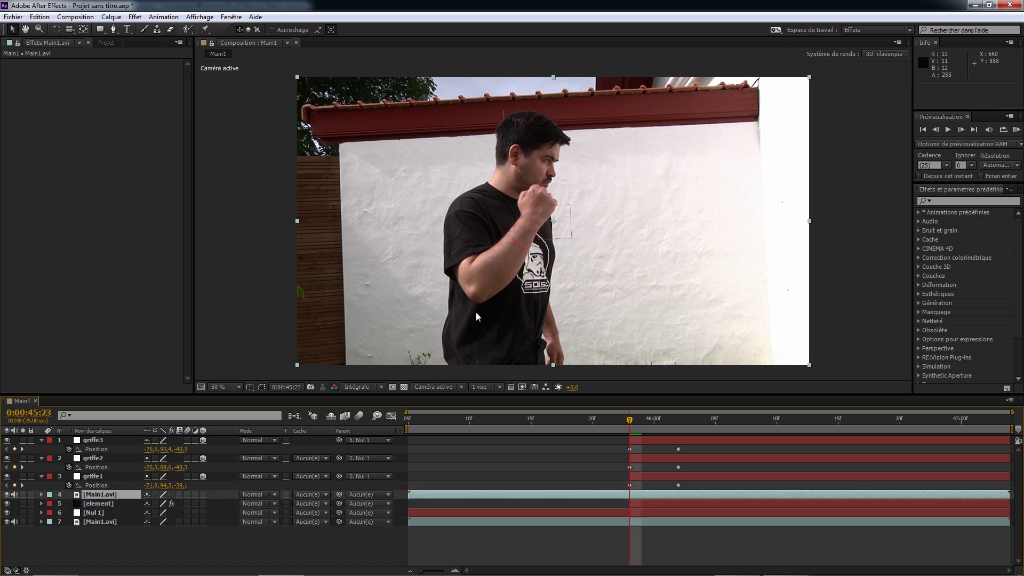
key(slash)
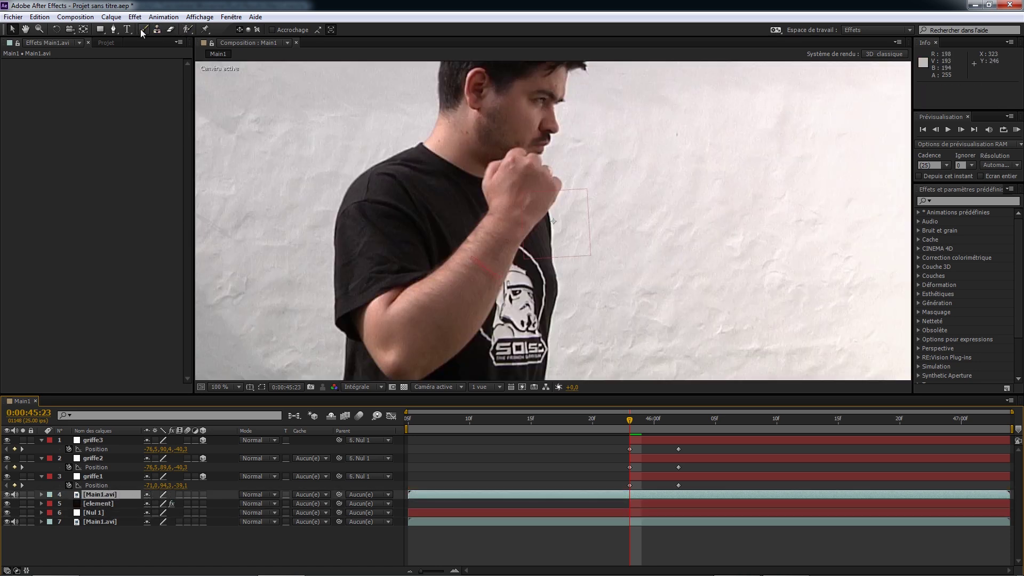
Draw a closed Pen mask around the fist and forearm on the upper Main1.avi layer, following the knuckles where the blades emerge.
click(113, 29)
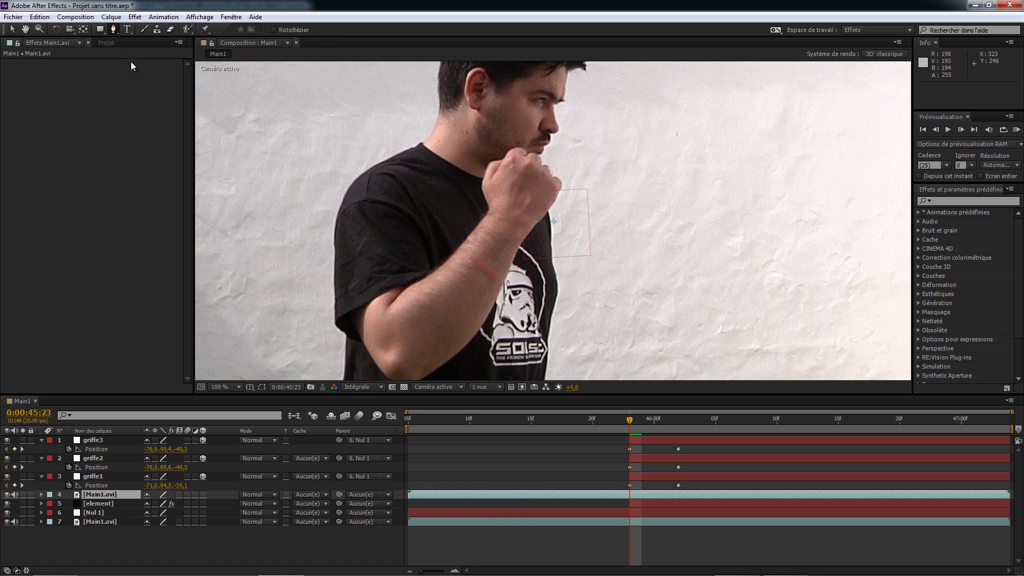
click(510, 154)
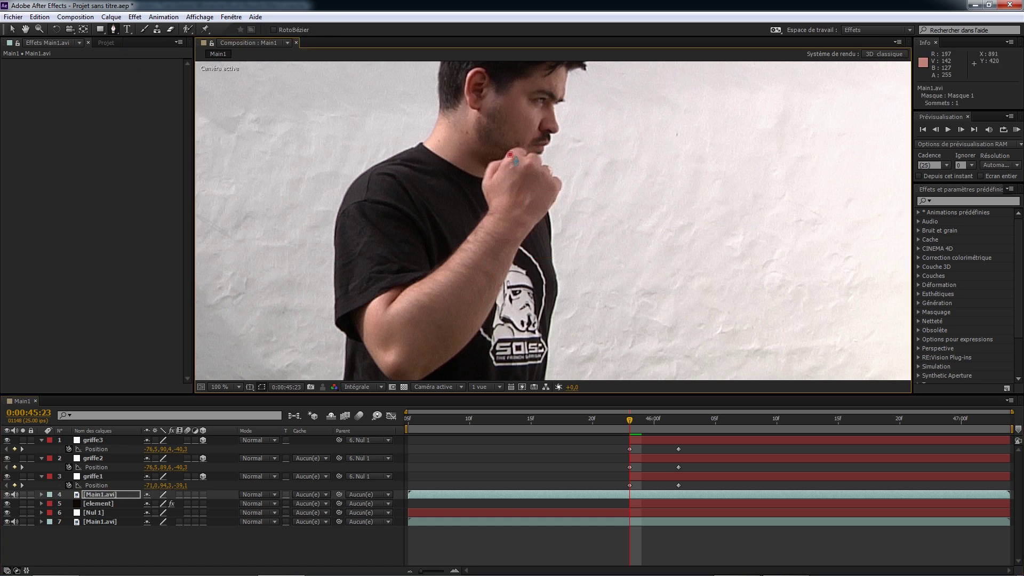
click(518, 159)
click(547, 181)
click(482, 324)
click(414, 376)
click(390, 323)
click(404, 289)
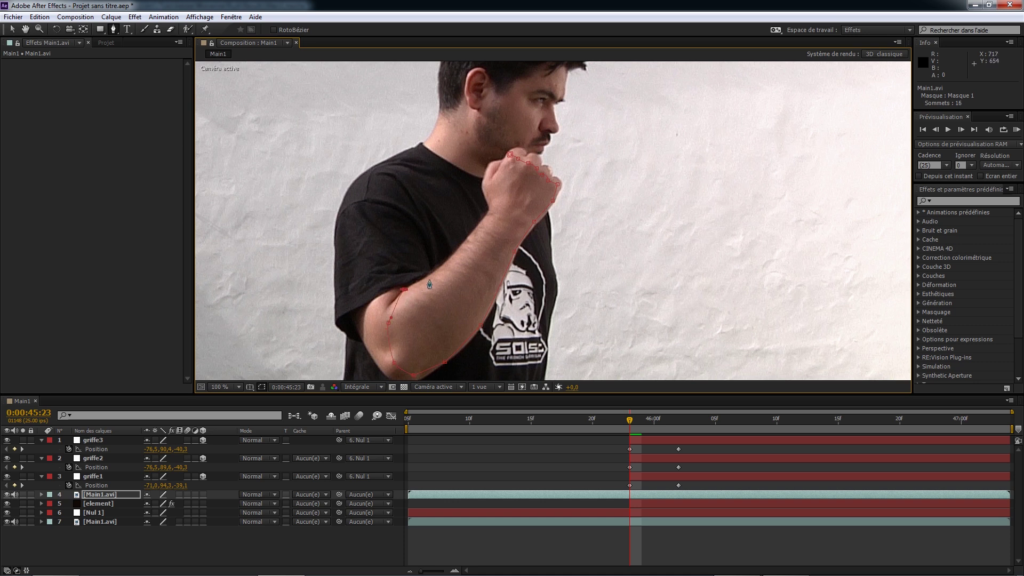
click(436, 272)
click(475, 231)
click(492, 212)
click(486, 189)
click(502, 170)
Set the feather of the arm mask on the upper Main1.avi layer to 5 pixels.
click(101, 495)
key(f)
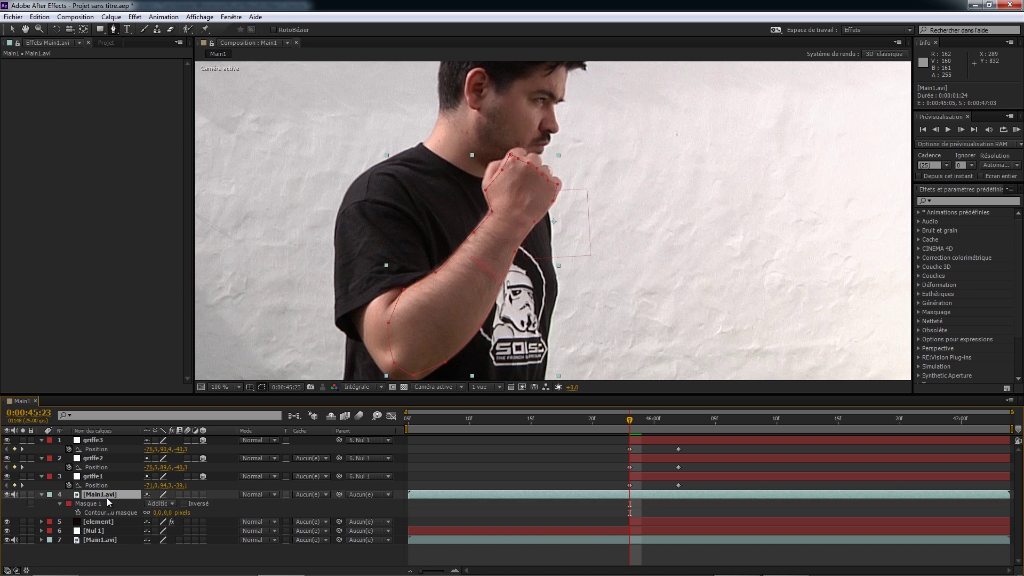
drag(159, 513, 164, 517)
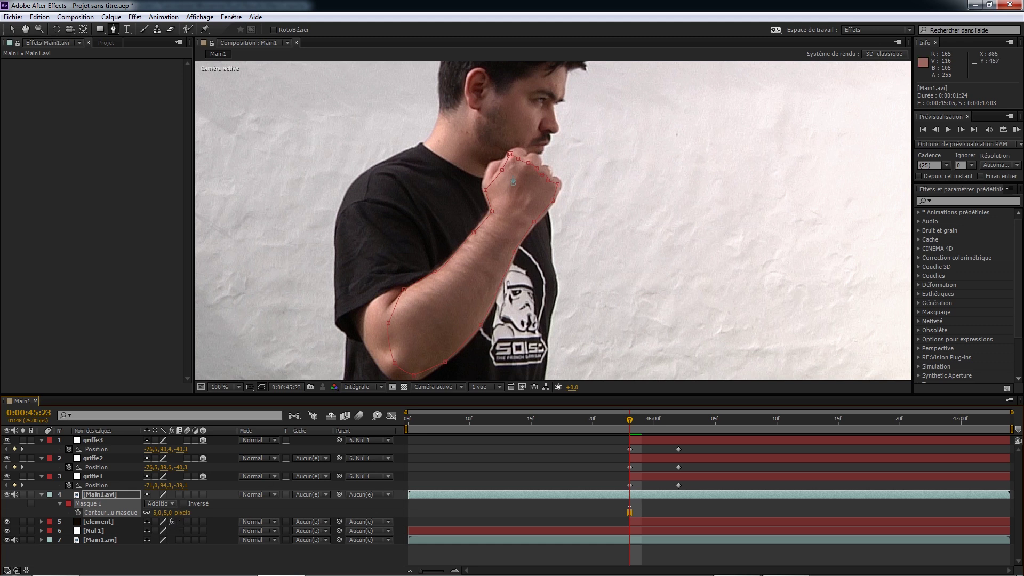
Start keyframing the arm mask's path at 0:00:45:23 and show all of the mask's properties.
click(655, 422)
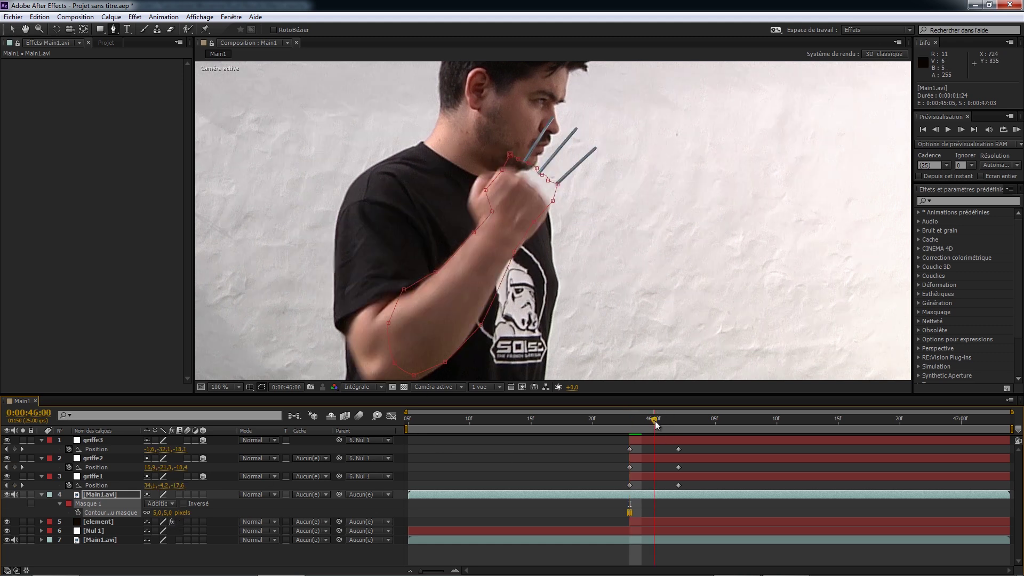
click(590, 479)
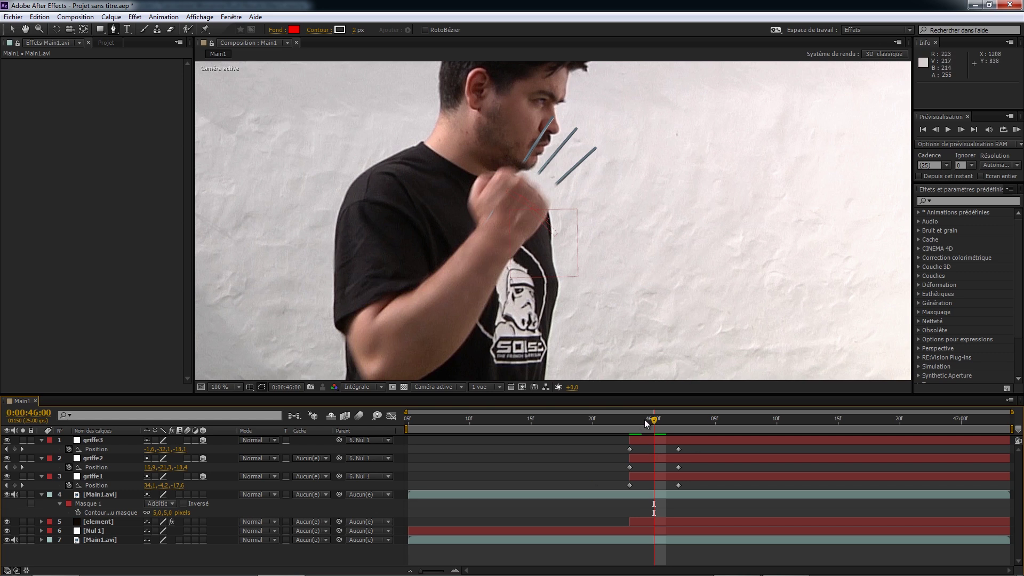
click(631, 423)
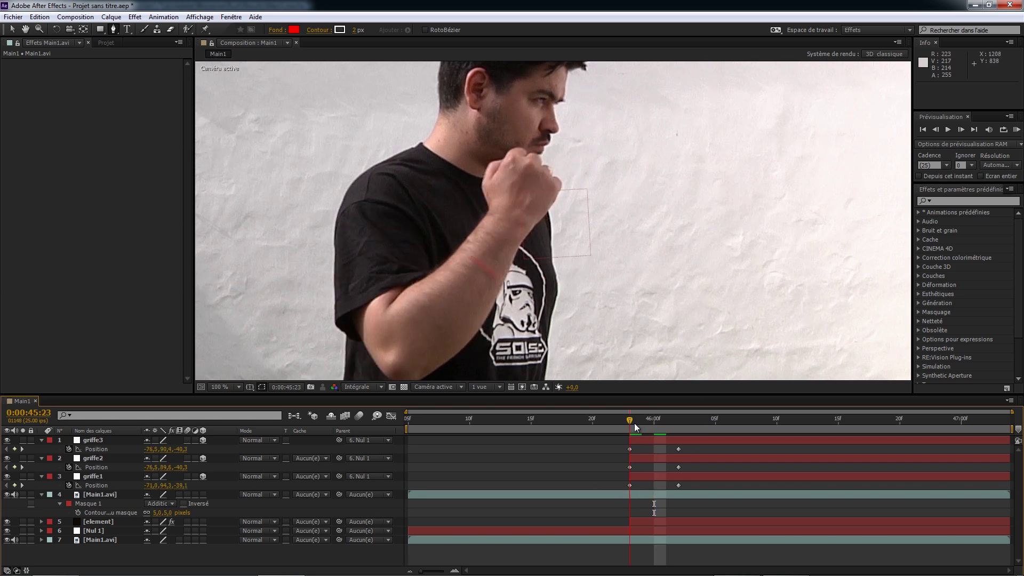
click(112, 495)
key(m)
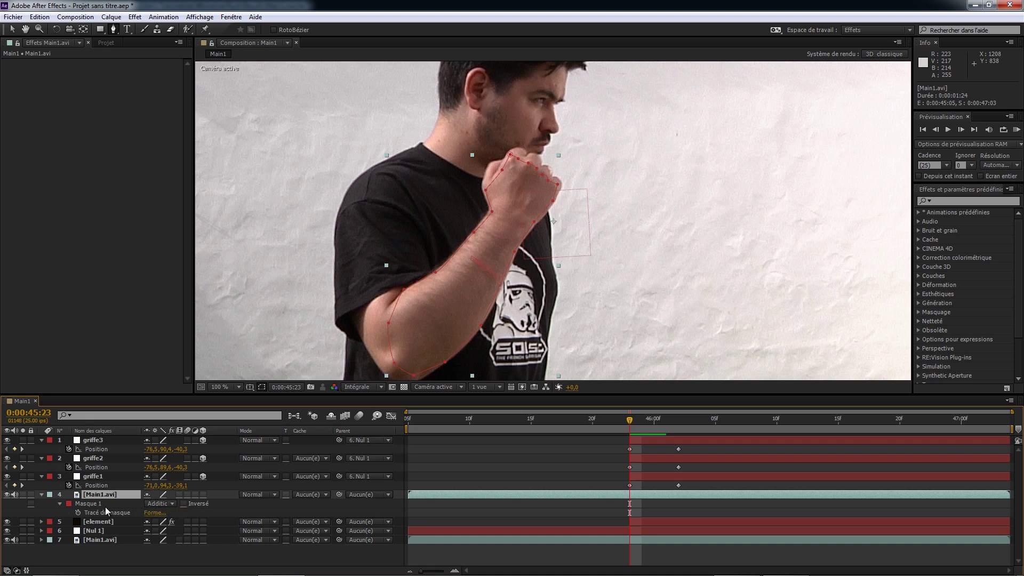
click(77, 513)
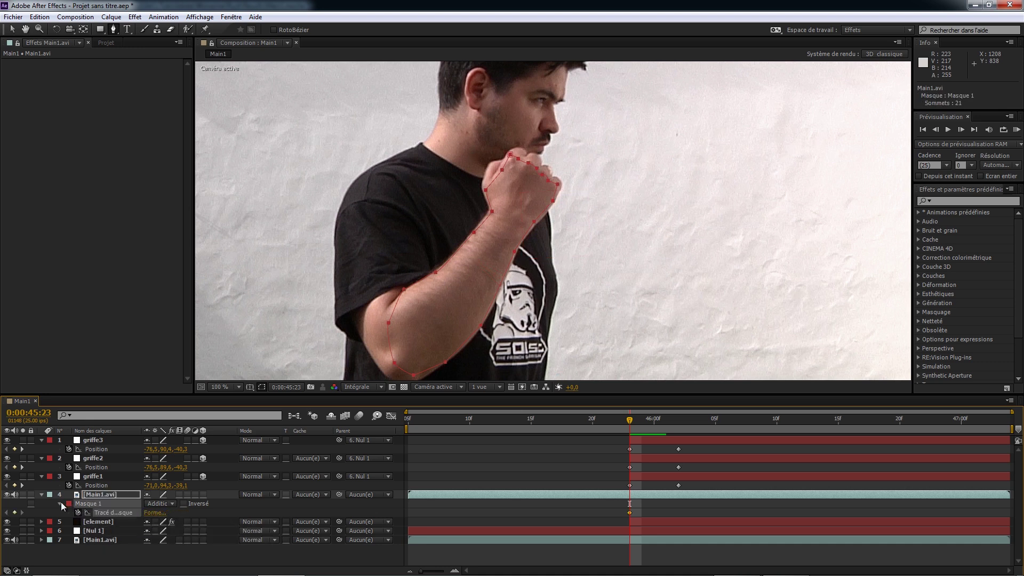
click(59, 503)
click(58, 503)
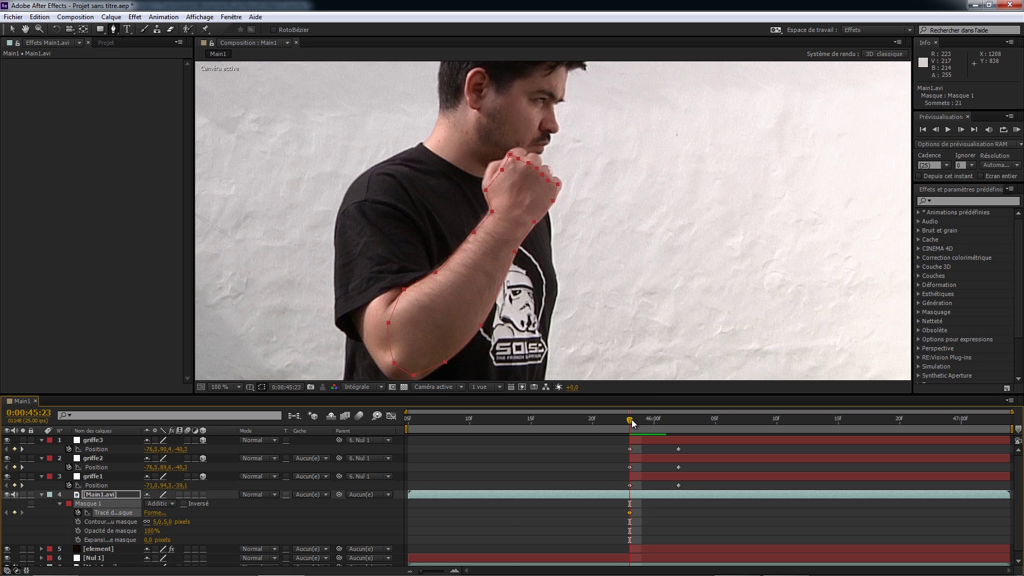
Shift the arm mask frame by frame from 0:00:45:24 to 0:00:46:02 so its knuckle edge follows the moving fist.
key(Page_Down)
key(v)
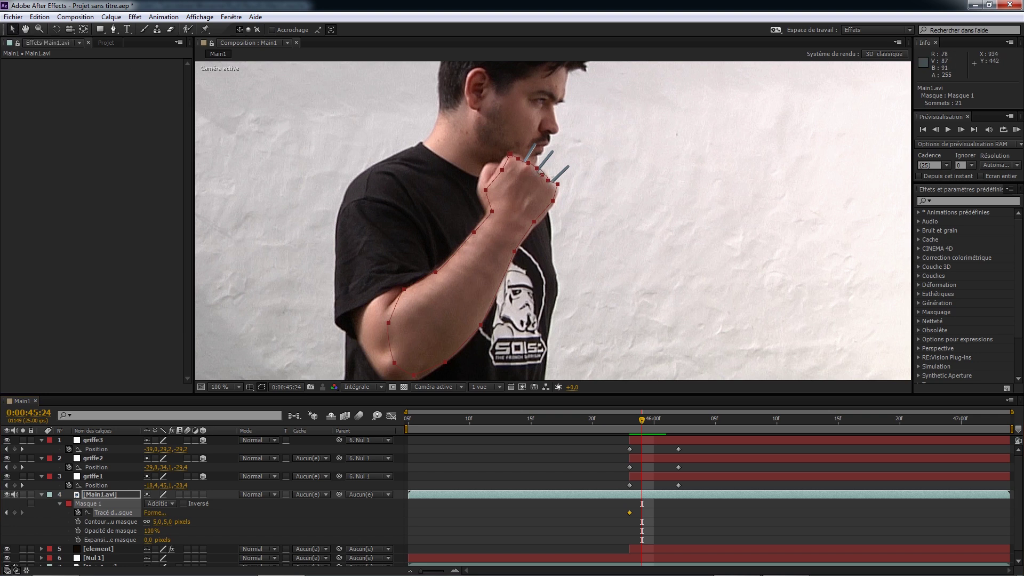
drag(538, 168, 523, 205)
key(Page_Down)
key(Page_Down)
key(Page_Down)
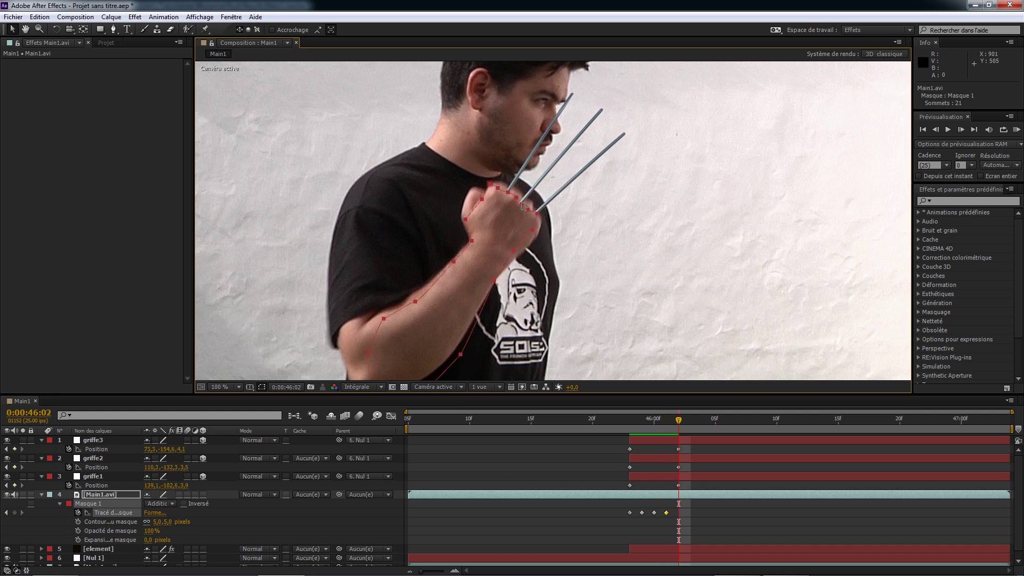
drag(526, 208, 516, 229)
key(Page_Down)
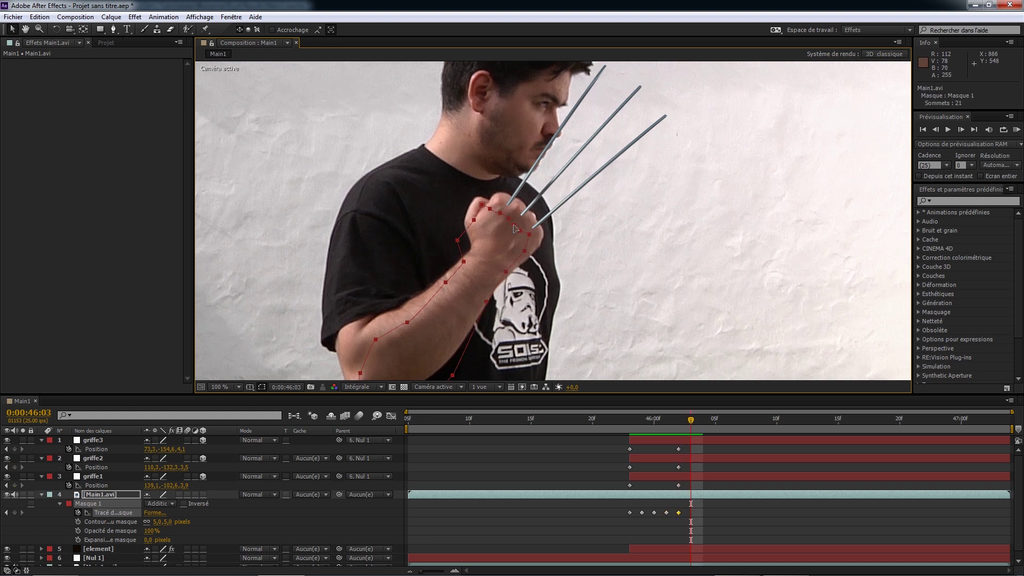
Trim the masked Main1.avi layer to run from 0:00:45:23 to 0:00:46:01 and preview the composition.
key(Page_Up)
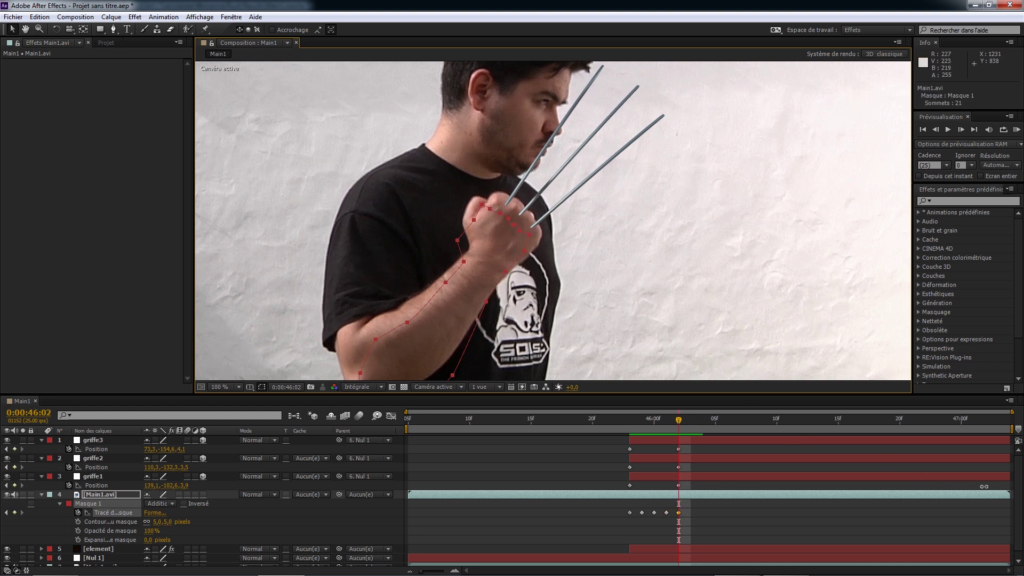
drag(1008, 495, 676, 501)
drag(411, 495, 628, 500)
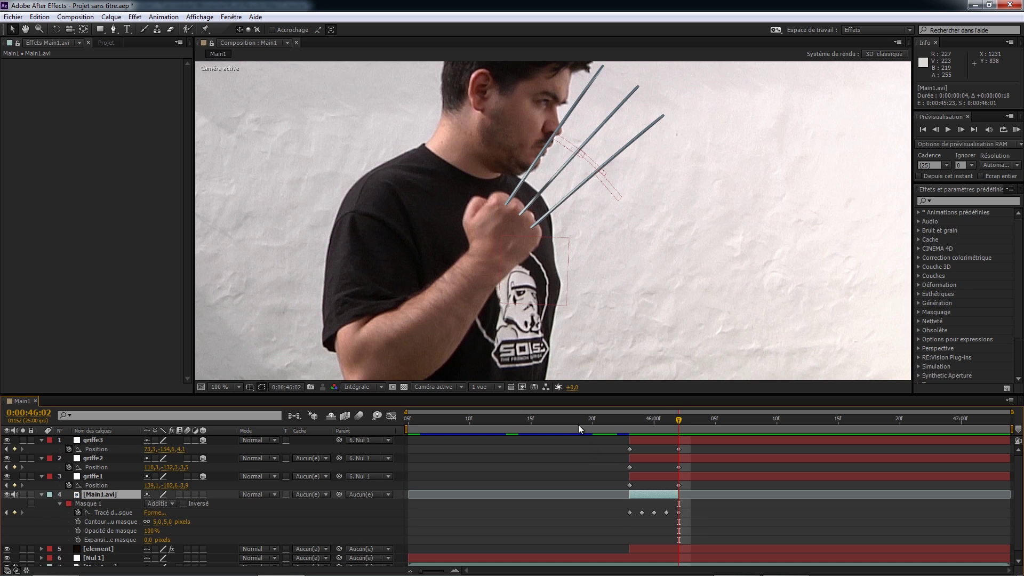
key(KP_0)
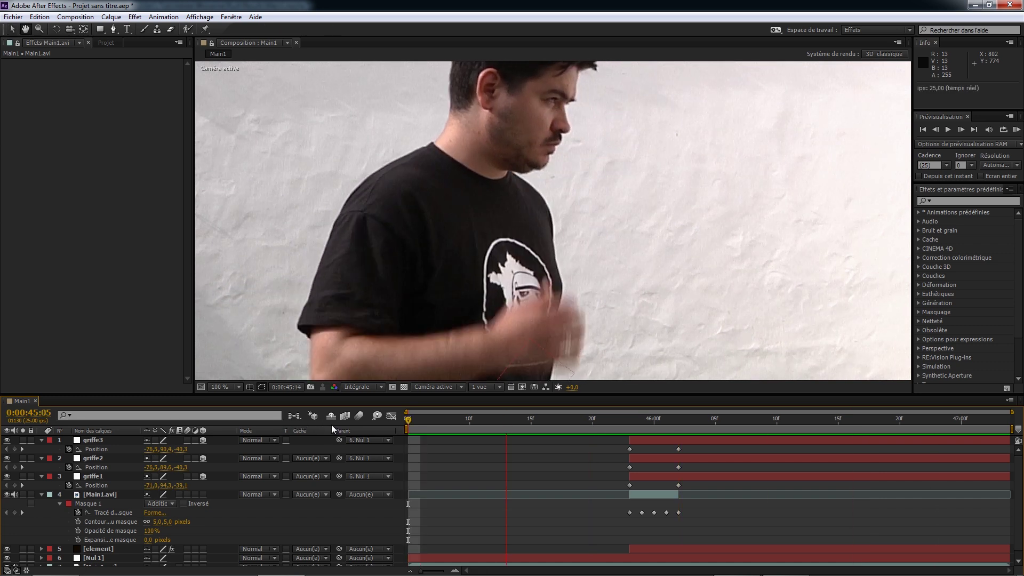
key(space)
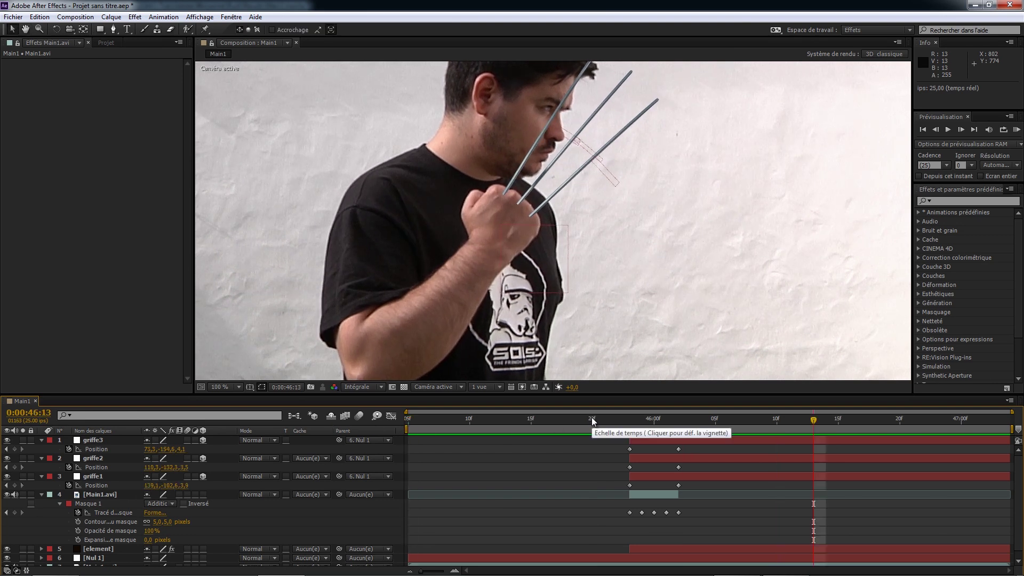
Roll griffe3, griffe2 and griffe1 around their Z axes by about 7.7°, 9.9° and 10.7° respectively.
click(102, 442)
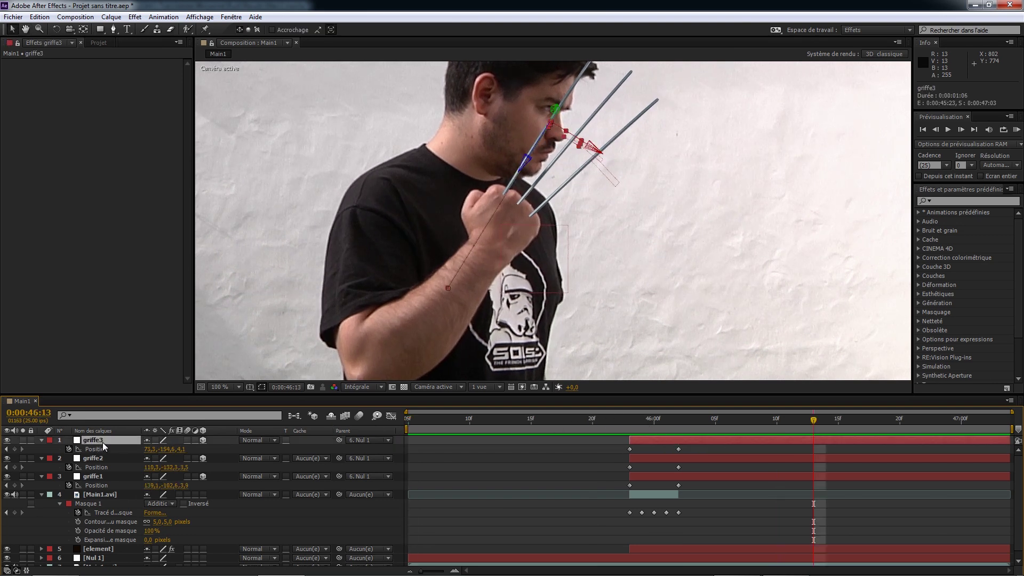
key(w)
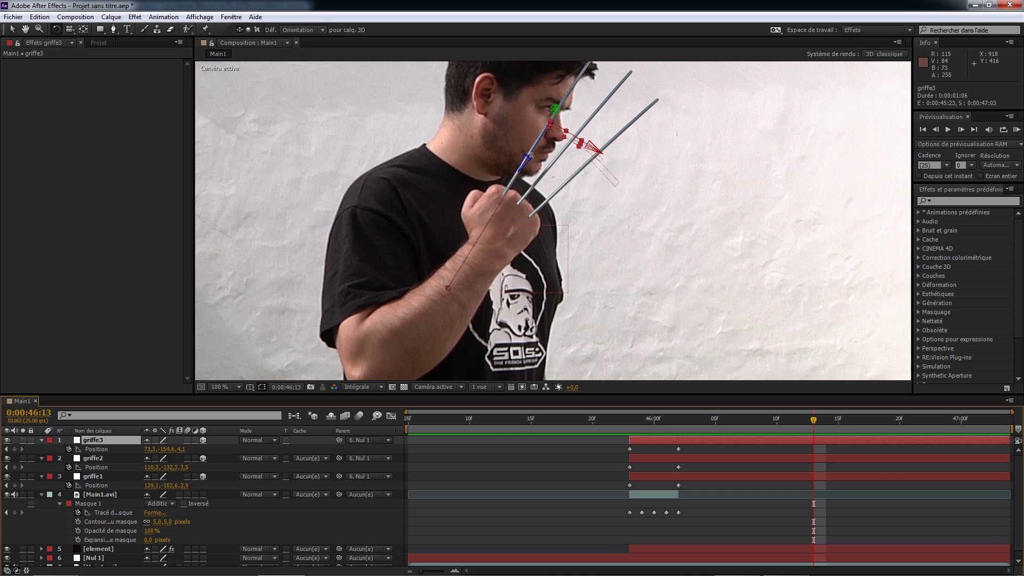
drag(532, 156, 533, 159)
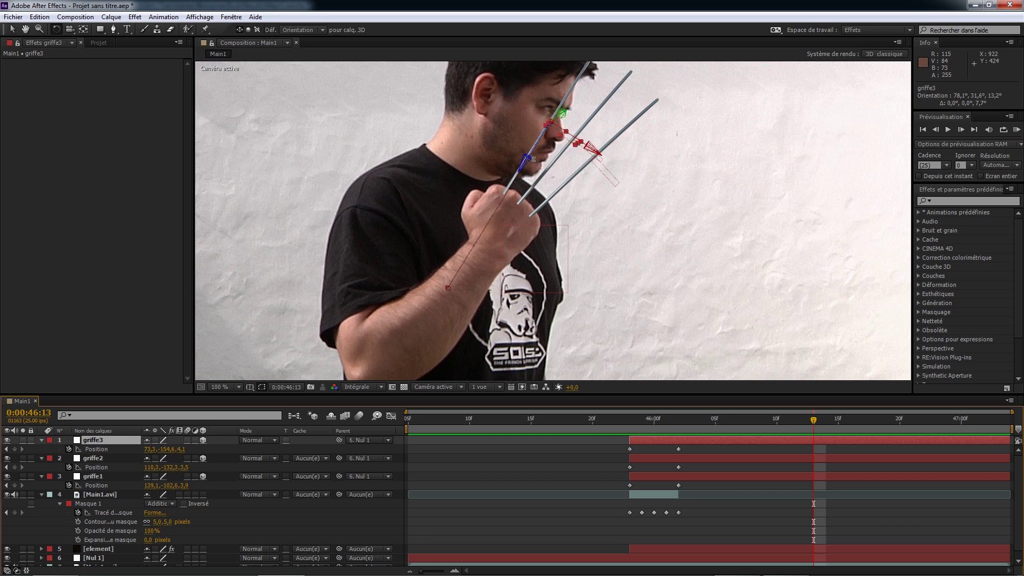
click(117, 460)
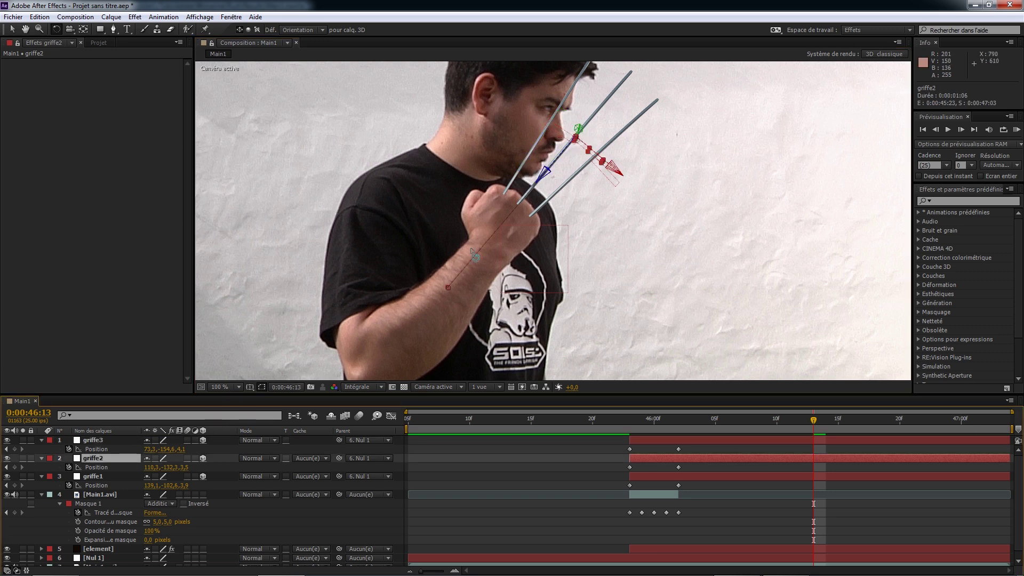
drag(547, 170, 550, 174)
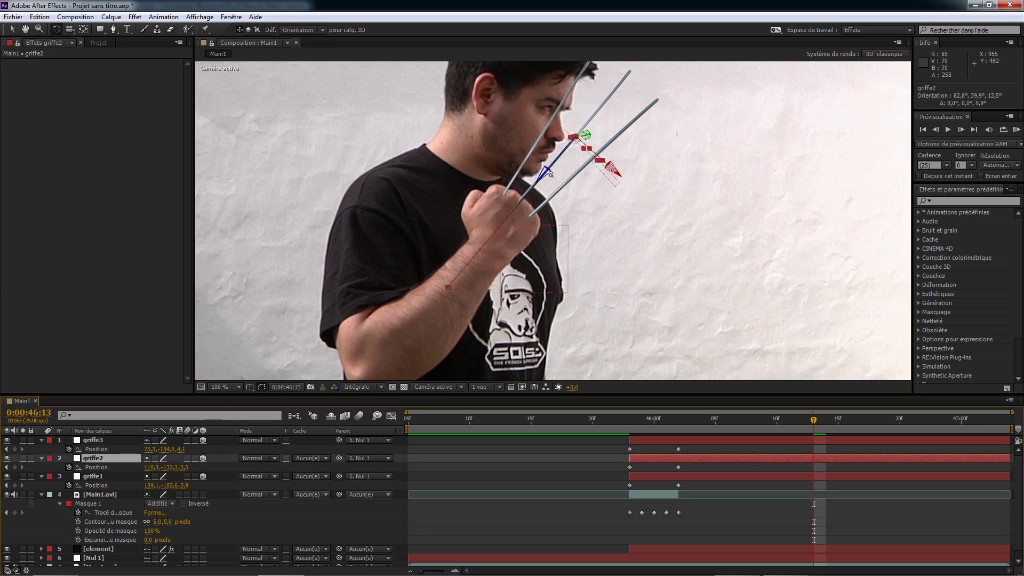
click(133, 474)
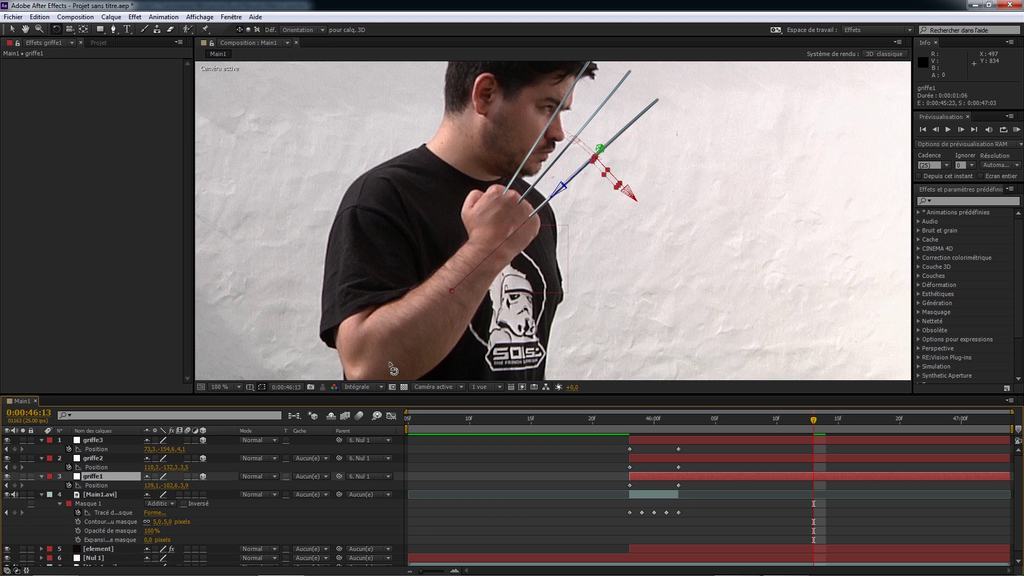
drag(560, 183, 562, 186)
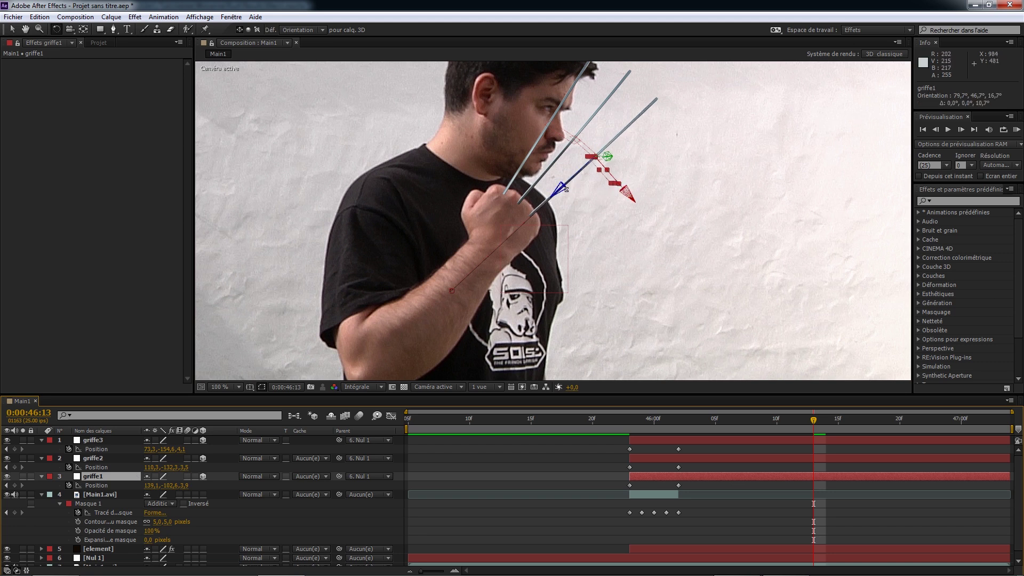
click(617, 454)
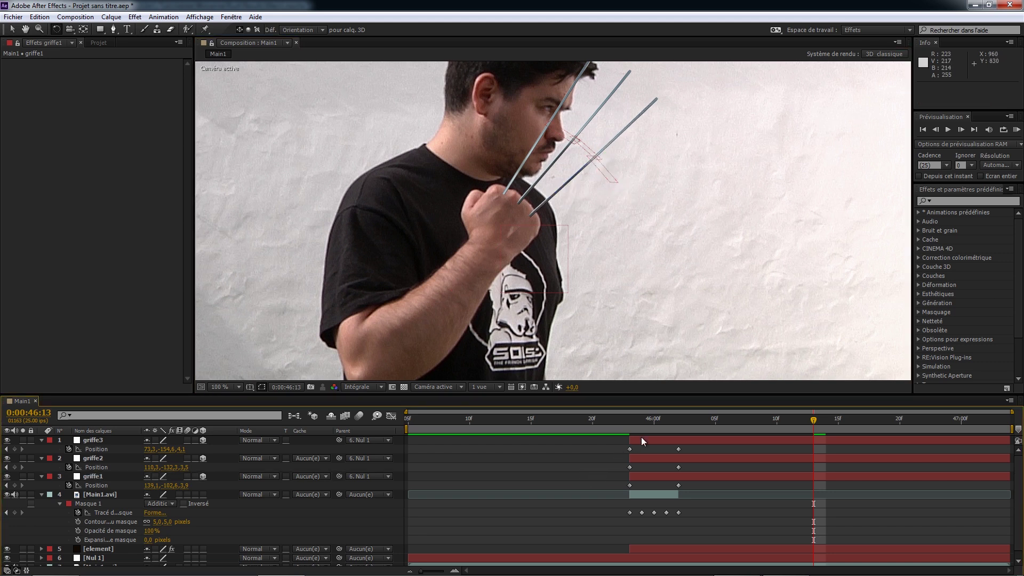
Play and scrub through the blade extension to check the rotated blades and the masked fist.
drag(631, 419, 581, 419)
key(space)
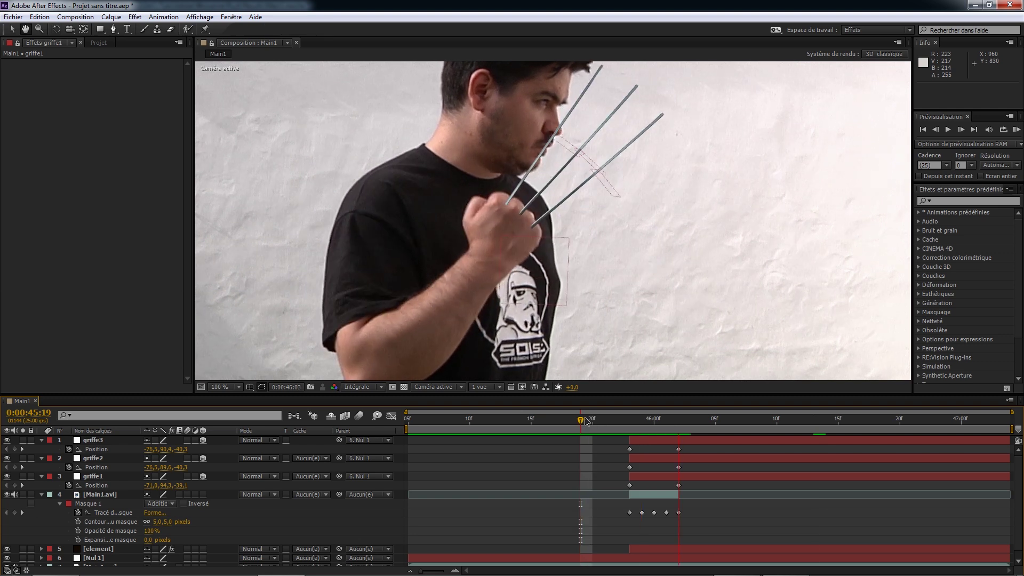
drag(588, 420, 526, 422)
key(space)
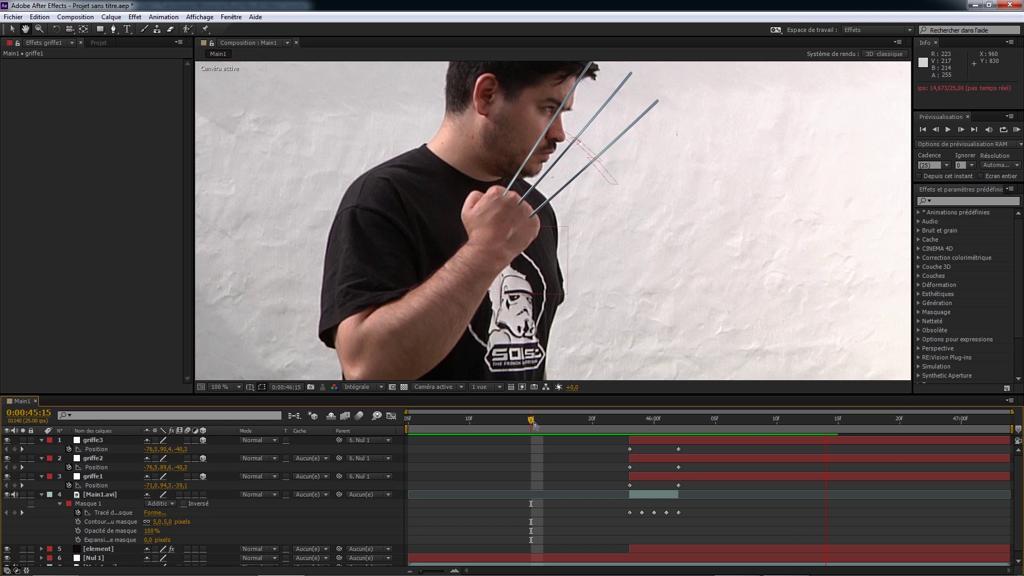
key(space)
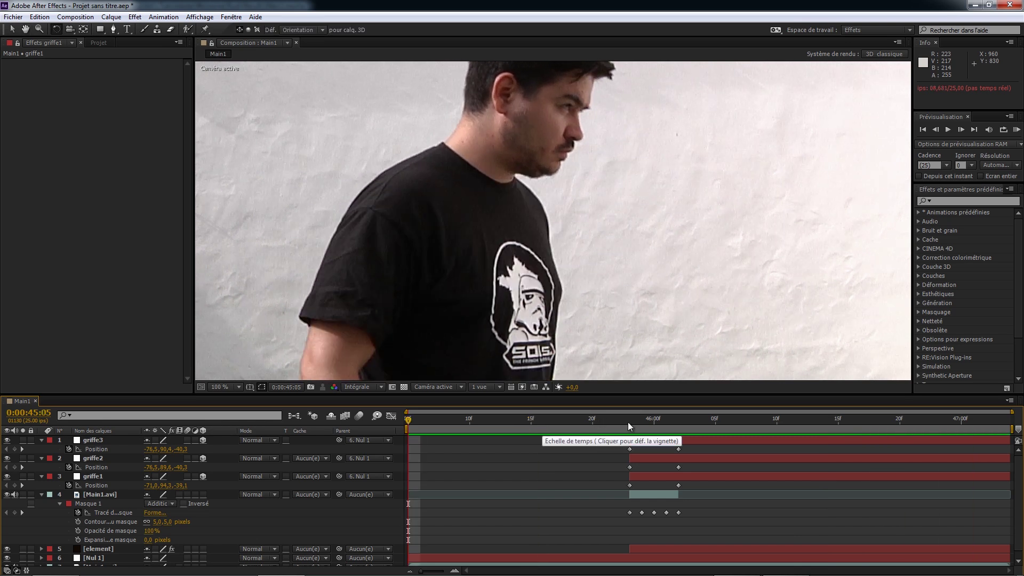
click(609, 426)
mouse_move(610, 426)
mouse_down()
mouse_move(719, 412)
mouse_move(617, 421)
mouse_up()
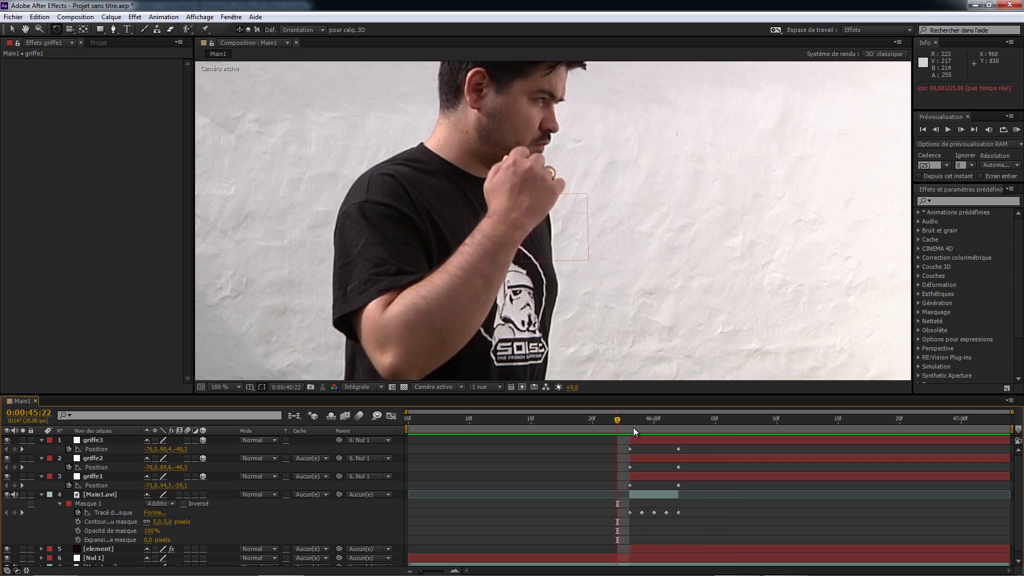
drag(637, 420, 740, 418)
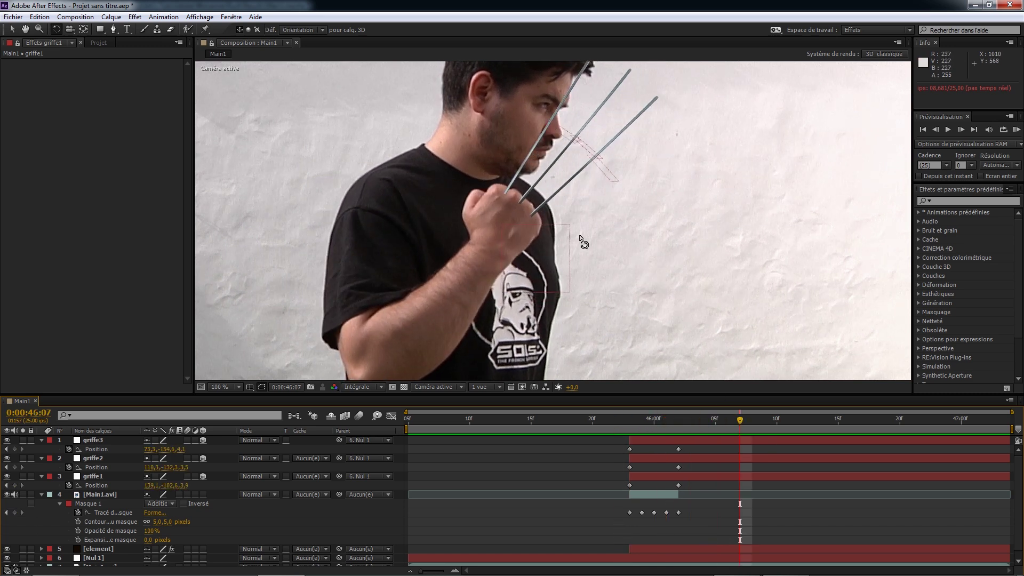
drag(704, 424, 730, 423)
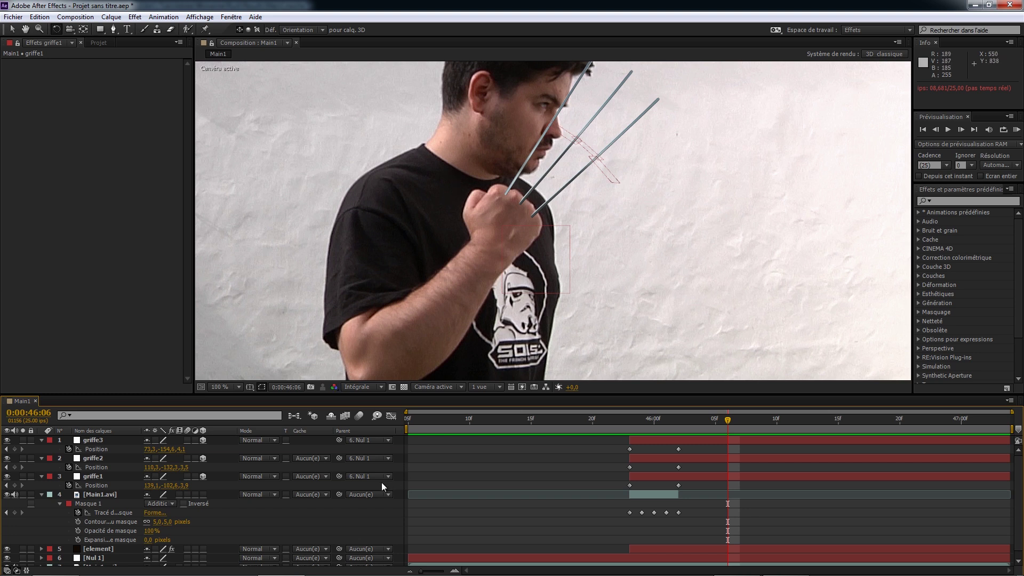
Add a Niveaux effect to the element layer and set its RVB input black to 17 and input white to 229.
click(101, 549)
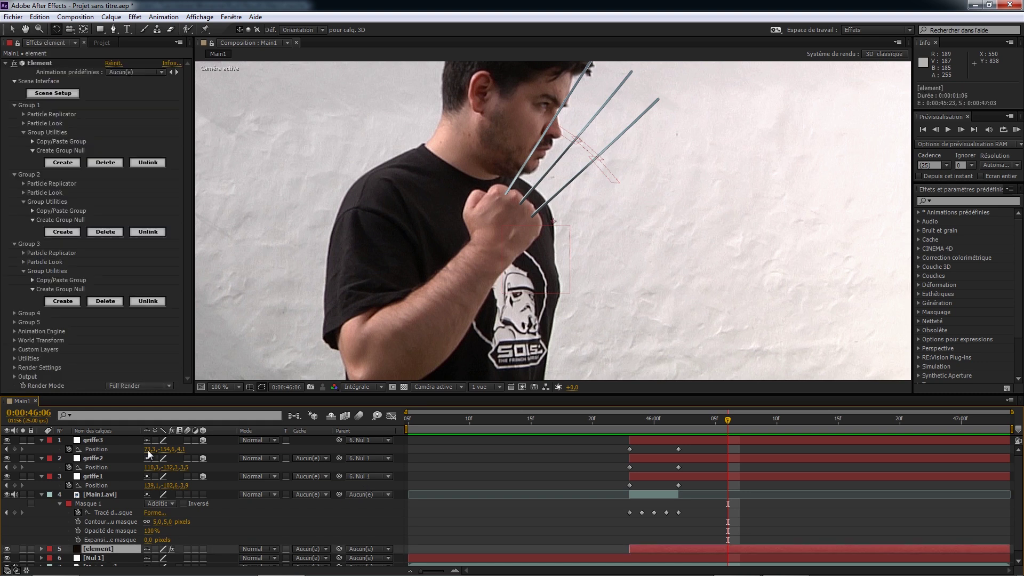
click(13, 105)
click(14, 114)
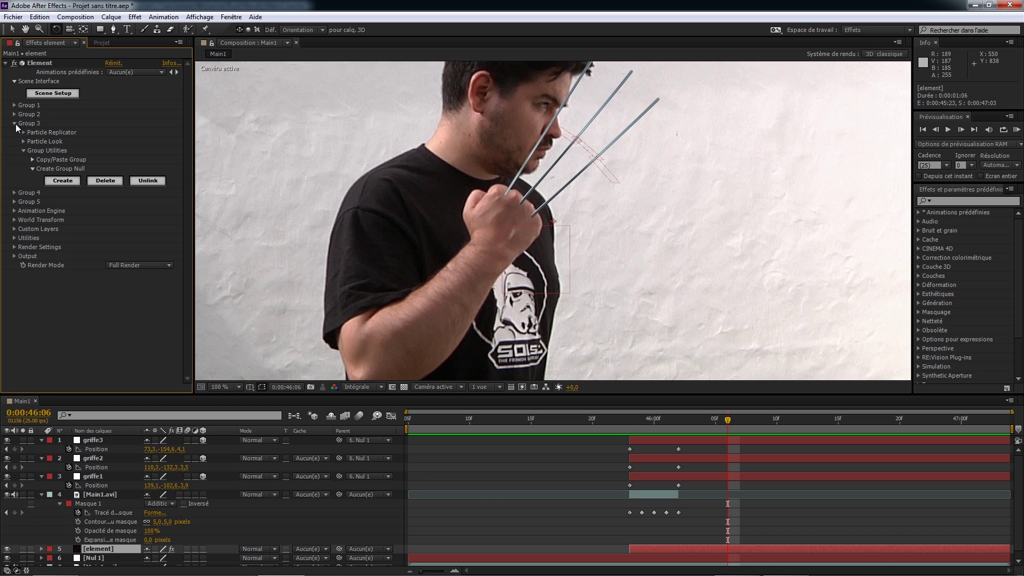
click(14, 123)
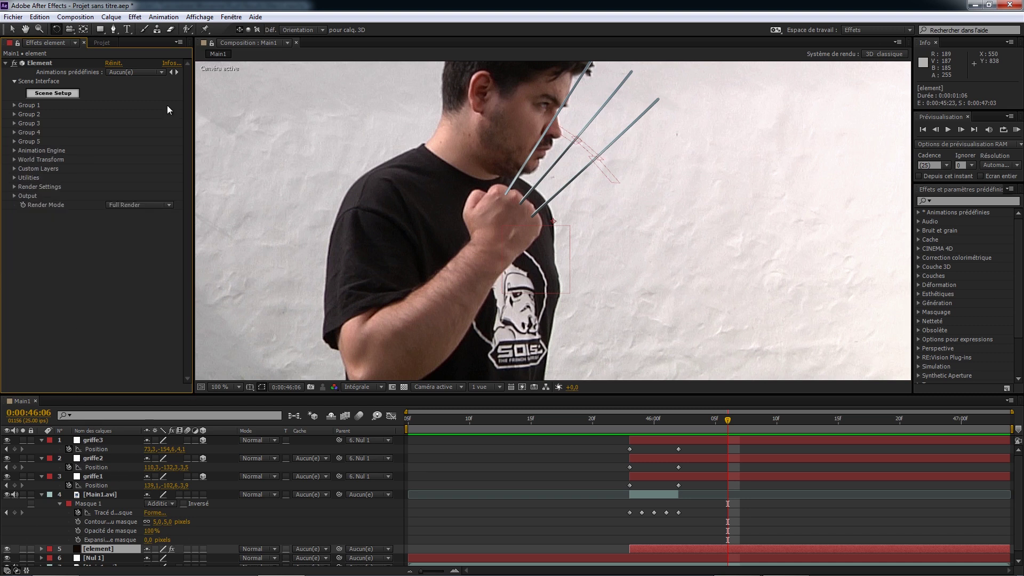
click(135, 17)
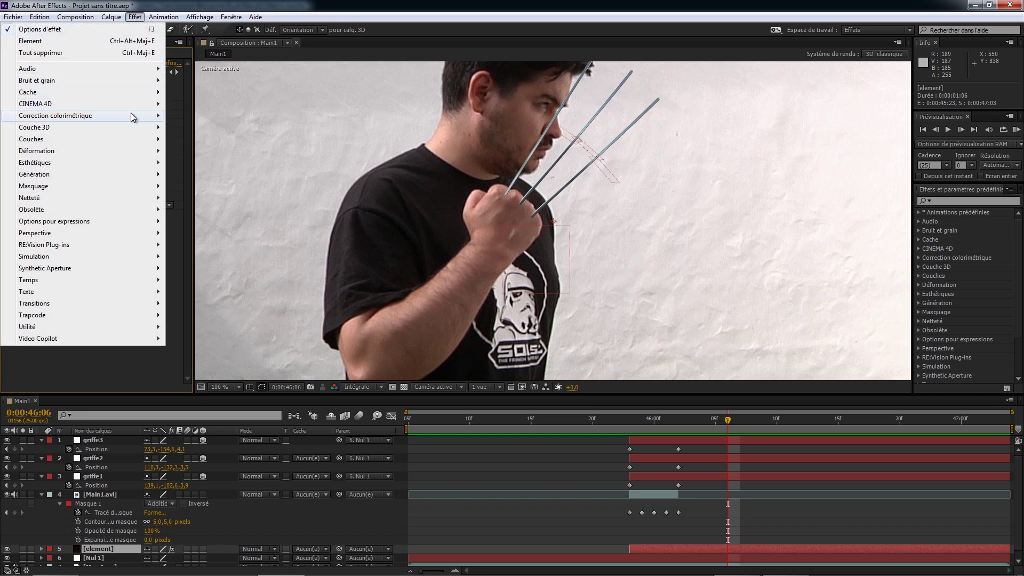
mouse_move(125, 119)
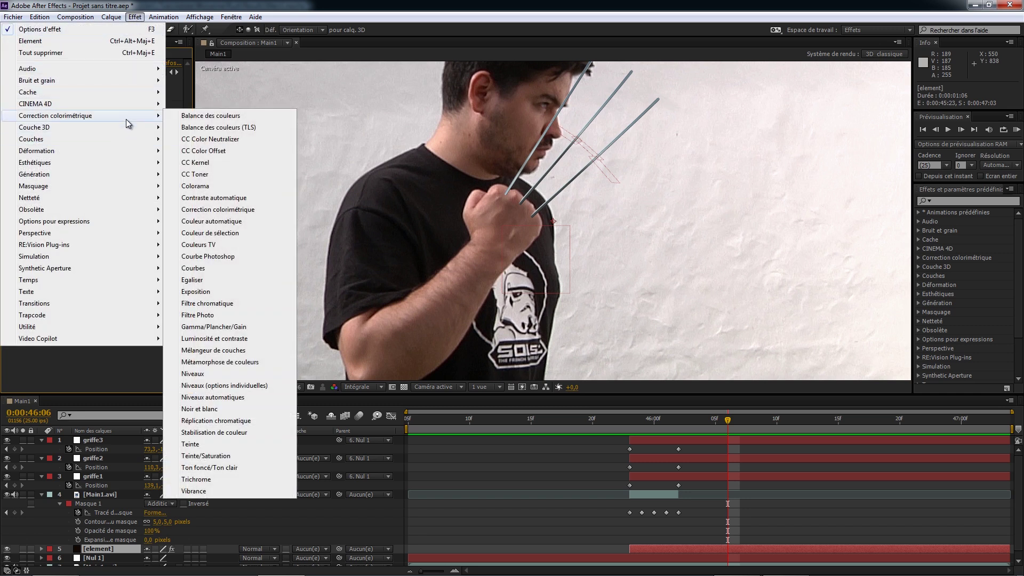
click(201, 374)
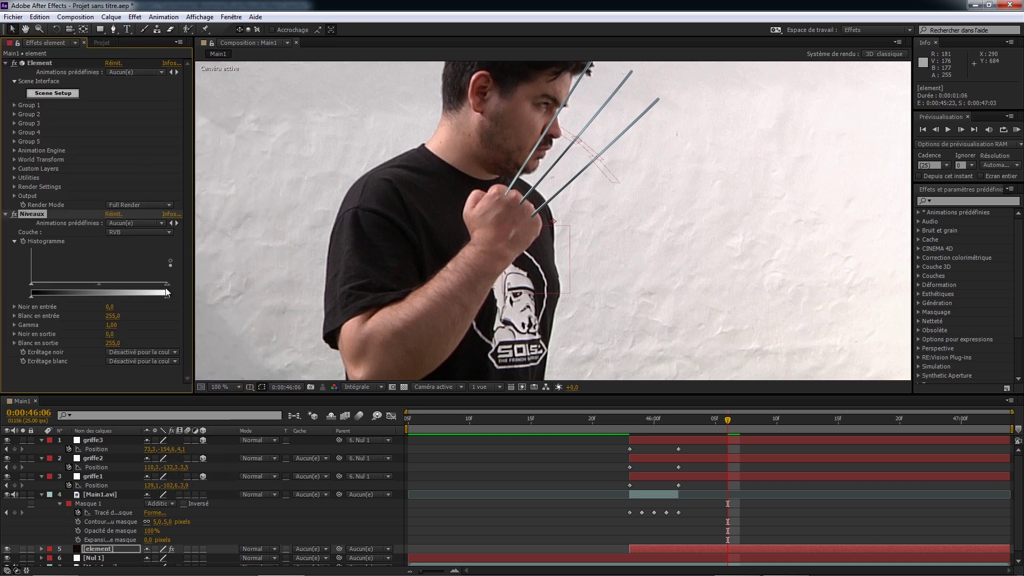
drag(163, 283, 155, 283)
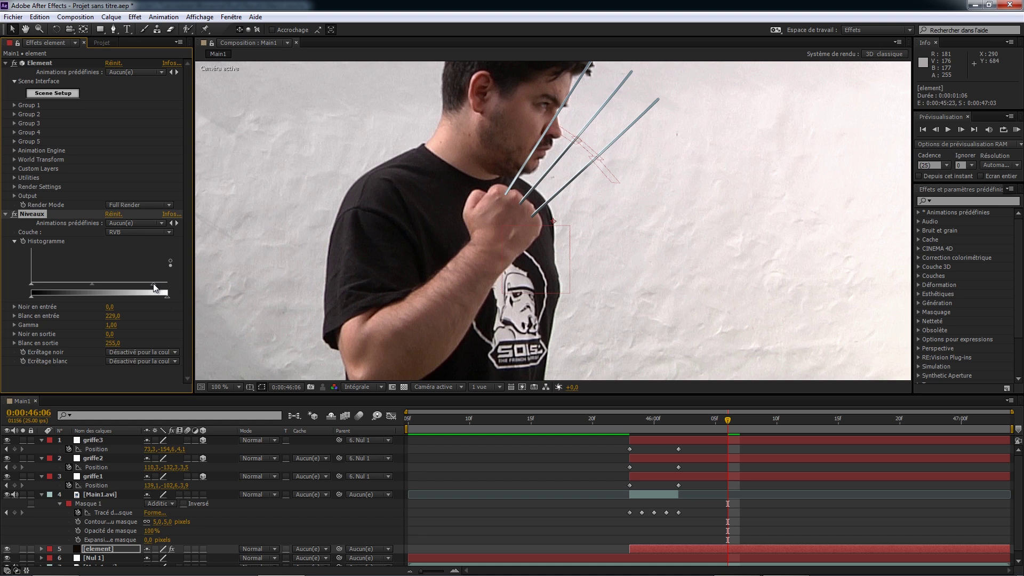
mouse_move(31, 284)
mouse_down()
mouse_move(57, 288)
mouse_move(43, 290)
mouse_up()
Show the composition's red channel and set the Niveaux red input white to 208 and gamma to 1.07.
click(120, 233)
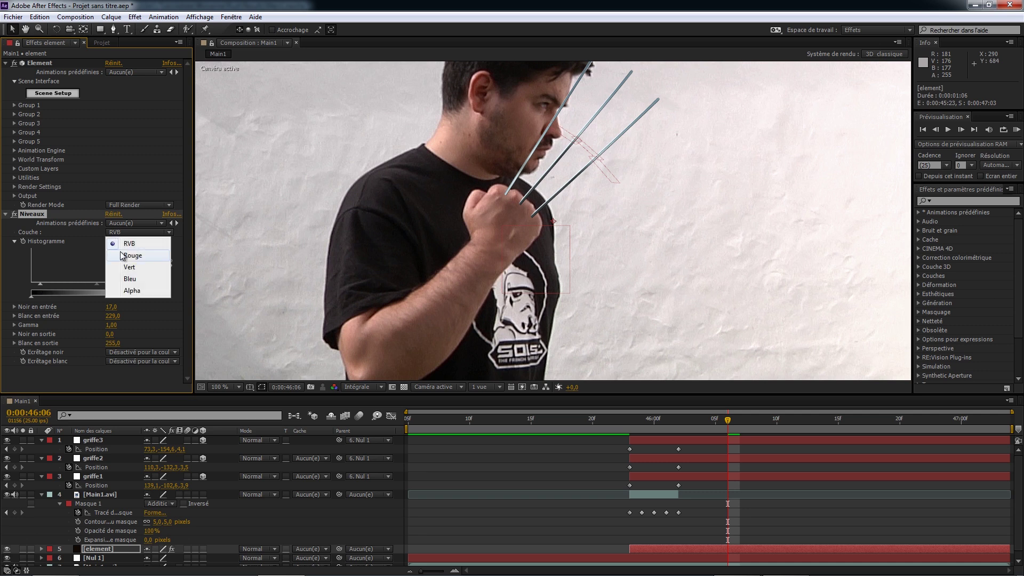
click(128, 255)
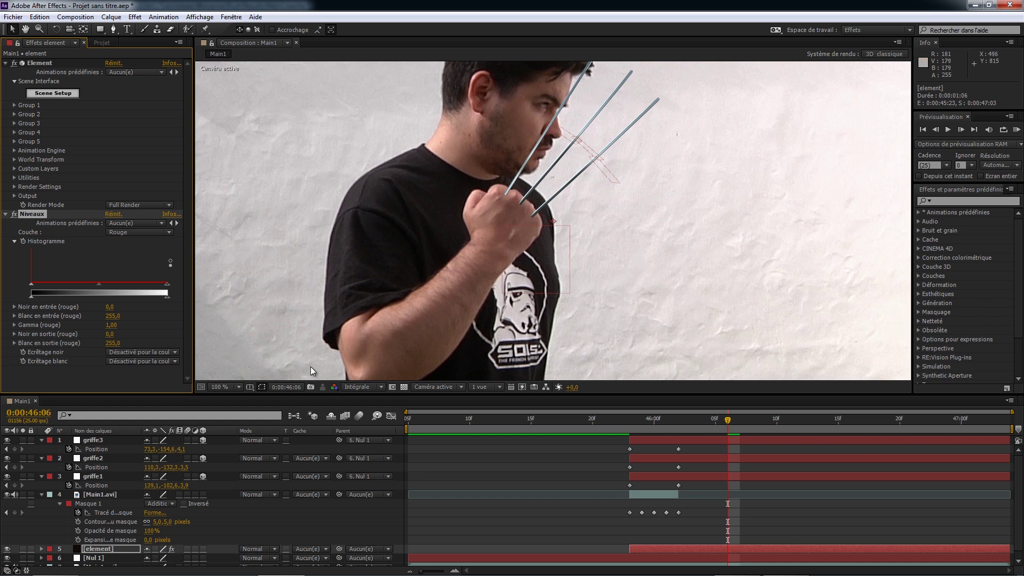
click(336, 394)
click(344, 414)
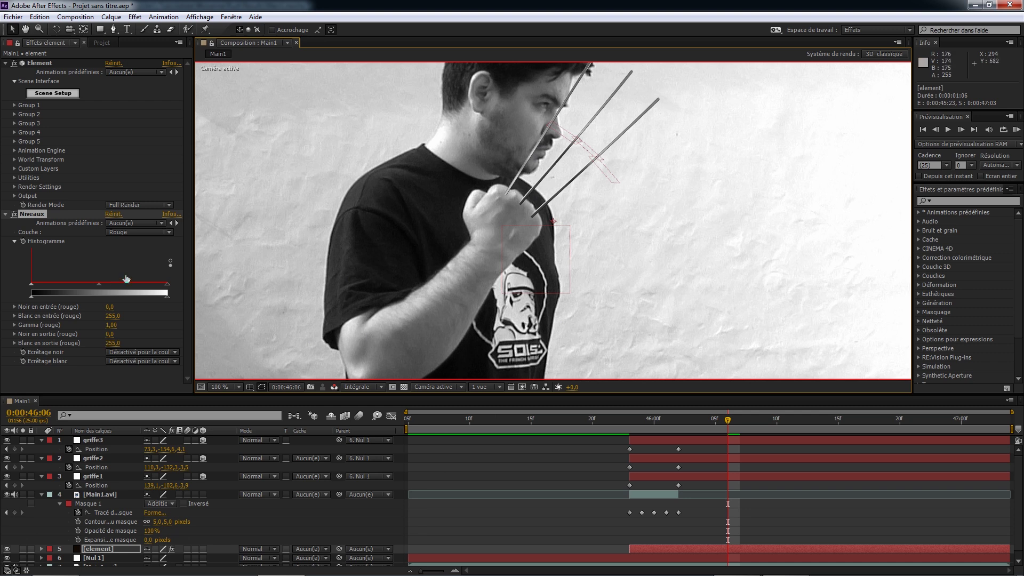
mouse_move(98, 284)
mouse_down()
mouse_move(87, 287)
mouse_move(102, 290)
mouse_up()
mouse_move(31, 284)
mouse_down()
mouse_move(42, 285)
mouse_move(16, 286)
mouse_up()
drag(167, 285, 86, 287)
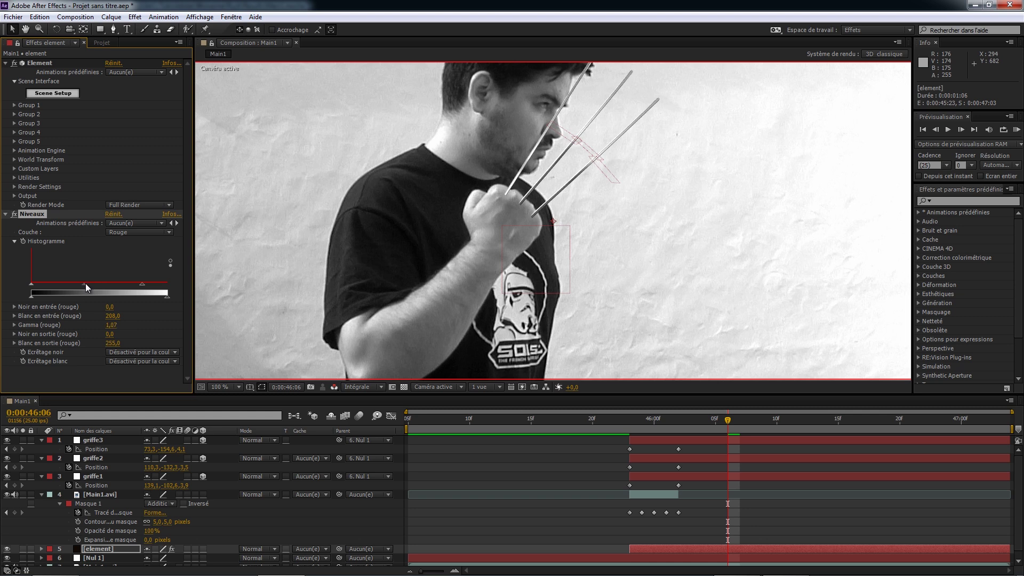
Show the composition's green channel and set the Niveaux green gamma to 0.93.
click(137, 233)
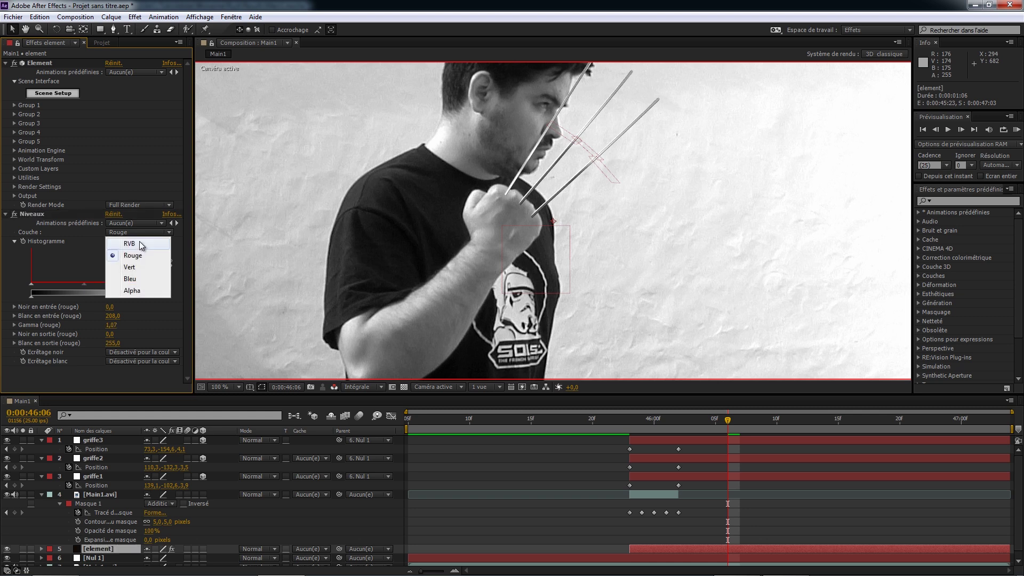
click(129, 267)
click(334, 387)
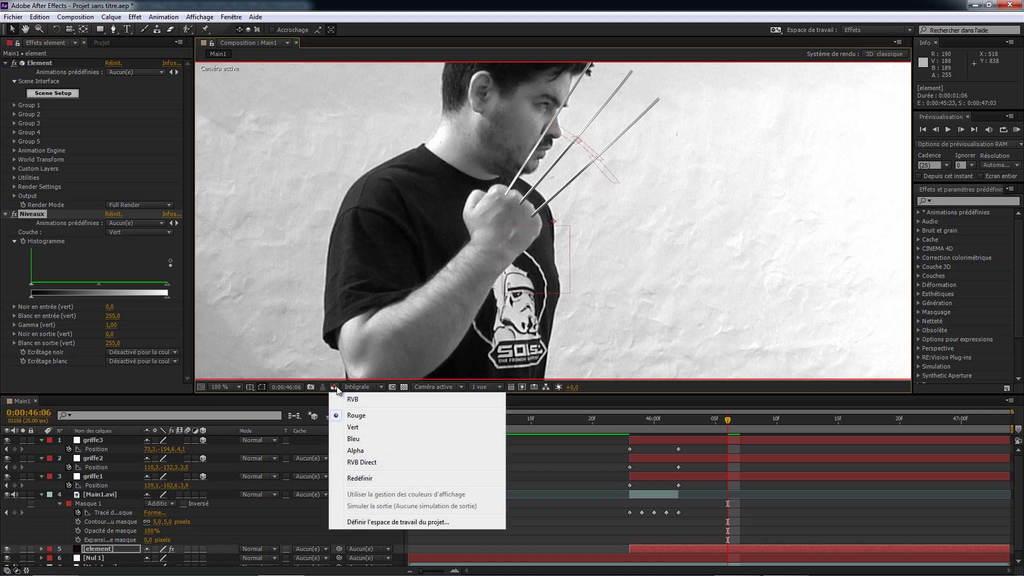
click(352, 427)
drag(101, 285, 98, 285)
Show the composition's blue channel and set the Niveaux blue gamma to 0.76.
click(134, 232)
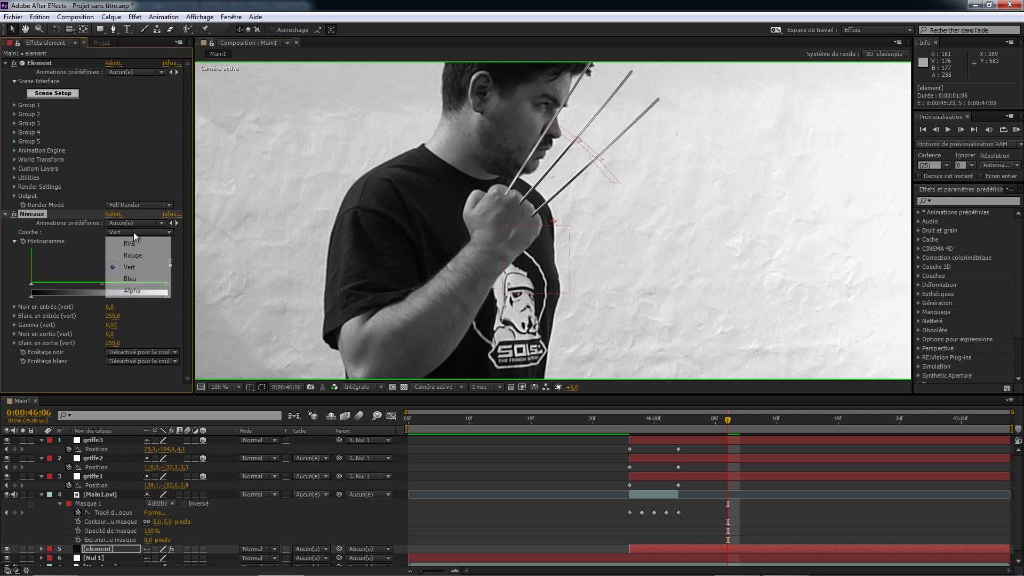
click(130, 279)
click(334, 387)
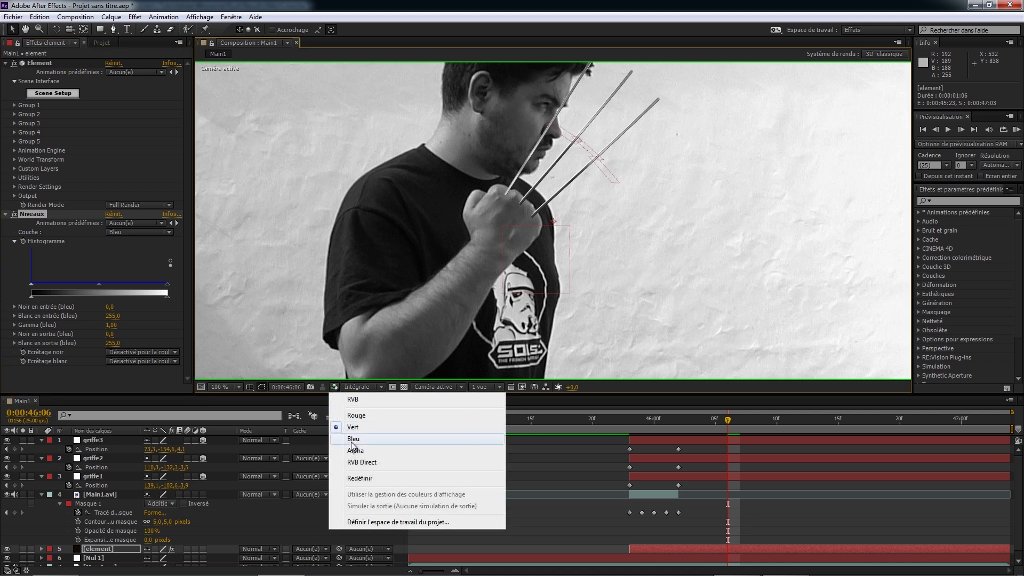
click(353, 441)
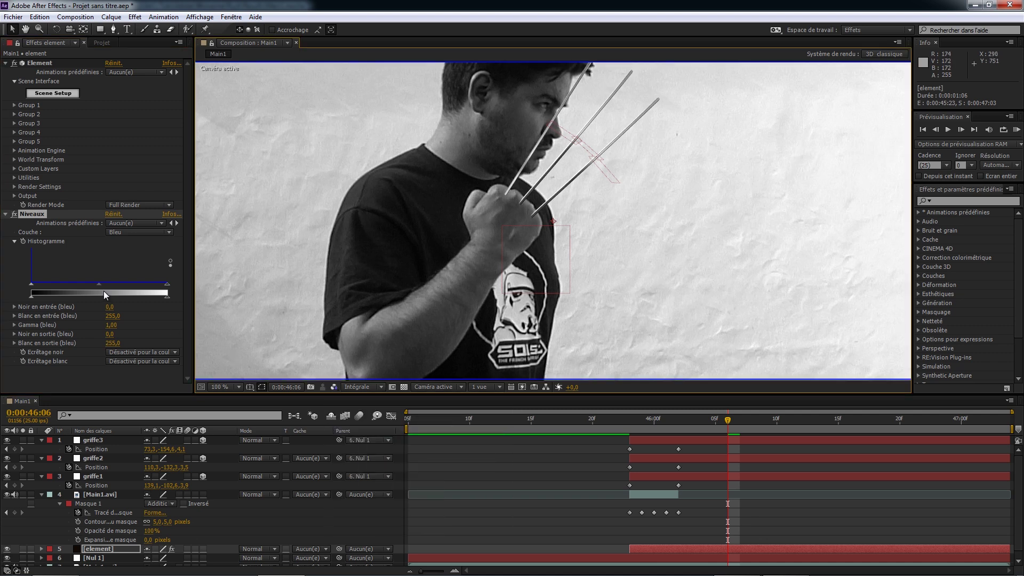
drag(98, 283, 104, 288)
drag(109, 288, 110, 289)
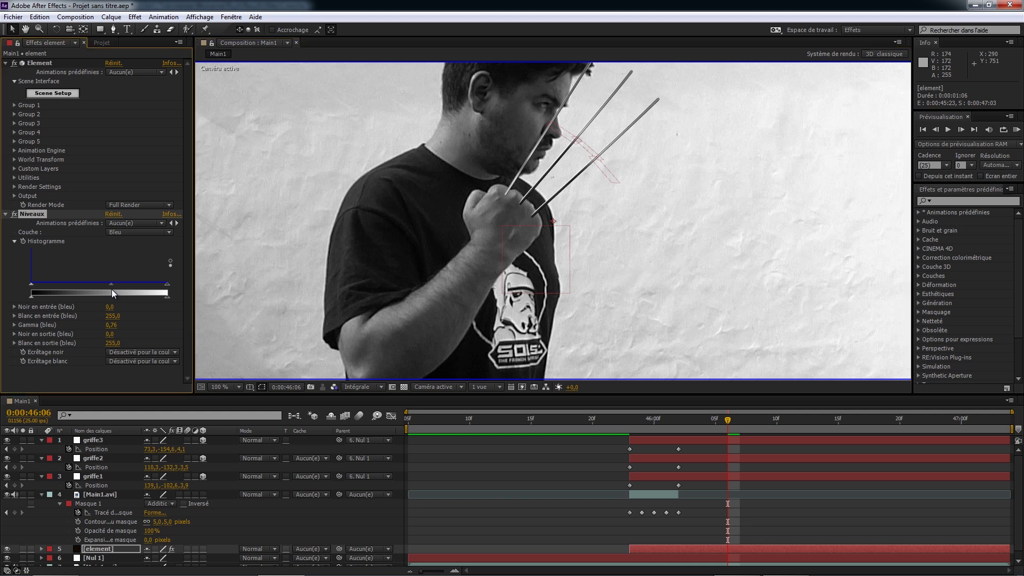
Return the composition view to RVB and set the Niveaux red input white to 205 and gamma to 0.69.
click(130, 232)
click(127, 239)
click(334, 387)
click(346, 396)
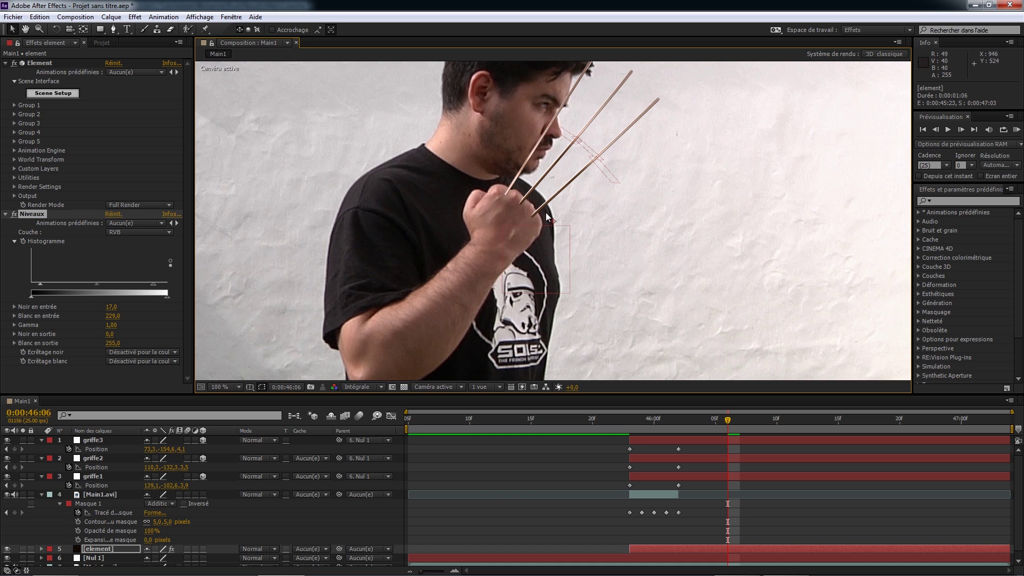
click(122, 231)
click(132, 258)
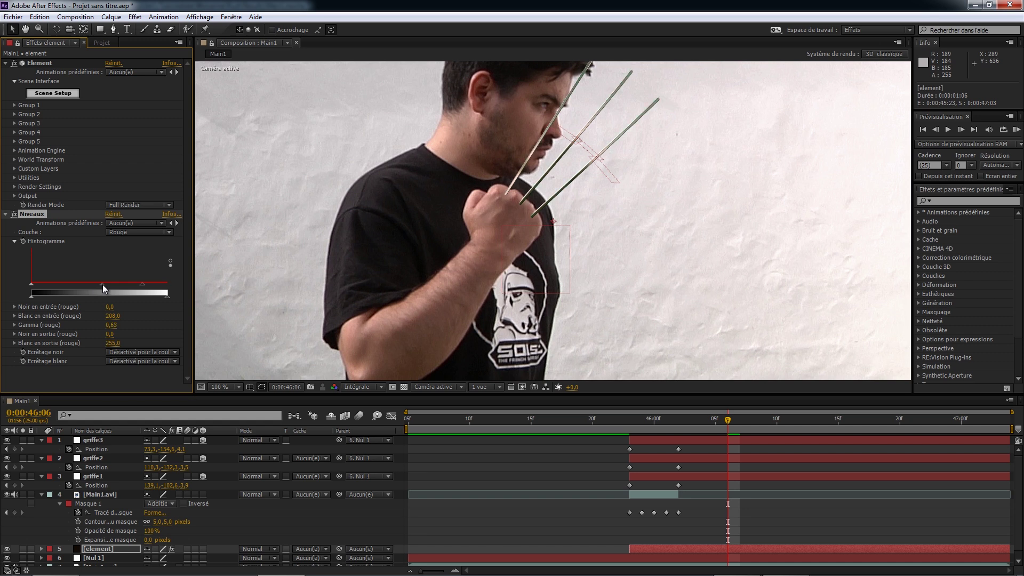
mouse_move(142, 283)
mouse_down()
mouse_move(155, 283)
mouse_move(140, 287)
mouse_up()
Add a Flou gaussien effect to the element layer with an intensity of 0.5.
click(135, 17)
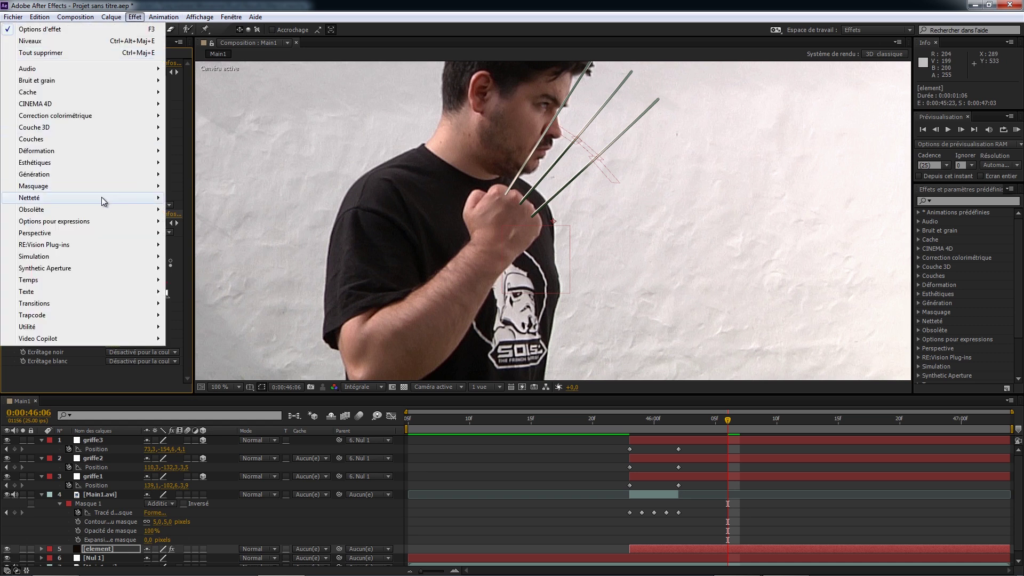
mouse_move(101, 199)
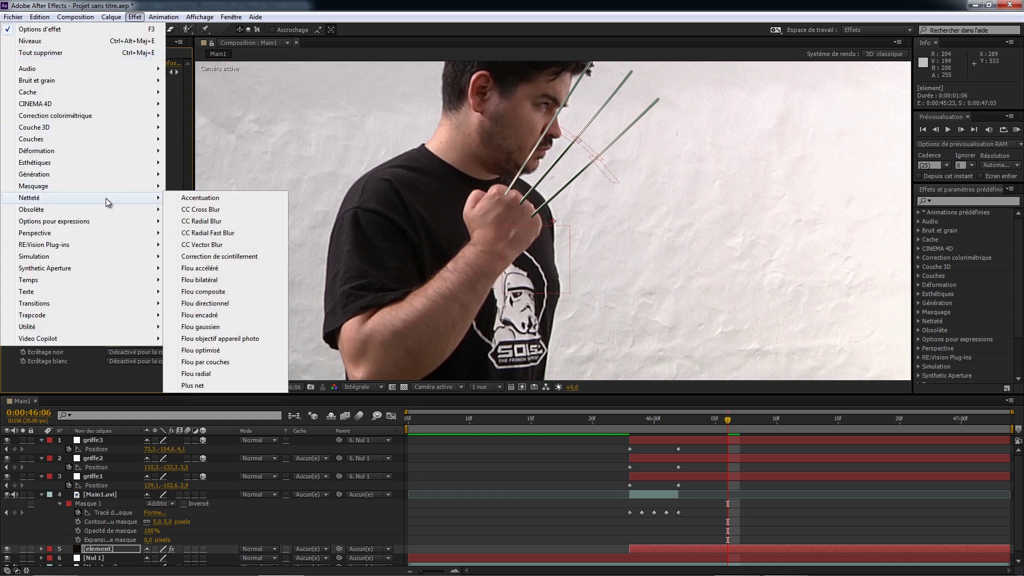
click(214, 327)
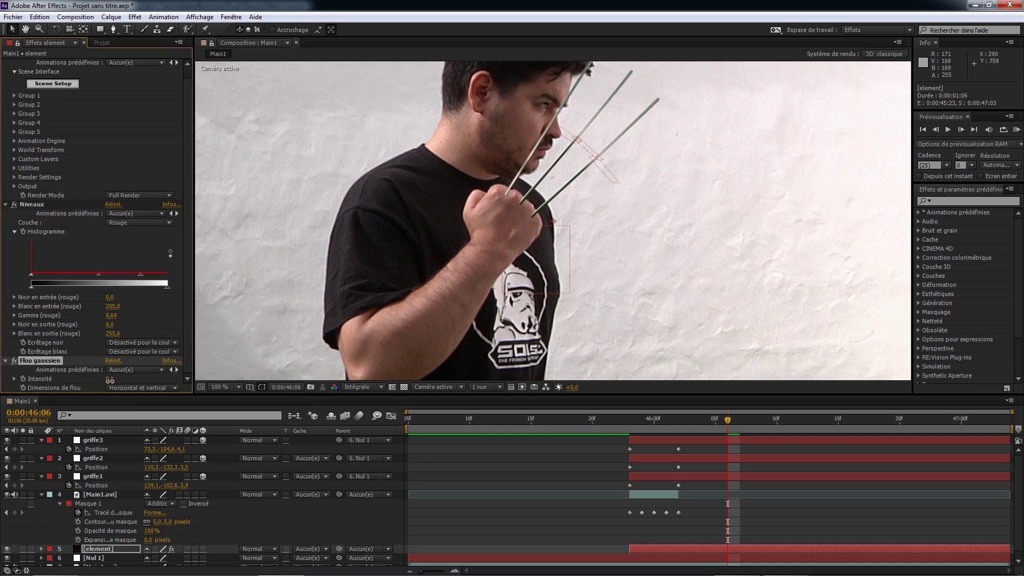
drag(111, 380, 113, 381)
click(109, 380)
text(0,5)
key(Return)
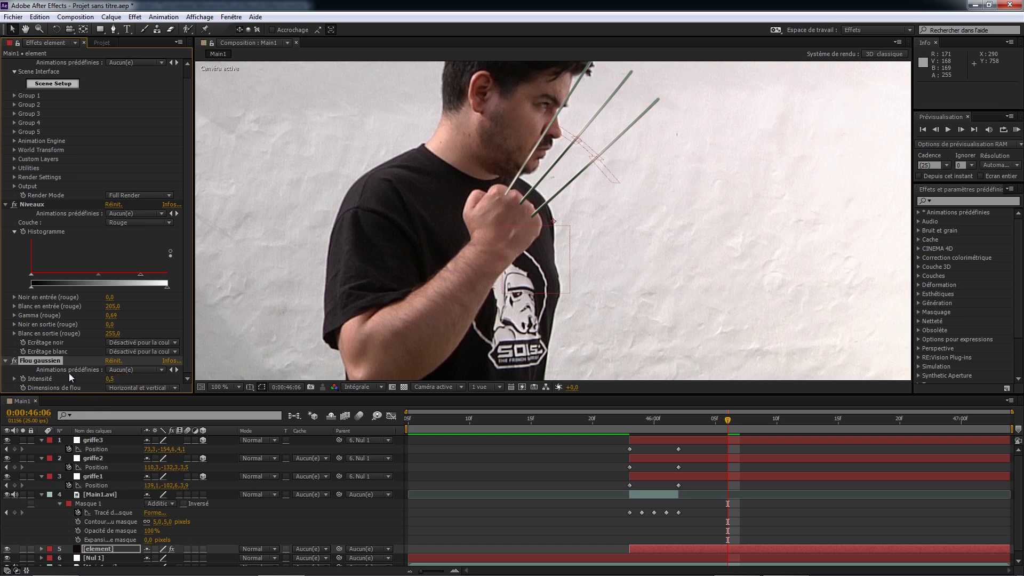
Add Correspondance du grain to the element layer with 7. Main1.avi as noise source, and centre its preview area over the fist at 924, 465.
click(135, 16)
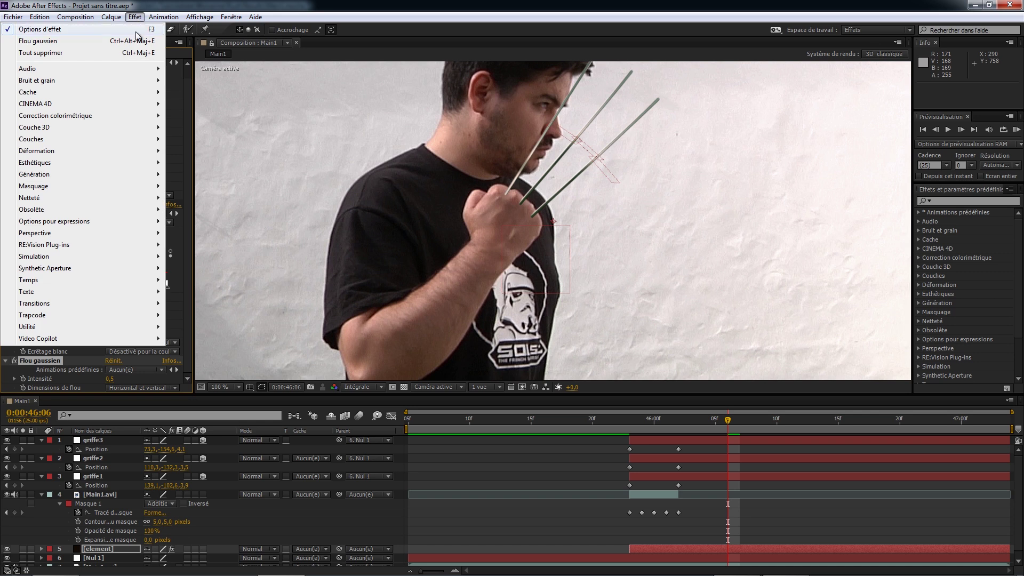
mouse_move(113, 78)
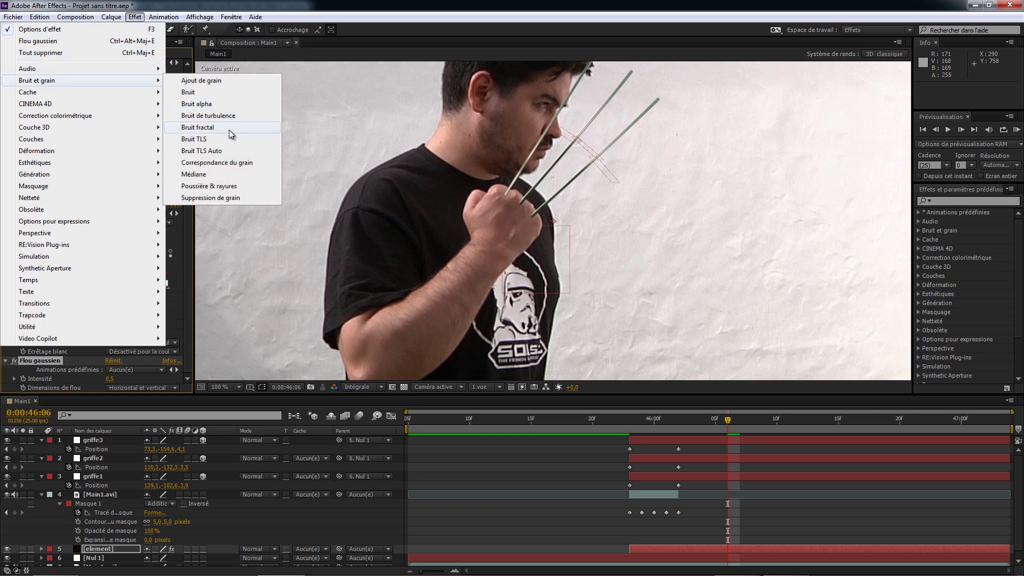
click(224, 163)
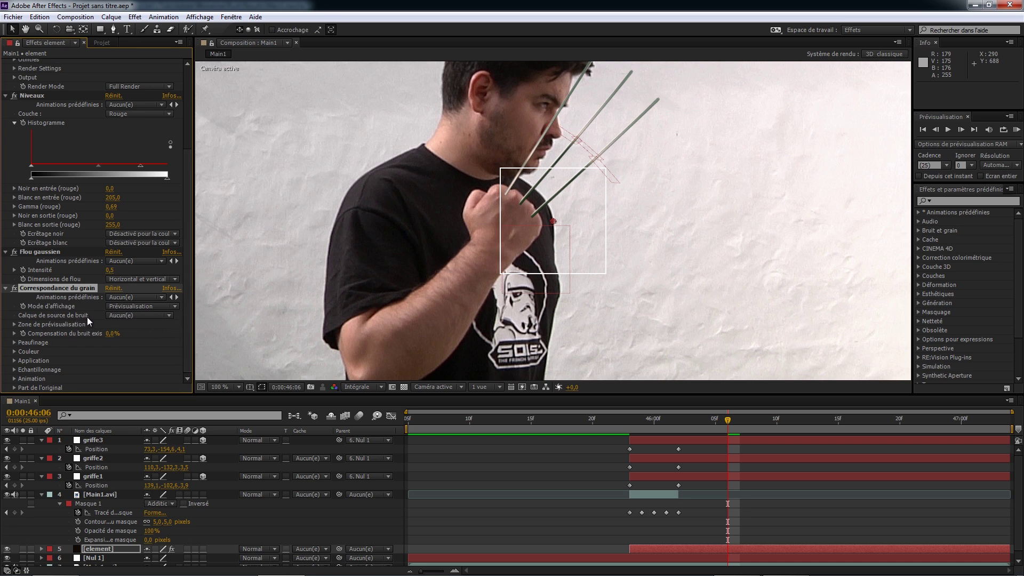
click(131, 316)
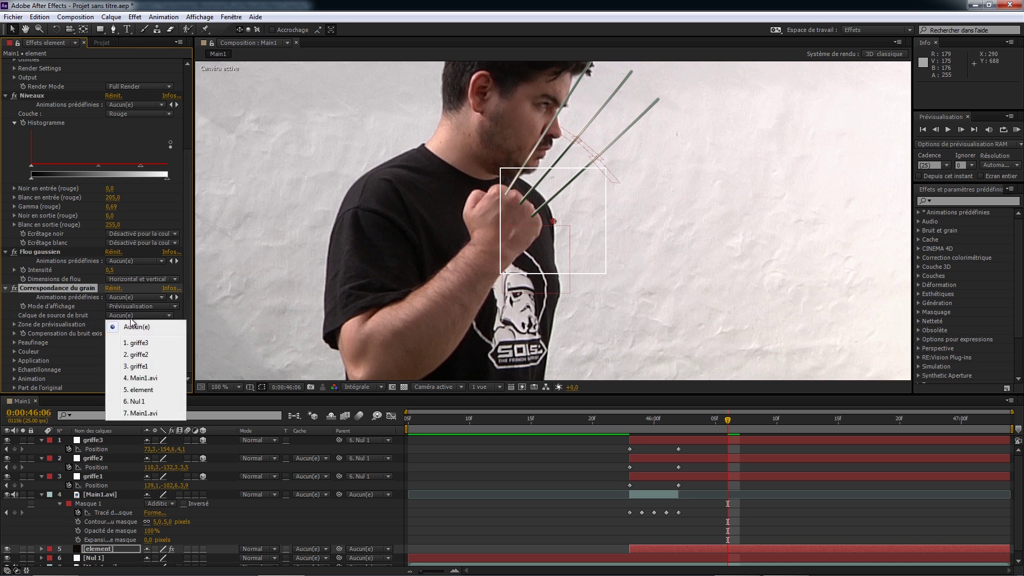
click(140, 414)
drag(553, 222, 533, 182)
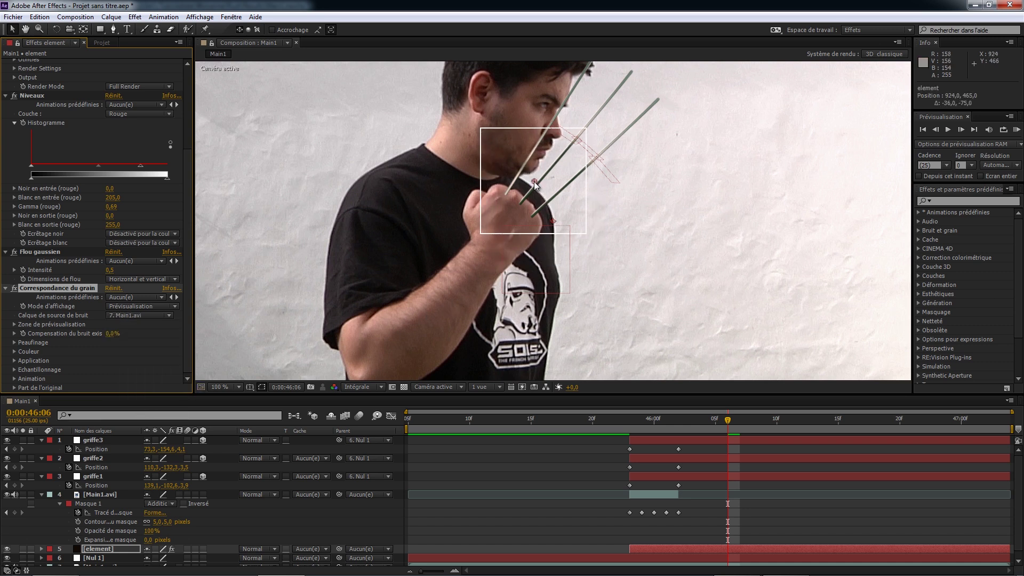
Set the Correspondance du grain display mode to Résultat final and its Peaufinage intensity to 1.
click(15, 343)
drag(113, 342, 176, 341)
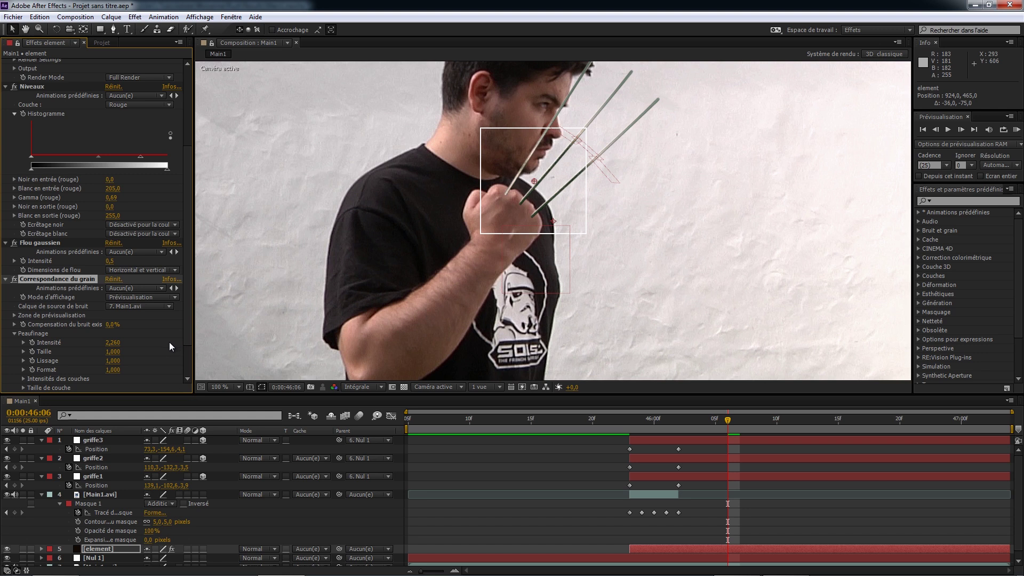
click(132, 297)
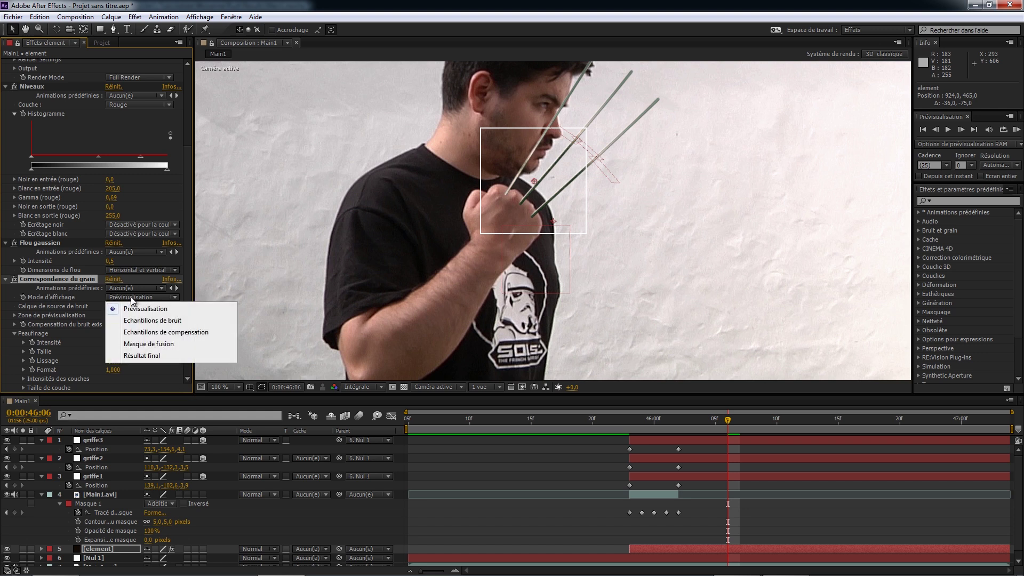
click(131, 356)
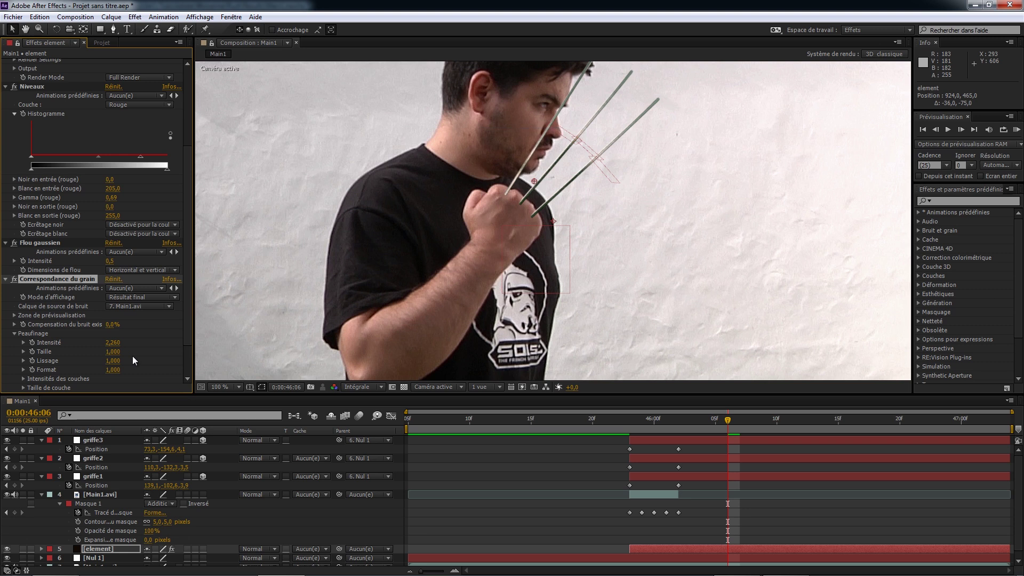
drag(115, 342, 54, 338)
click(113, 343)
text(1)
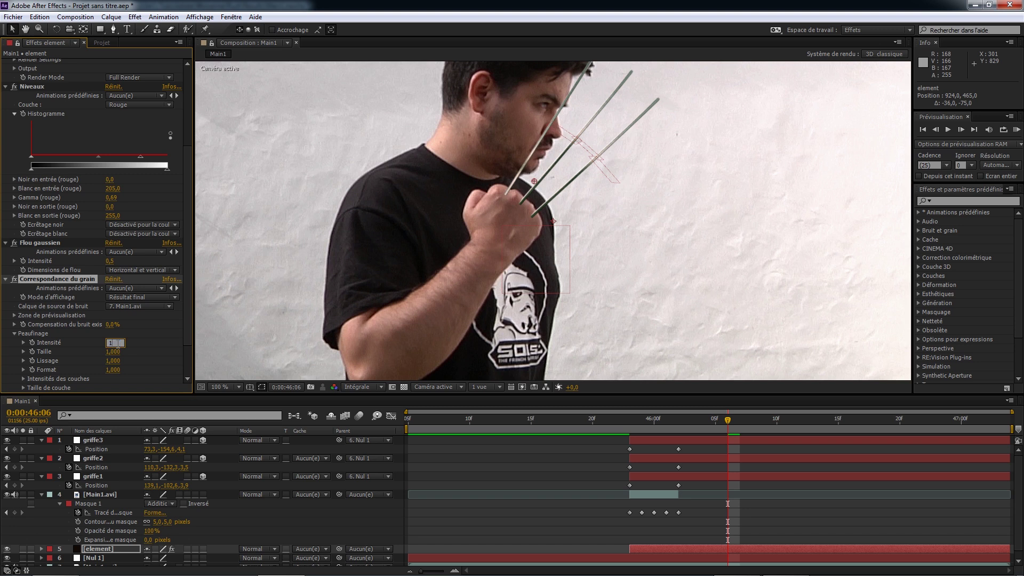
key(Return)
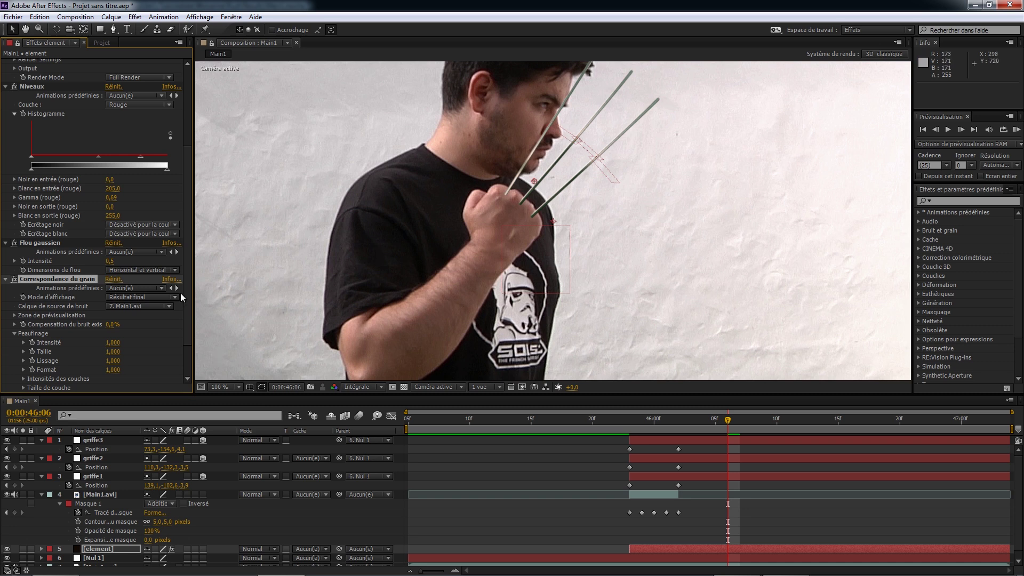
Run a RAM preview with the playhead at 0:00:45:21 to check the colour-corrected, blurred and grained blades.
drag(187, 232, 187, 267)
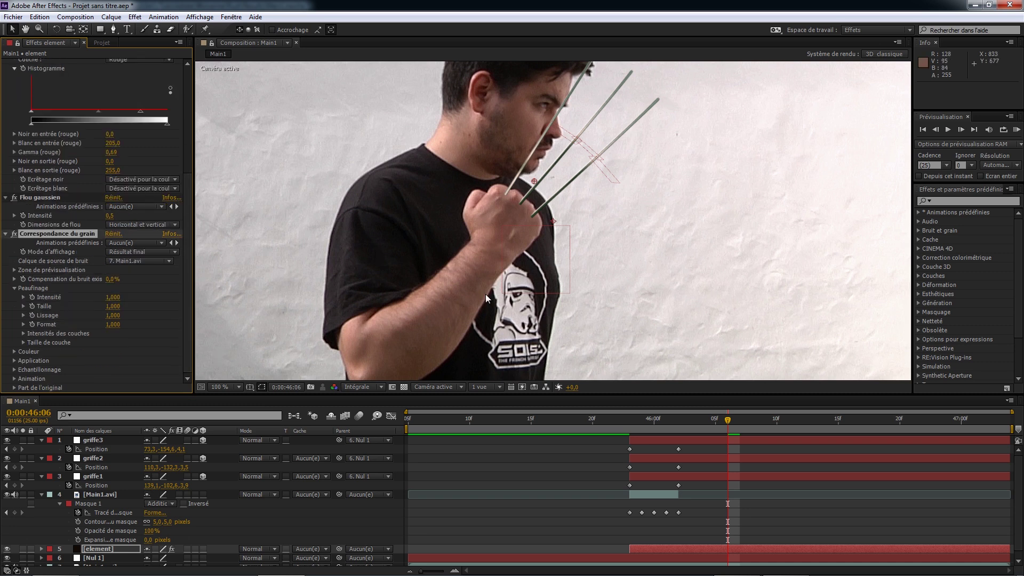
click(603, 421)
key(KP_0)
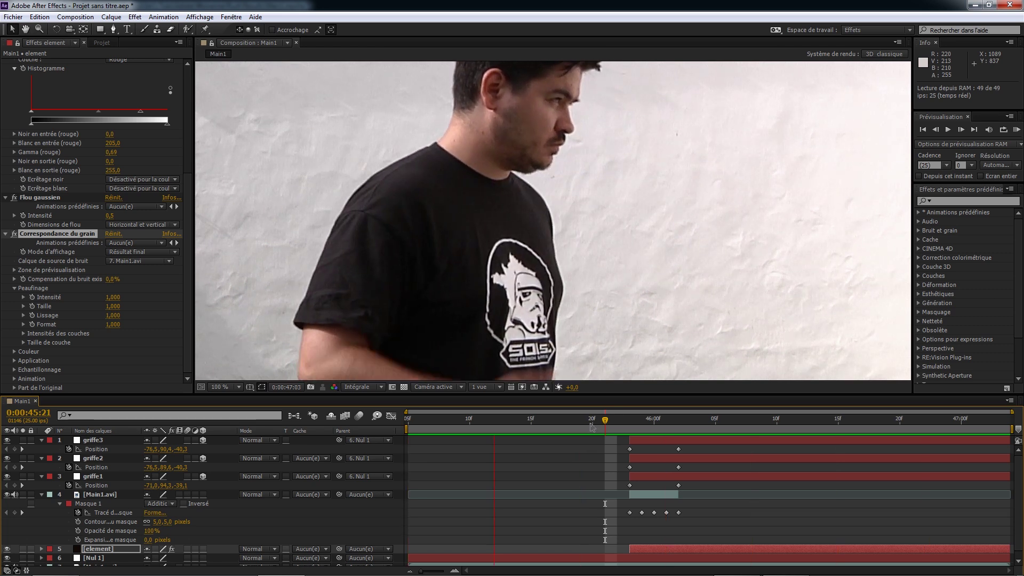
Enable motion blur for the composition and the element layer at 0:00:46:00, and preview the moving blades.
drag(591, 424, 655, 419)
click(657, 420)
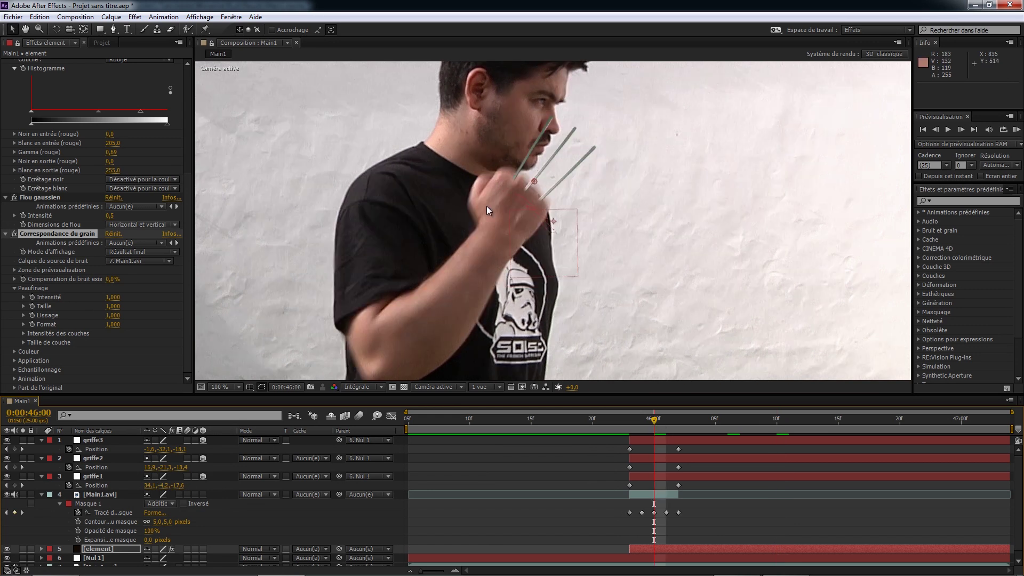
click(358, 415)
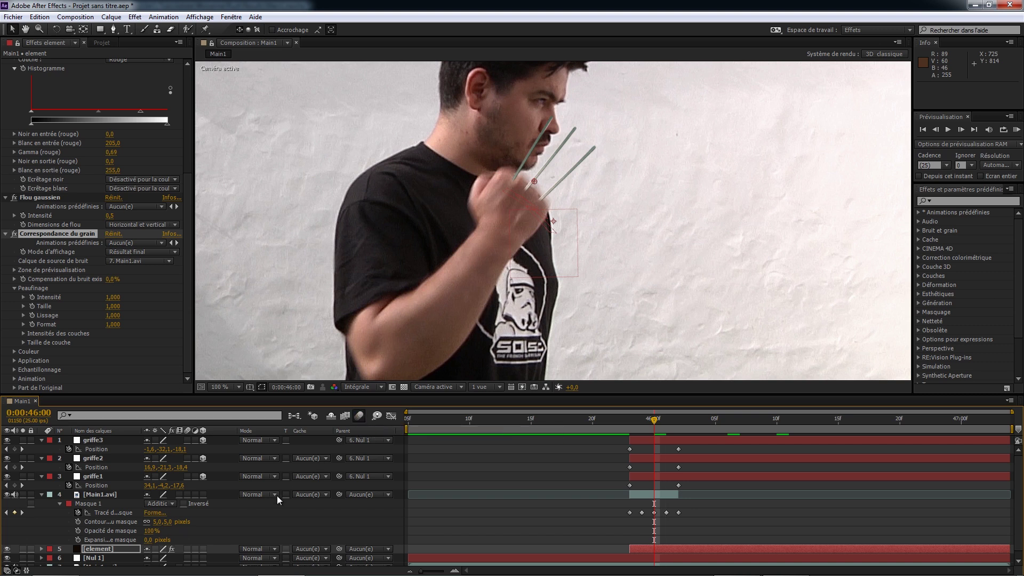
click(188, 550)
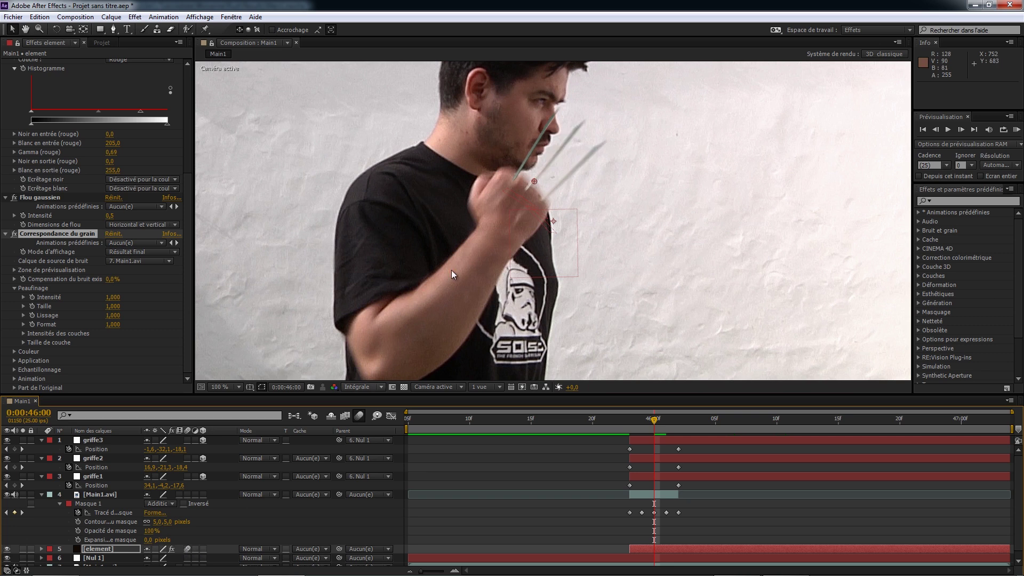
key(space)
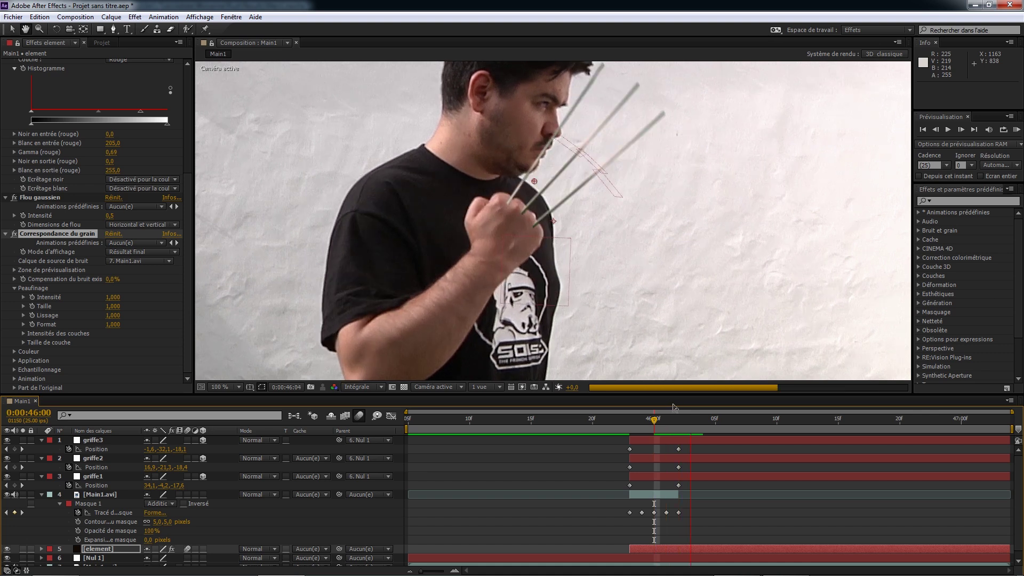
key(space)
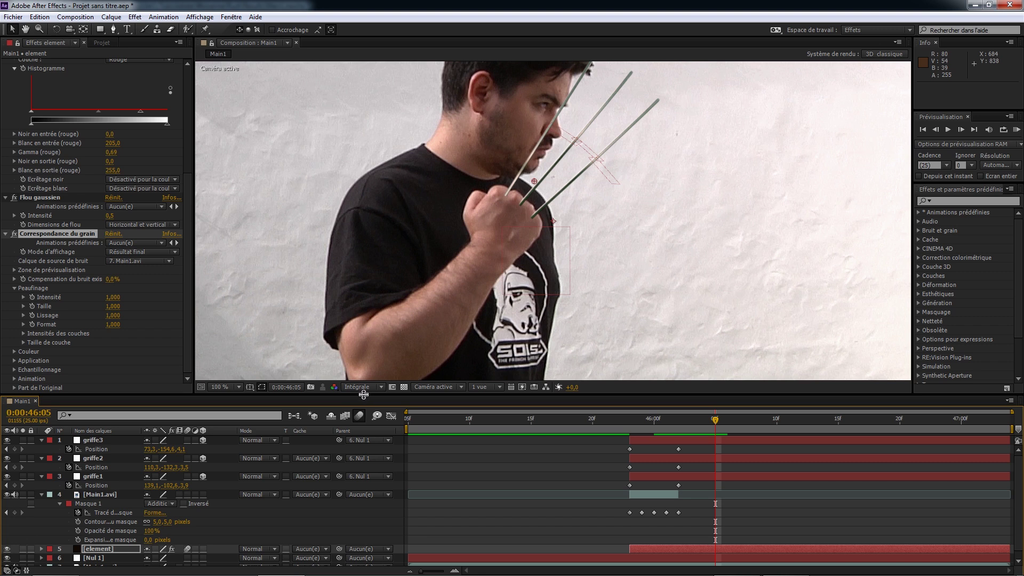
Create a very dark orange 1920 × 1080 px solid layer and rename it ombre.
click(109, 16)
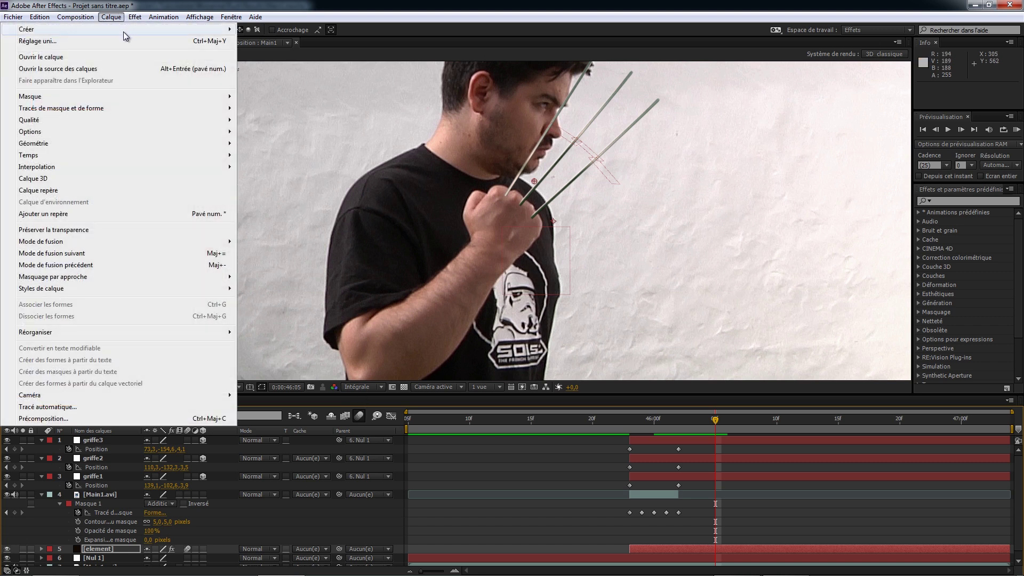
mouse_move(123, 31)
click(296, 40)
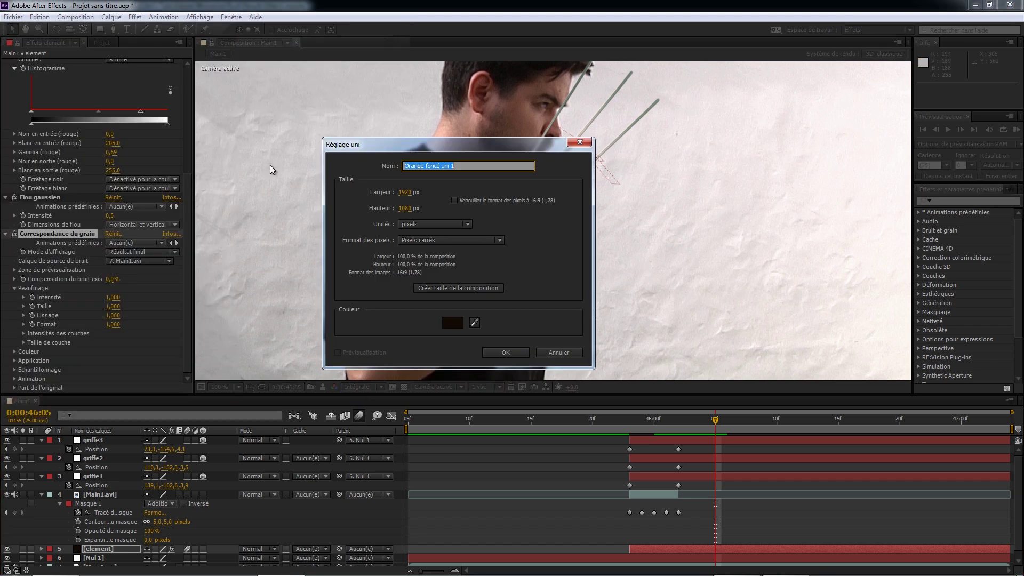
click(511, 353)
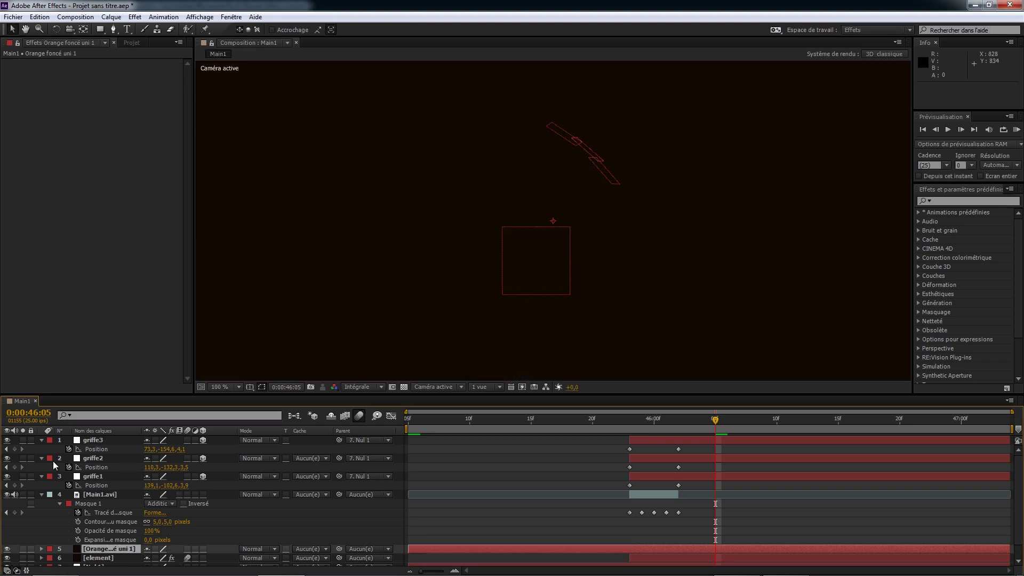
click(110, 550)
key(Return)
text(ombr)
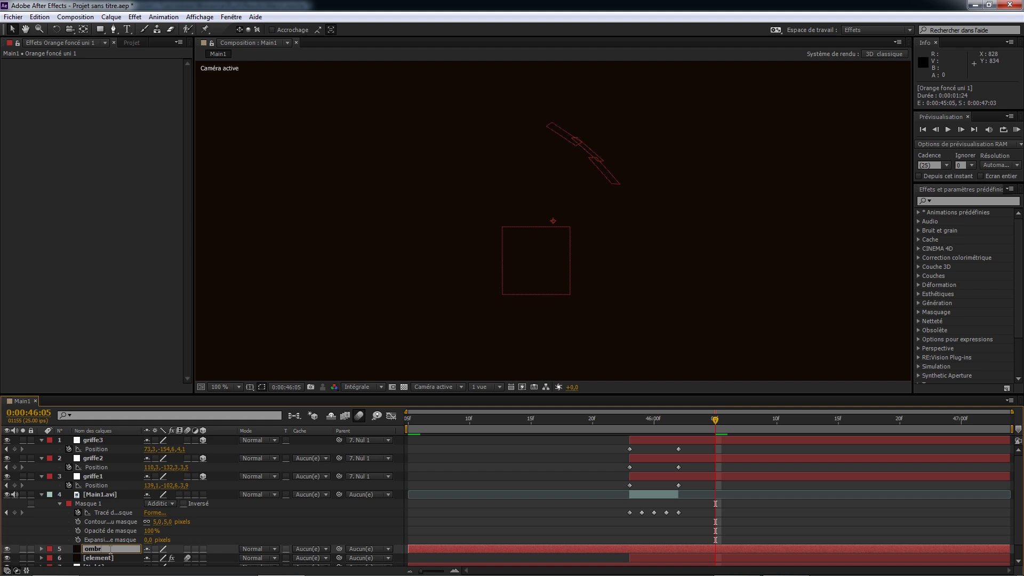
key(Return)
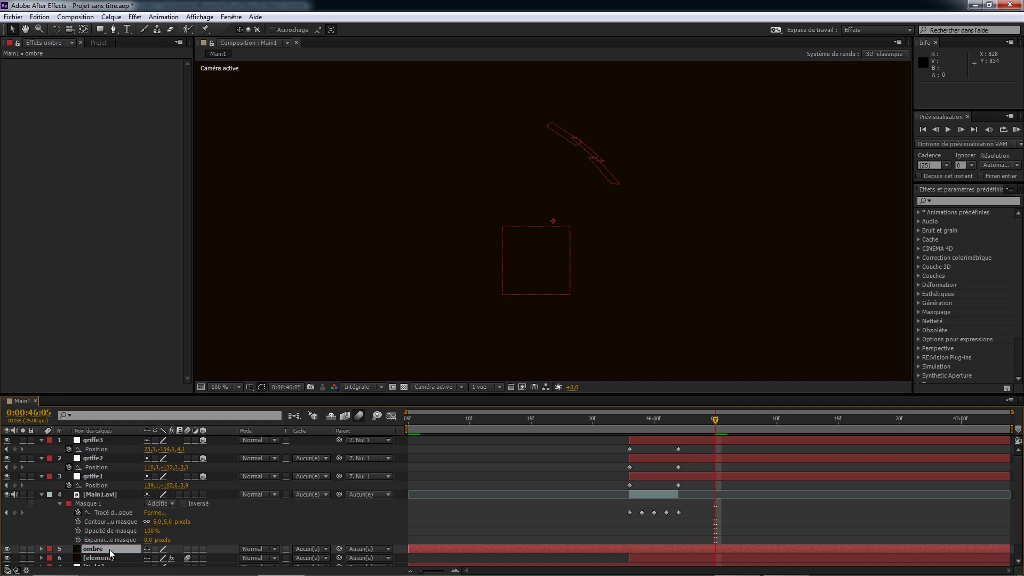
Hide the ombre layer and place it directly below the element layer in the layer stack.
click(7, 549)
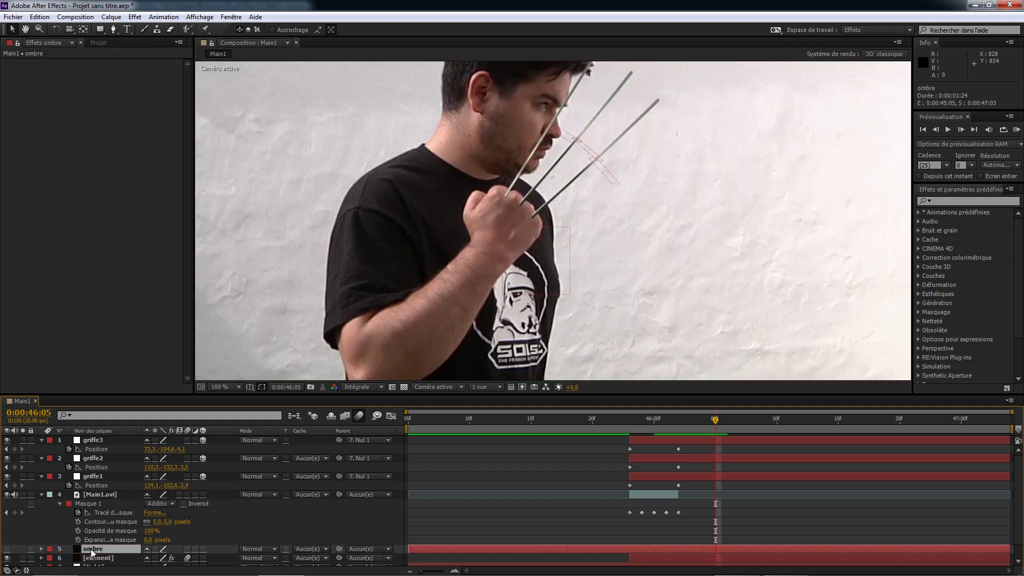
scroll(501, 149, up, 4)
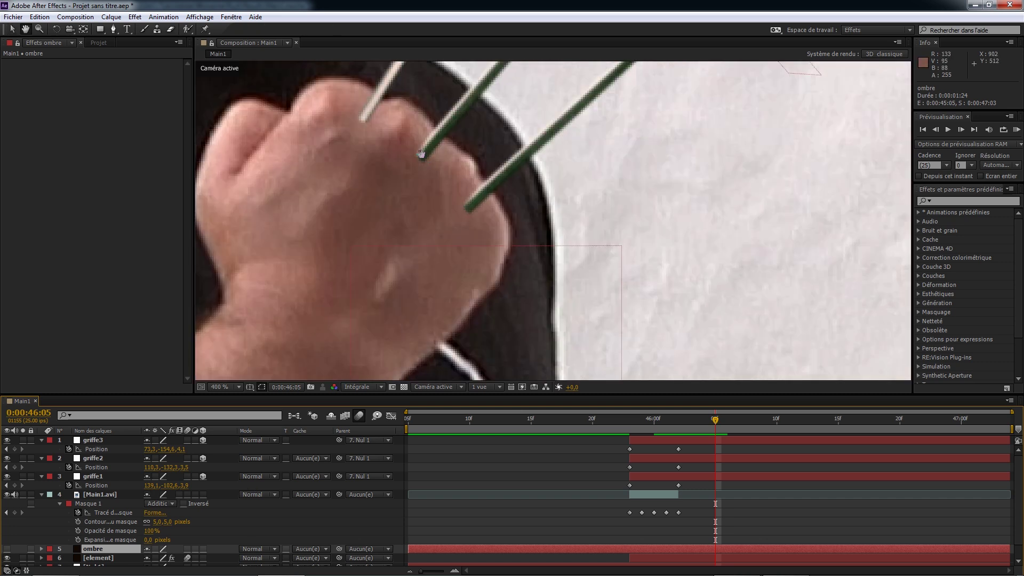
key(v)
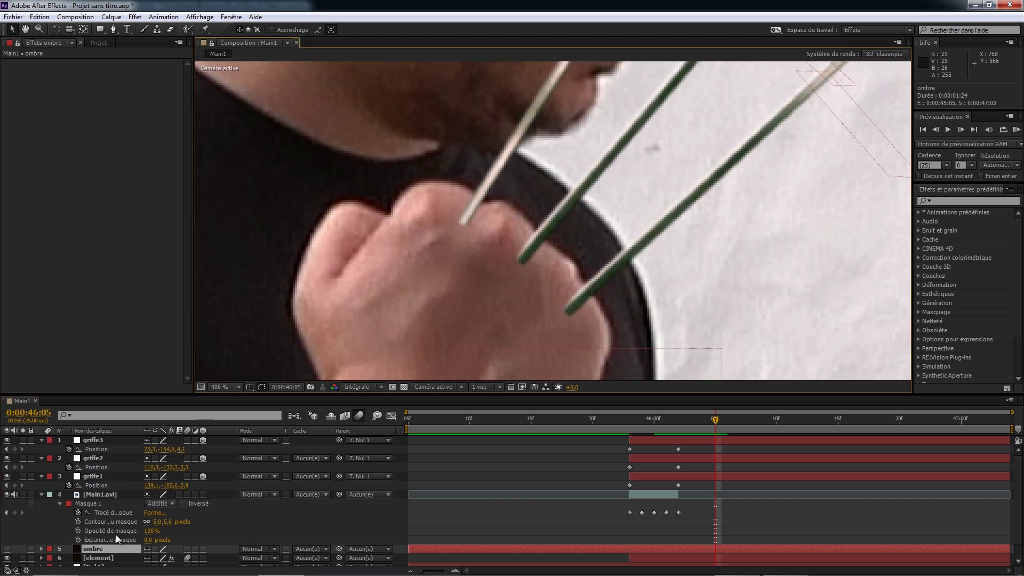
mouse_move(95, 549)
mouse_down()
mouse_move(99, 565)
mouse_move(98, 540)
mouse_up()
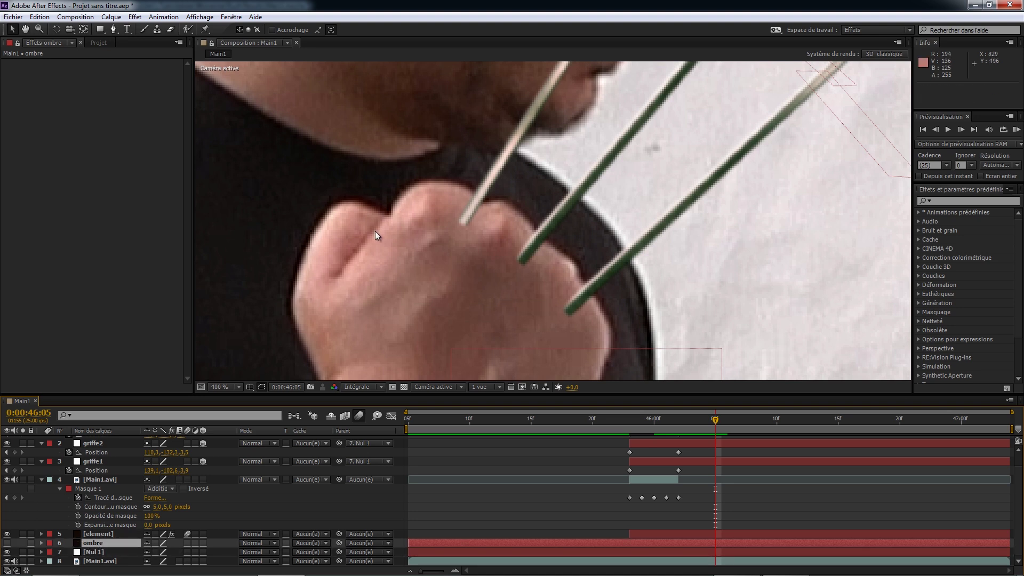
Draw a small closed Pen mask on the ombre layer around the base of the blade nearest the face.
click(114, 28)
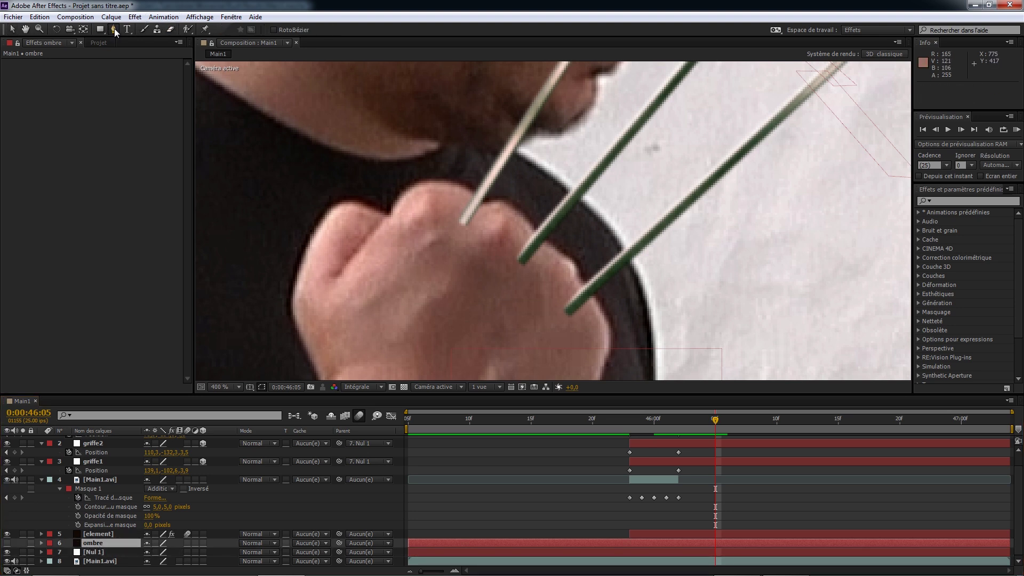
click(469, 199)
click(464, 210)
click(457, 228)
click(478, 222)
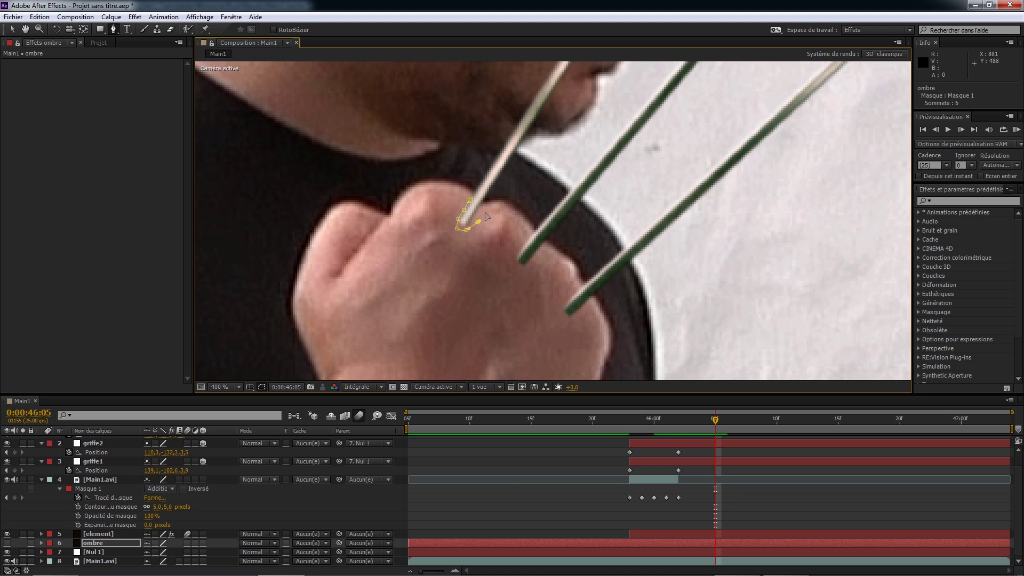
click(469, 200)
Draw closed Pen masks around the bases of the other two blades on the ombre layer, and make the layer visible again.
click(529, 235)
click(516, 257)
click(521, 268)
click(532, 269)
click(537, 266)
click(544, 243)
click(581, 287)
click(569, 297)
click(581, 287)
click(7, 543)
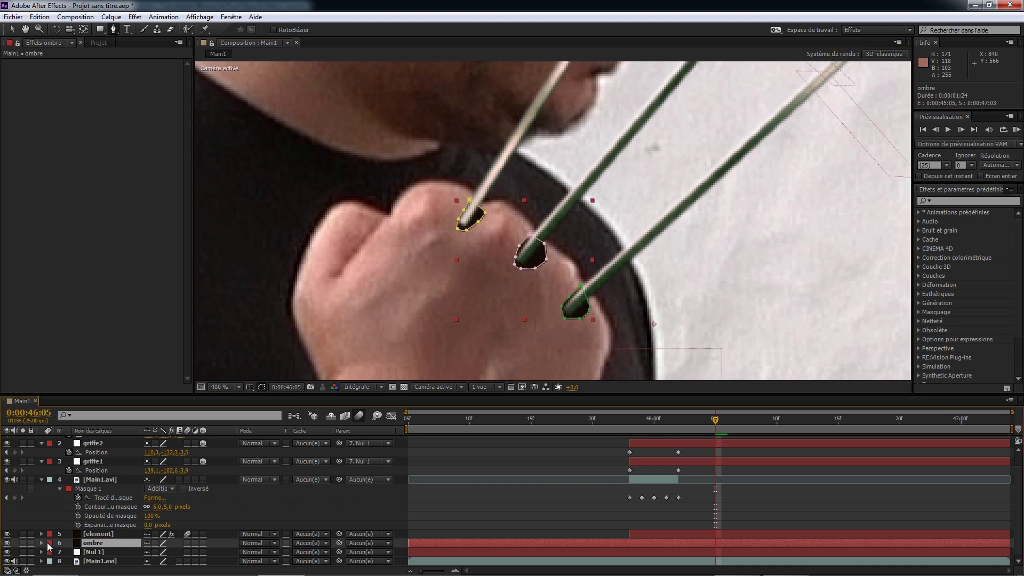
Set the ombre layer's mask feather to 3 pixels for Masque 1 and 5 pixels for Masque 2 and Masque 3.
click(42, 543)
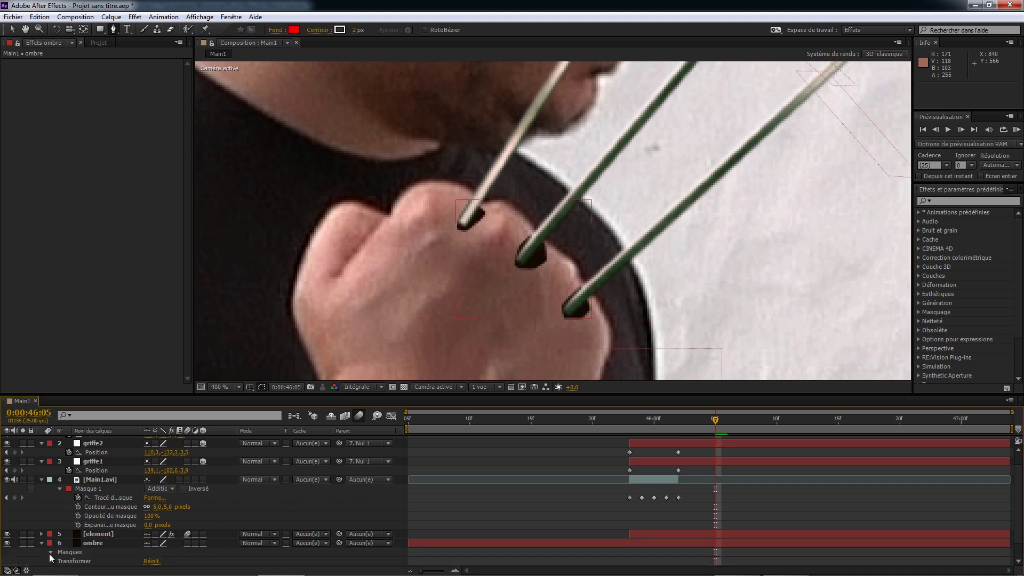
click(50, 552)
scroll(56, 546, down, 2)
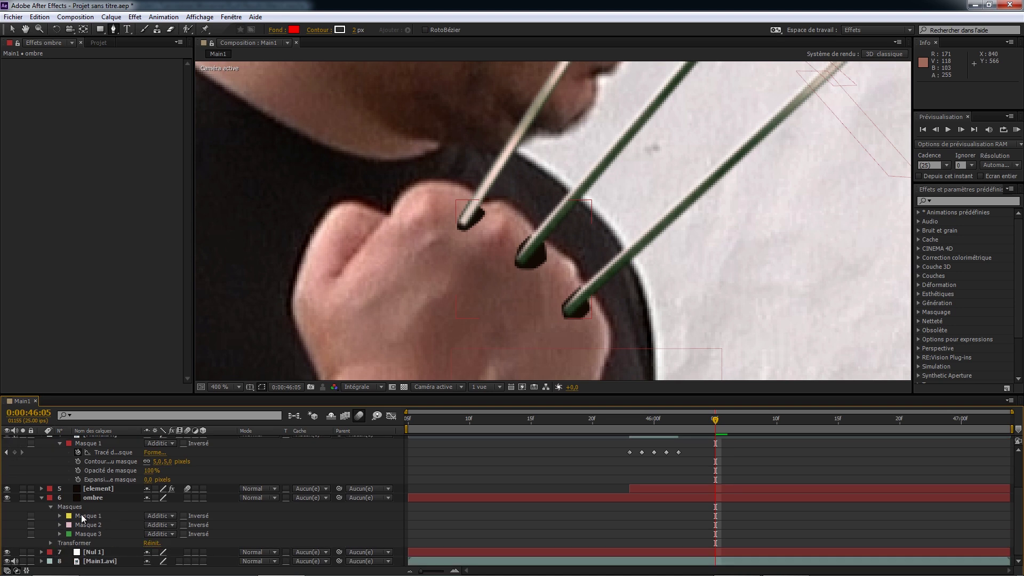
click(84, 516)
shift+click(91, 532)
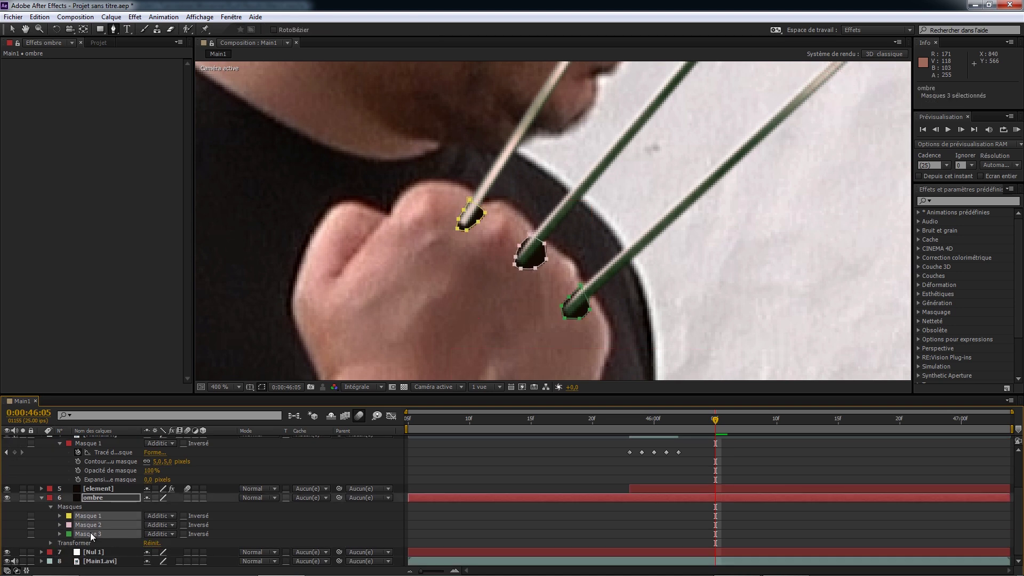
key(f)
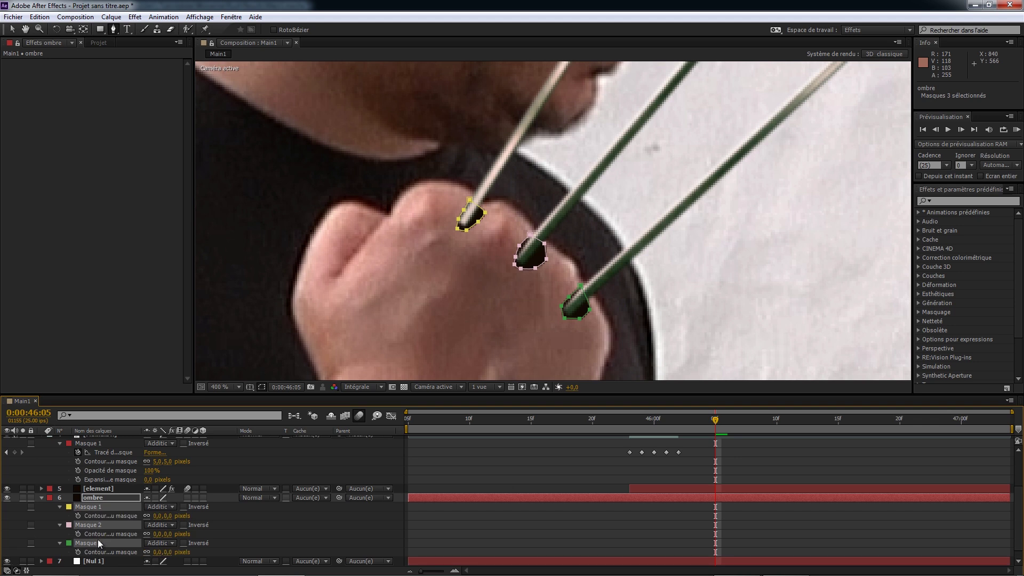
click(274, 518)
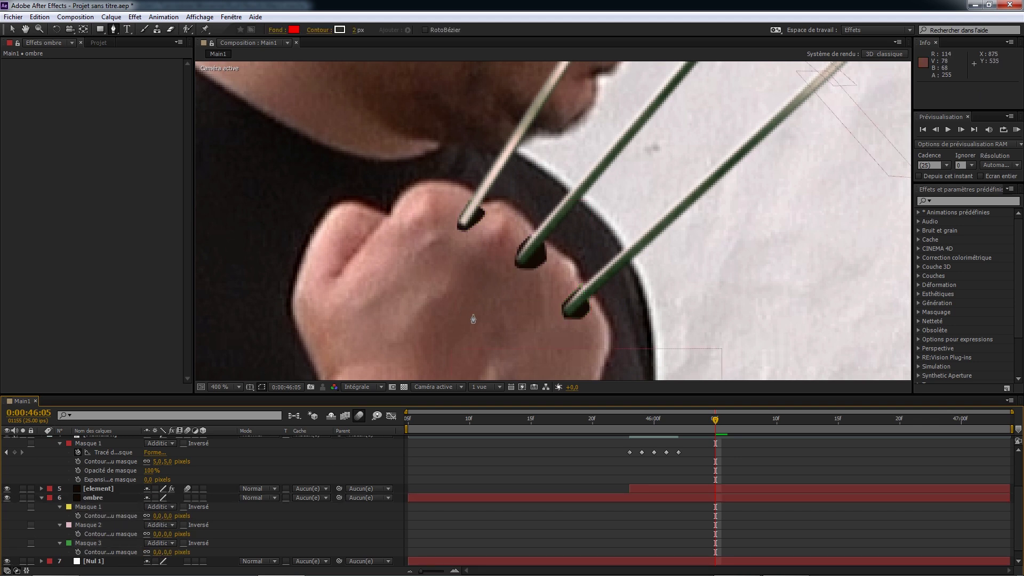
key(comma)
drag(156, 519, 159, 523)
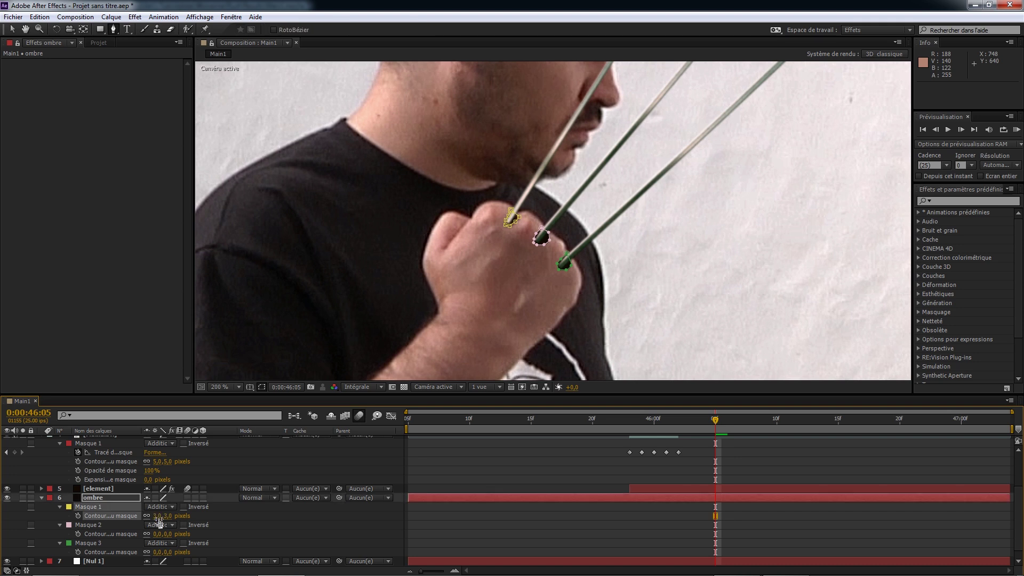
click(241, 525)
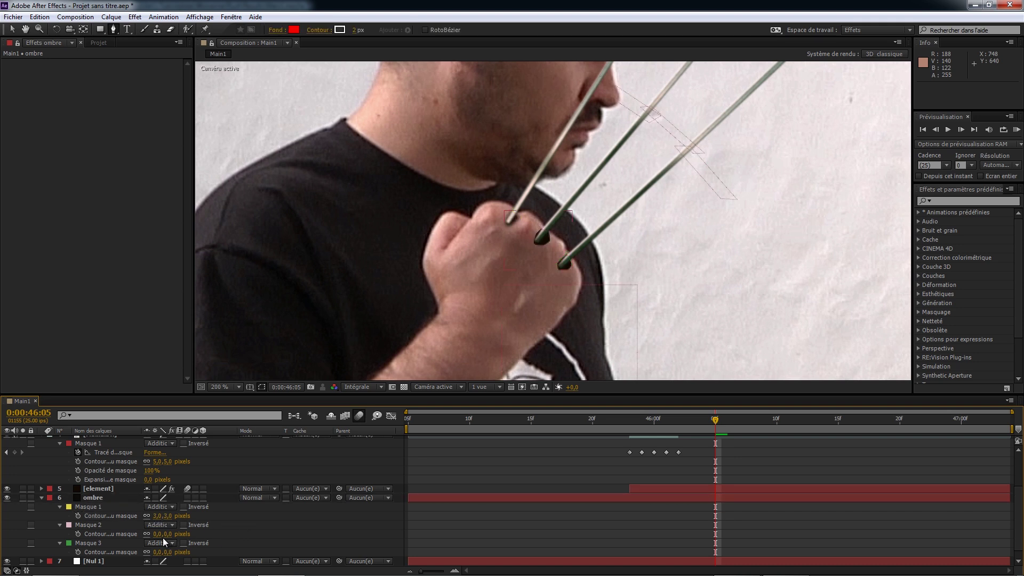
drag(158, 534, 162, 553)
click(243, 530)
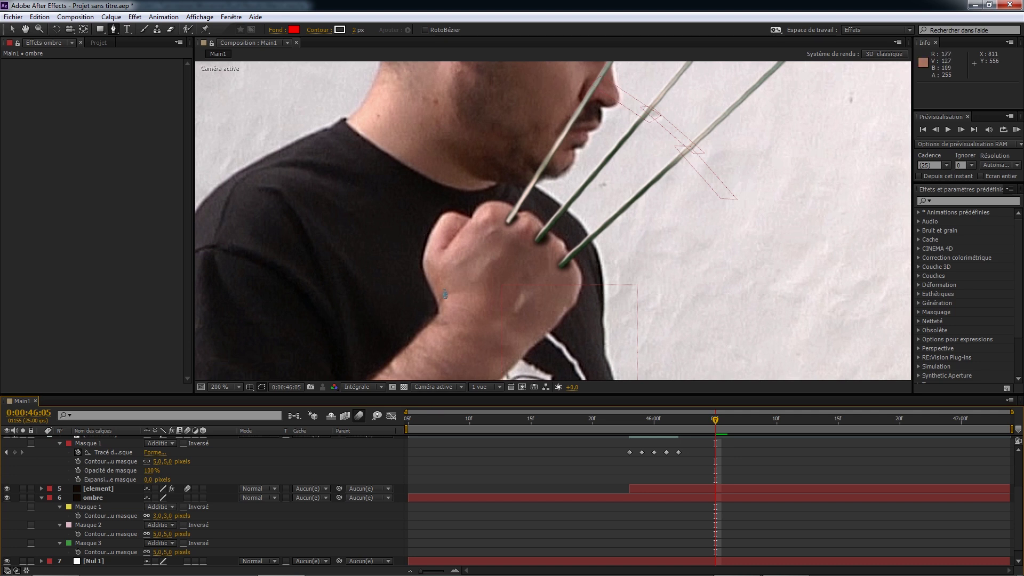
Reduce the ombre layer's opacity to 72%.
key(comma)
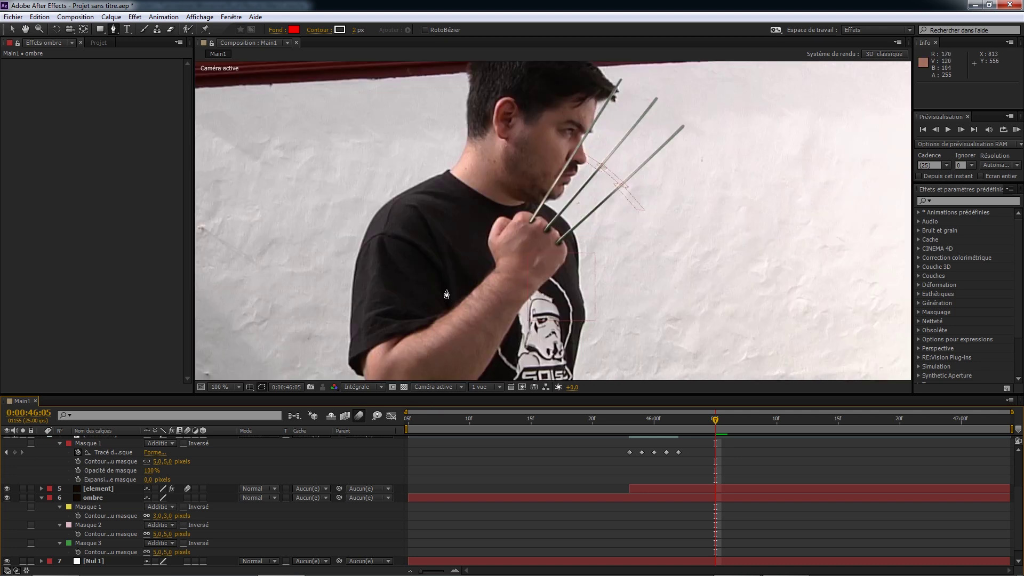
click(110, 498)
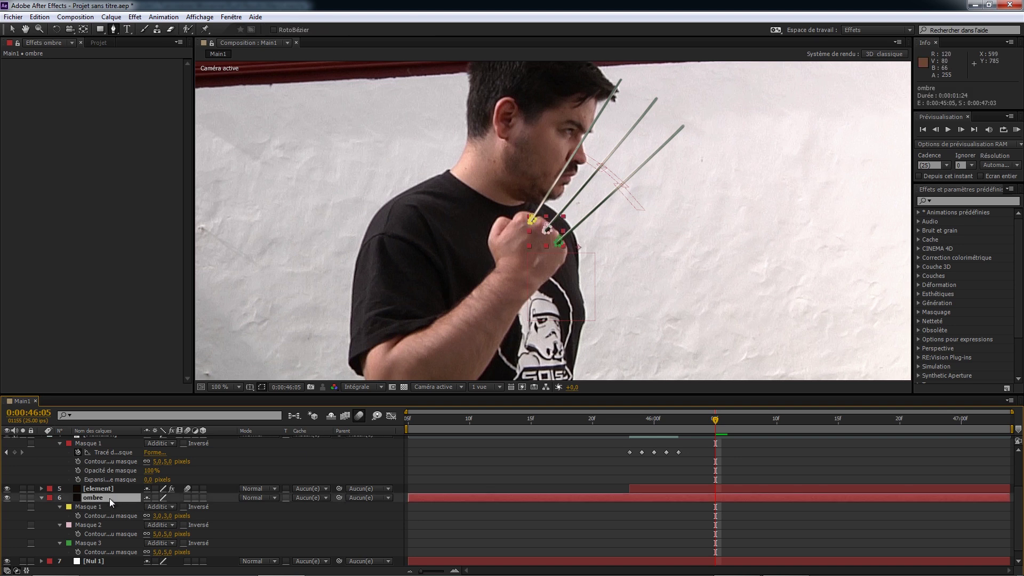
key(t)
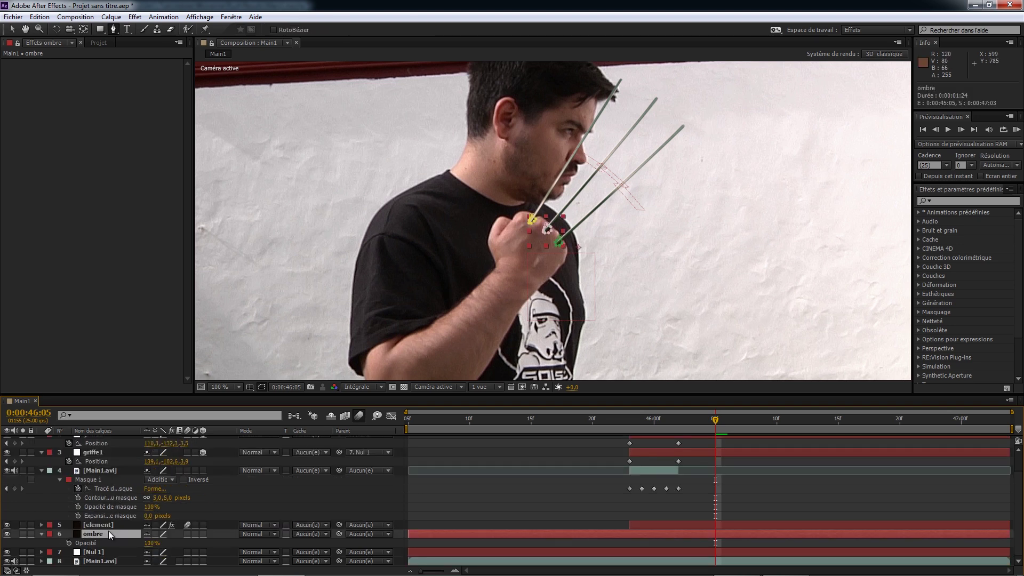
drag(149, 544, 135, 543)
click(182, 543)
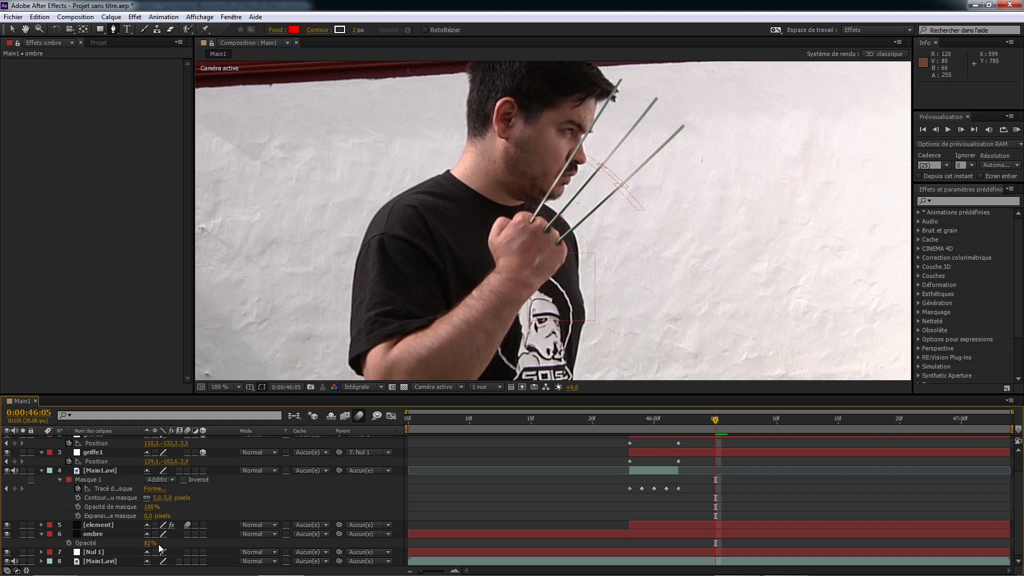
drag(145, 543, 142, 543)
click(188, 541)
Parent the ombre layer to Nul 1 so the shadows follow the tracked fist.
click(112, 536)
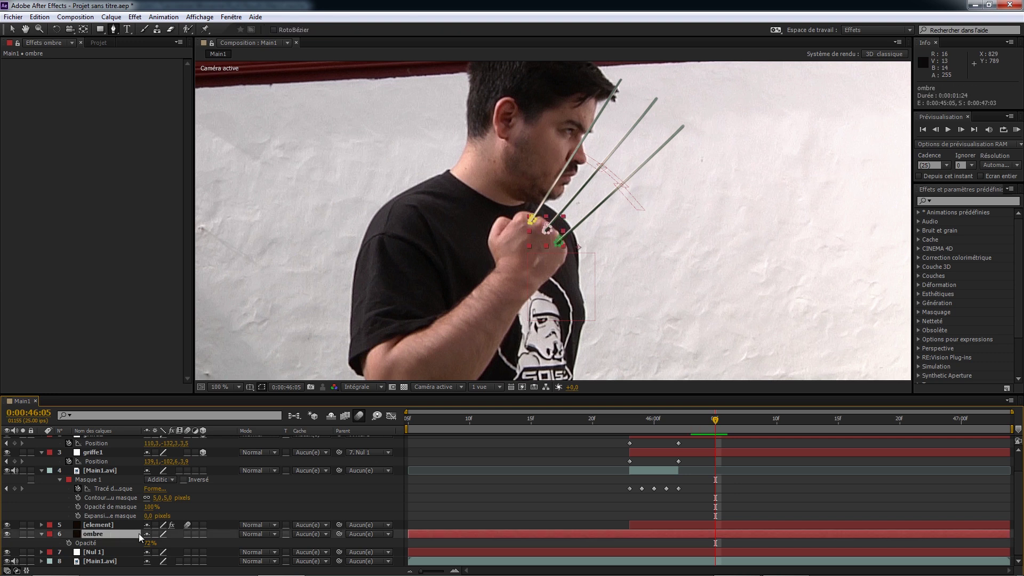
drag(339, 534, 91, 553)
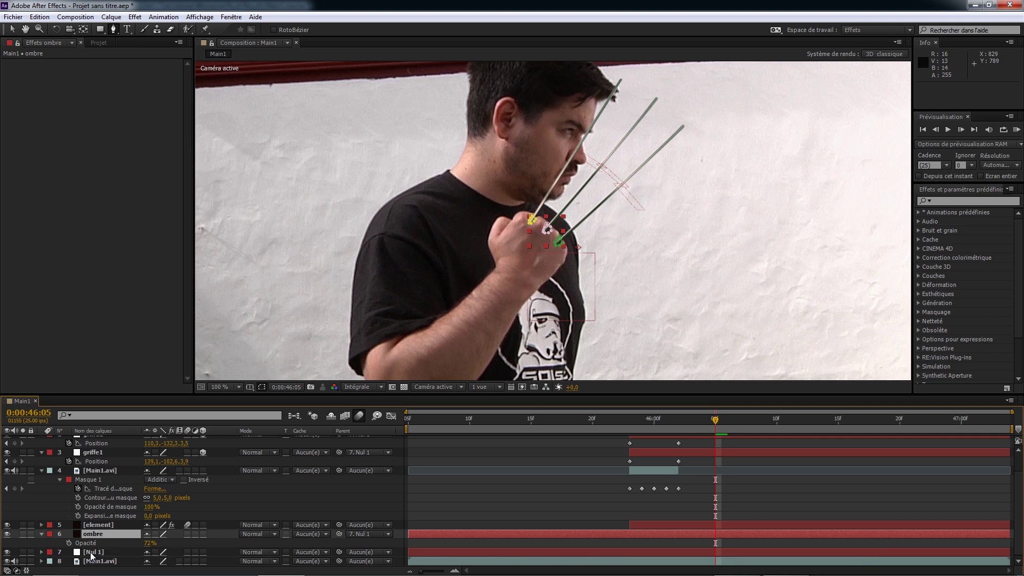
click(518, 500)
Preview the tracked shadows from 0:00:45:23 and return the playhead to that frame.
click(630, 425)
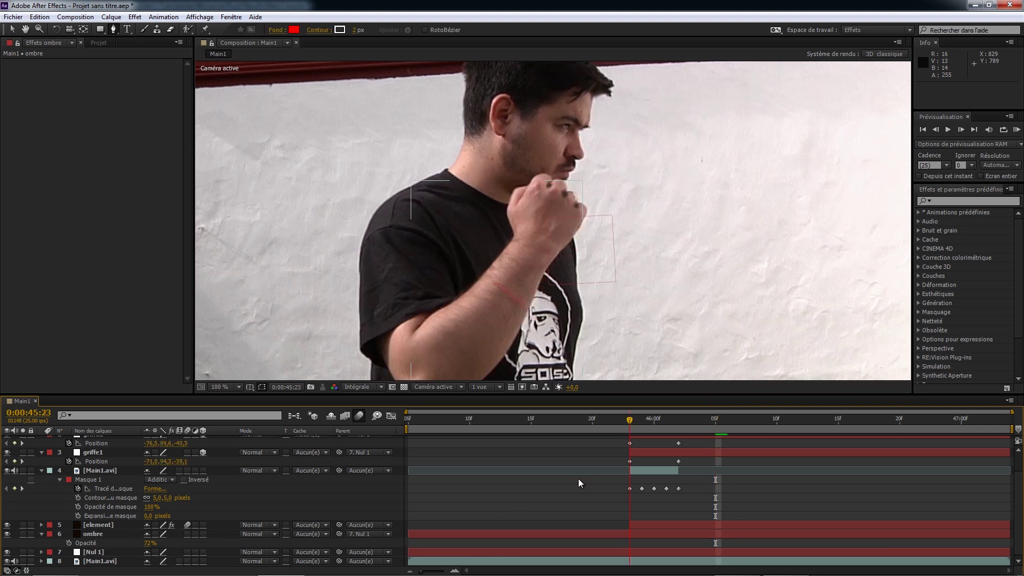
key(space)
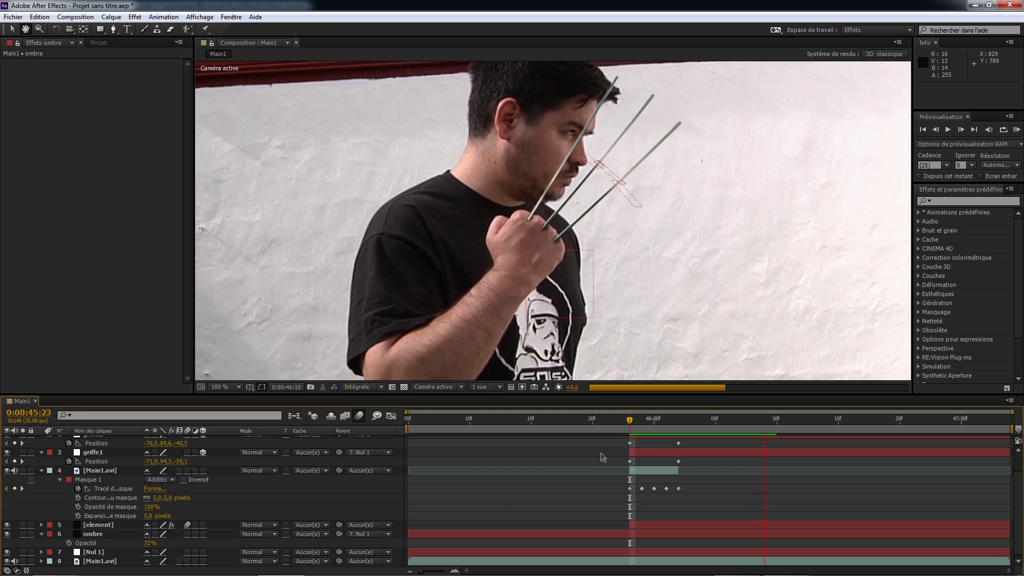
key(space)
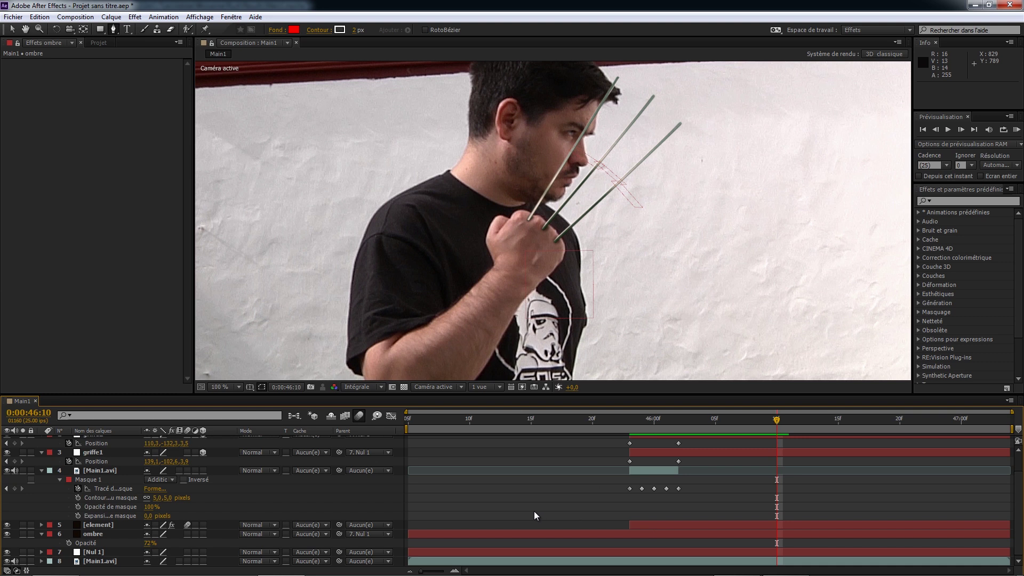
click(632, 421)
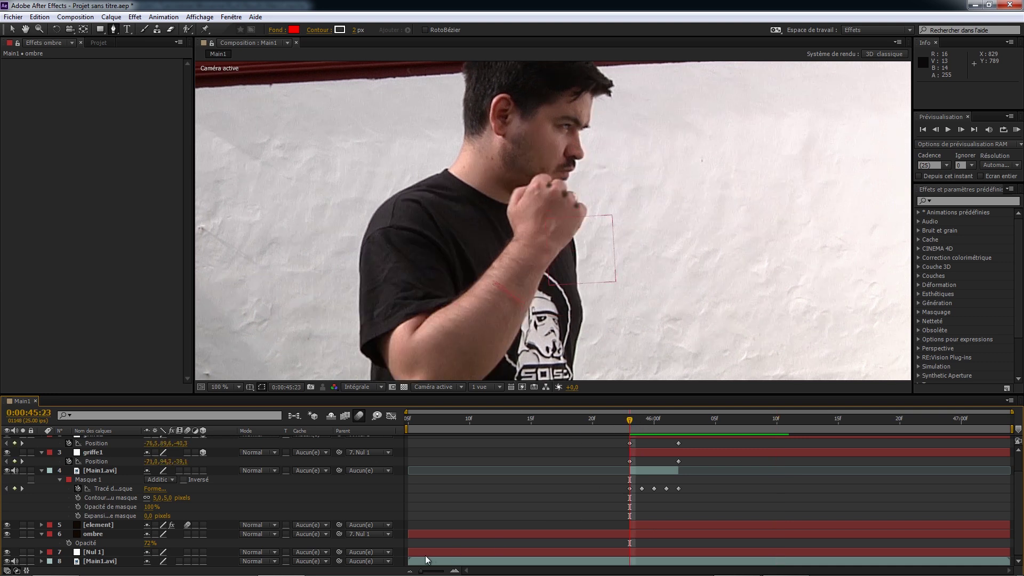
Trim the start of the ombre layer to 0:00:46:00 and play the result.
drag(407, 532, 651, 529)
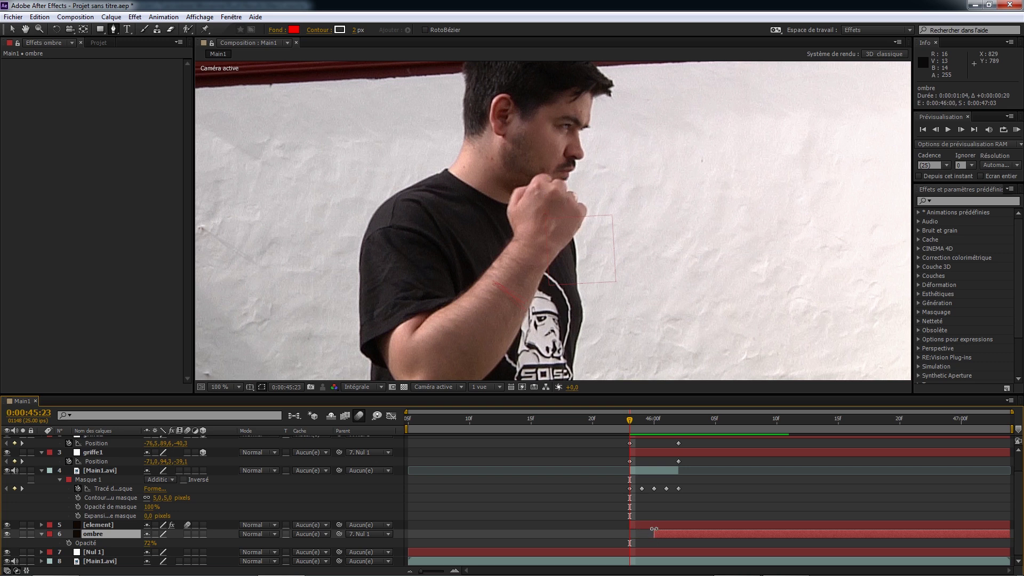
key(space)
key(space)
Preview the claw animation from 0:00:45:23 to check when the shadows appear.
click(609, 551)
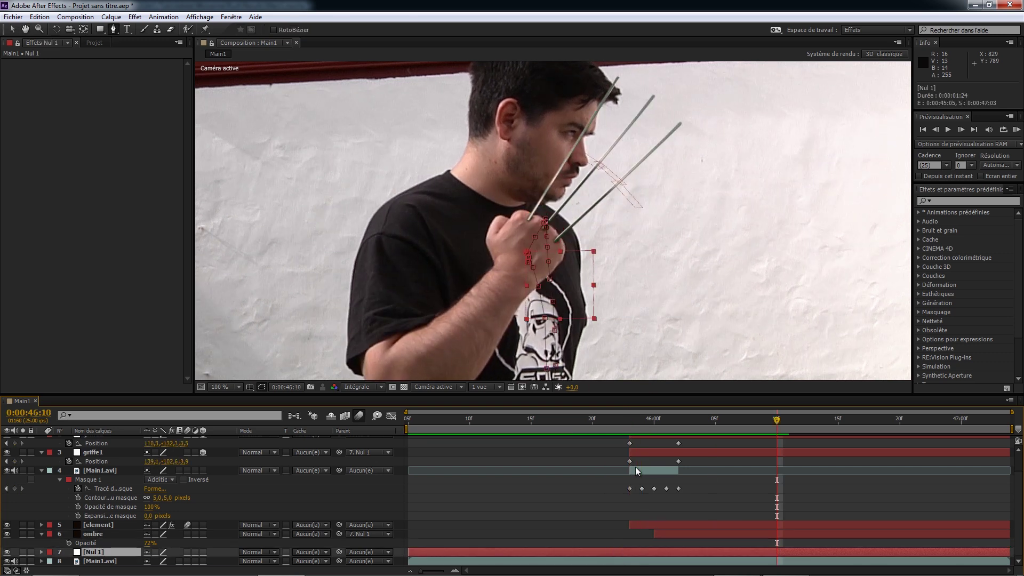
click(631, 417)
key(space)
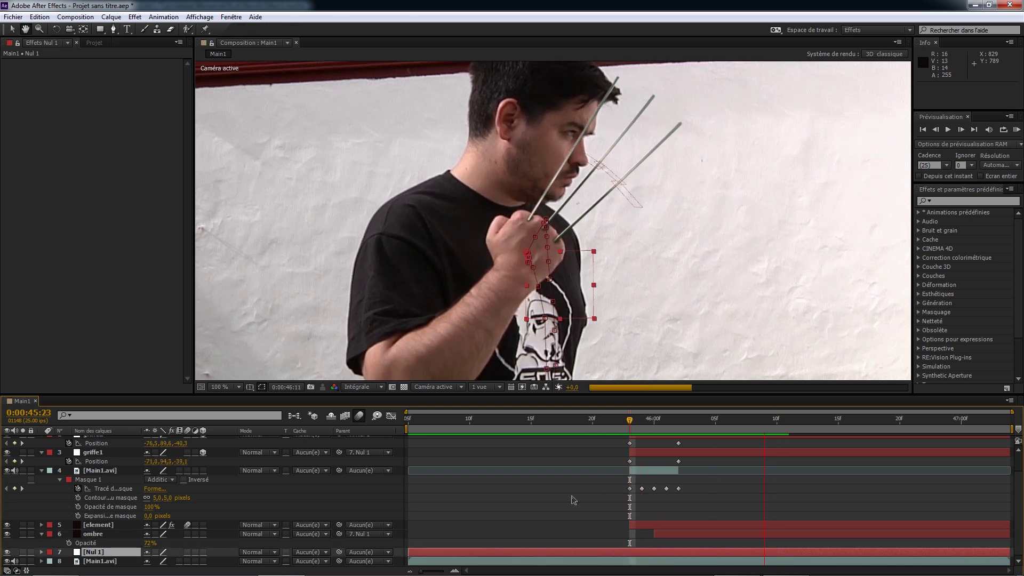
key(space)
key(KP_0)
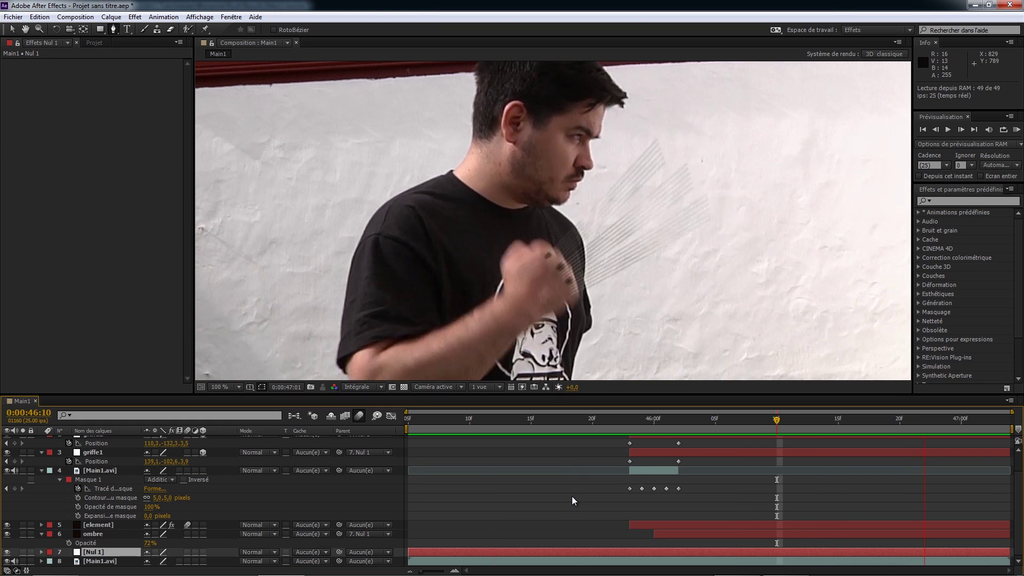
key(space)
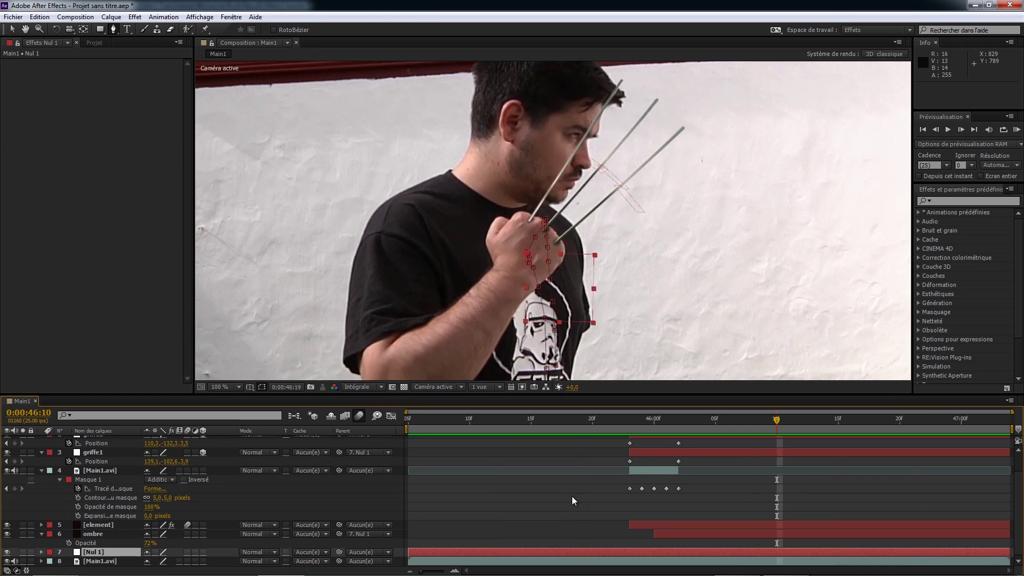
Examine the blades and knuckle shadows frame by frame between 0:00:46:00 and 0:00:46:22, ending on 0:00:46:22.
drag(664, 410, 690, 422)
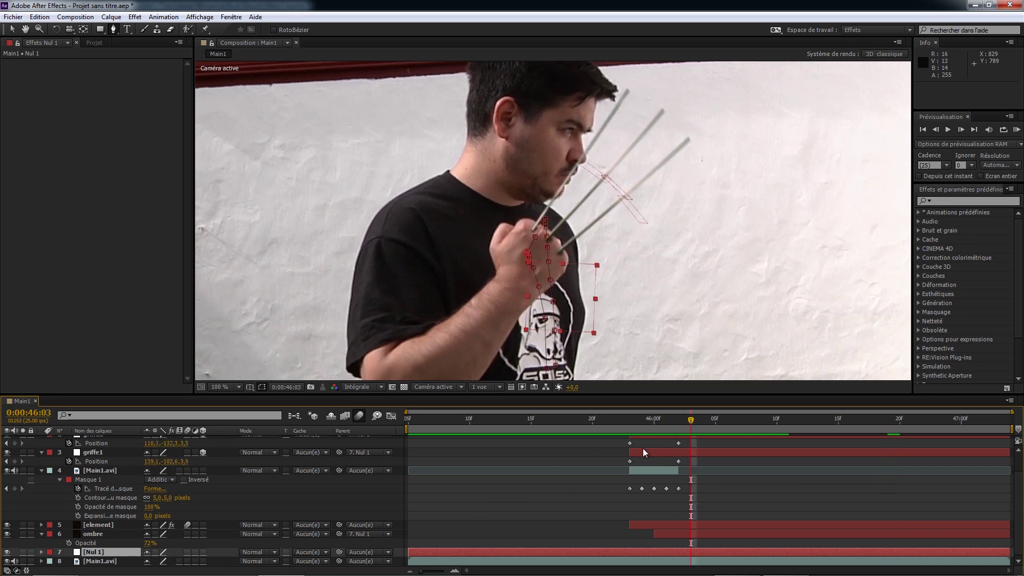
click(573, 470)
click(658, 421)
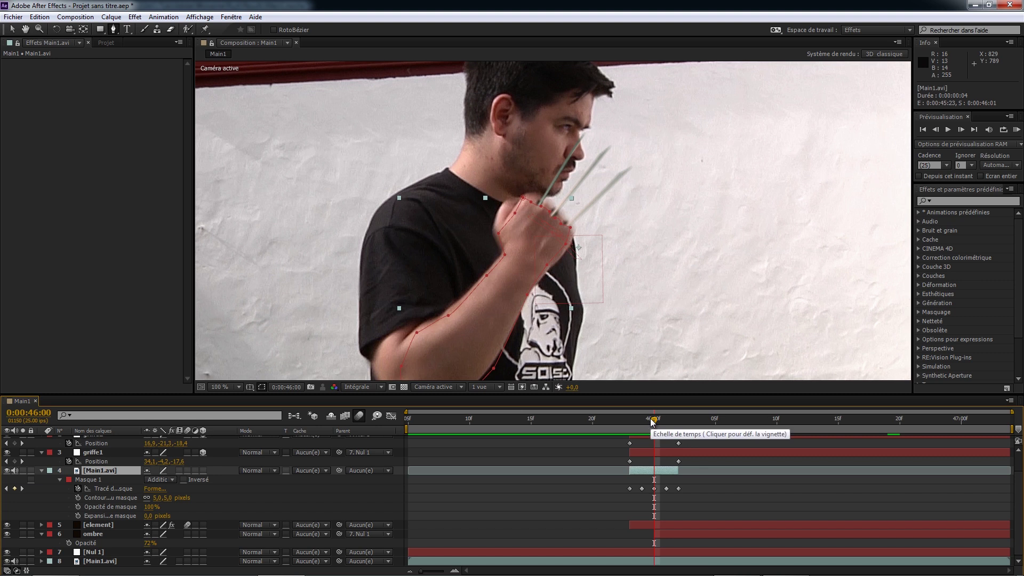
click(603, 491)
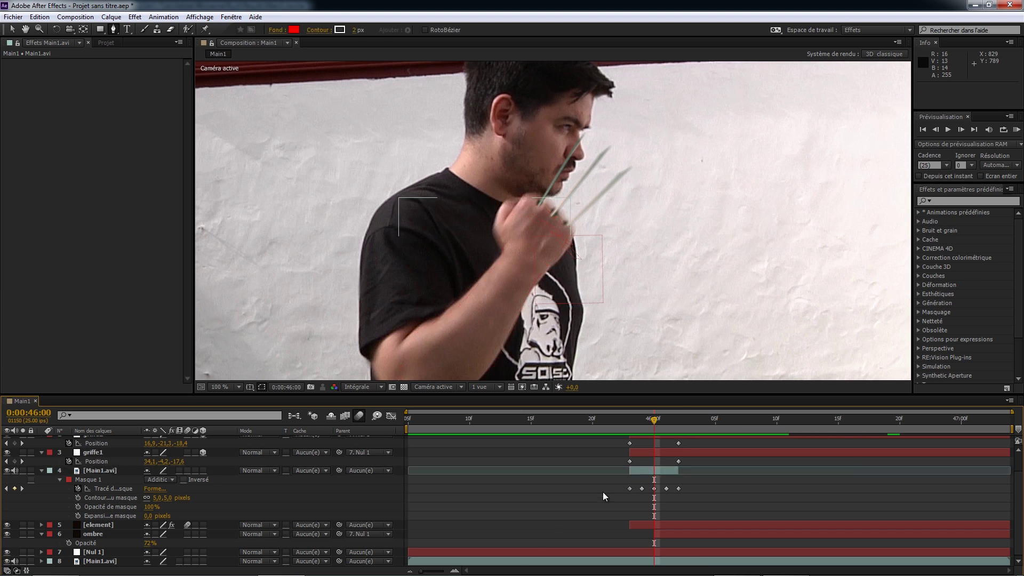
drag(655, 419, 916, 415)
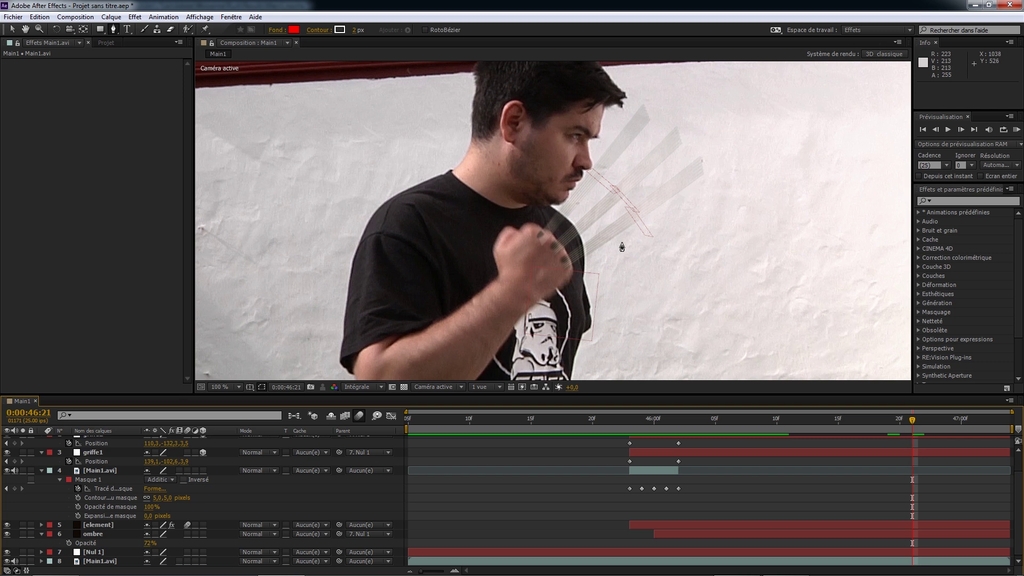
click(927, 418)
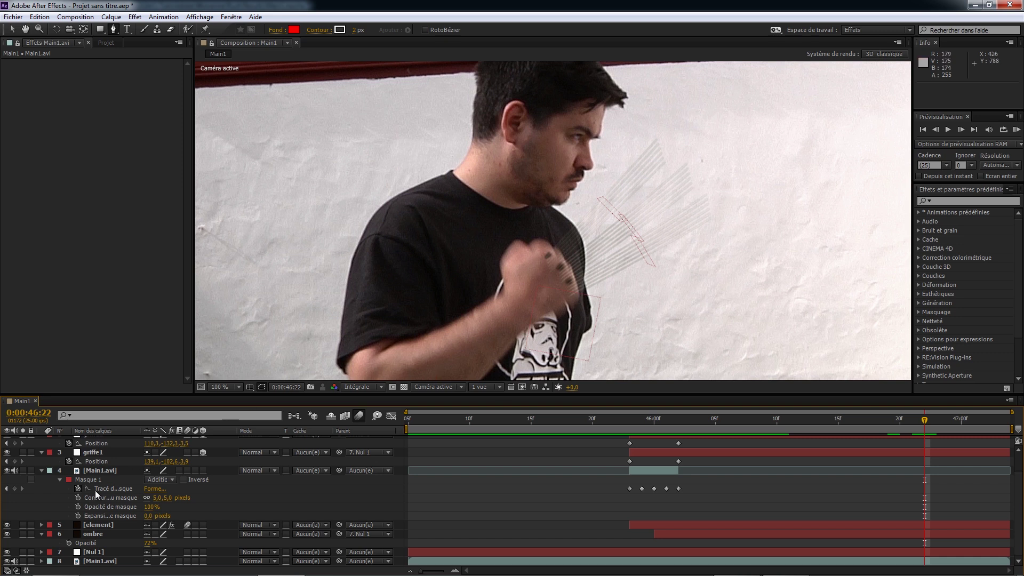
Set the Element effect's Motion Blur Samples to 18 on the element layer to smooth the blade streaks.
click(101, 526)
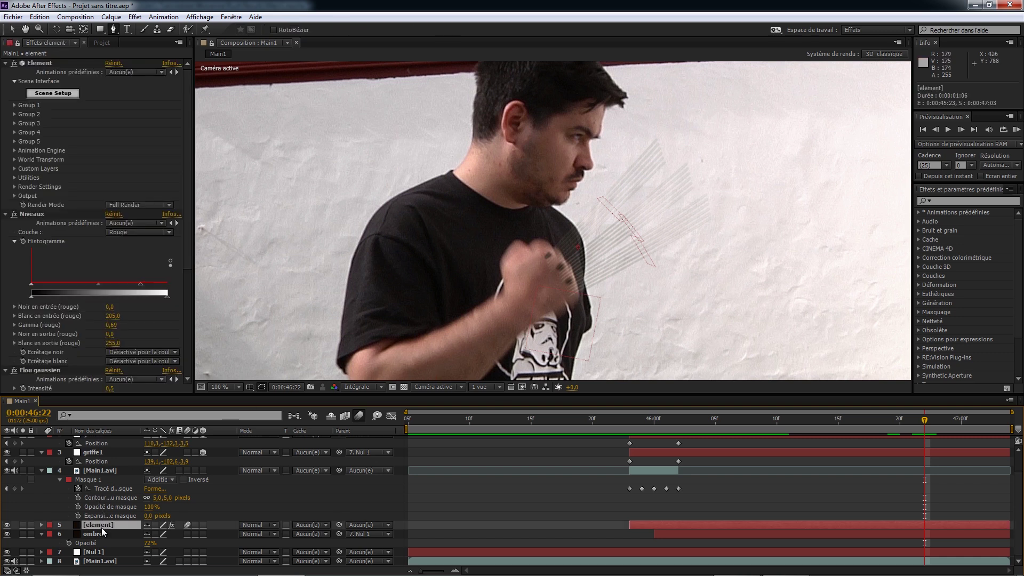
click(14, 186)
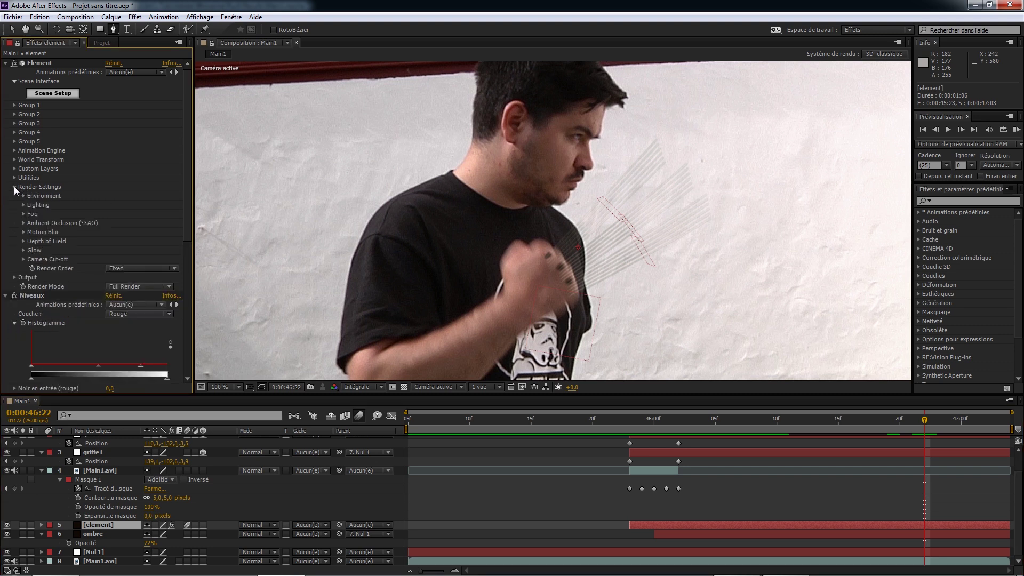
click(24, 232)
click(107, 251)
text(10)
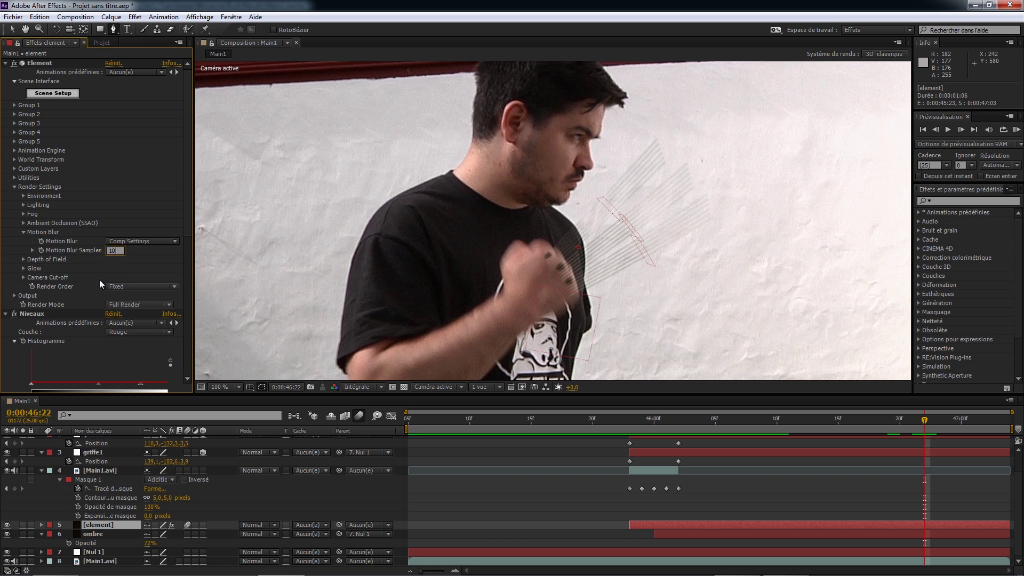
key(Return)
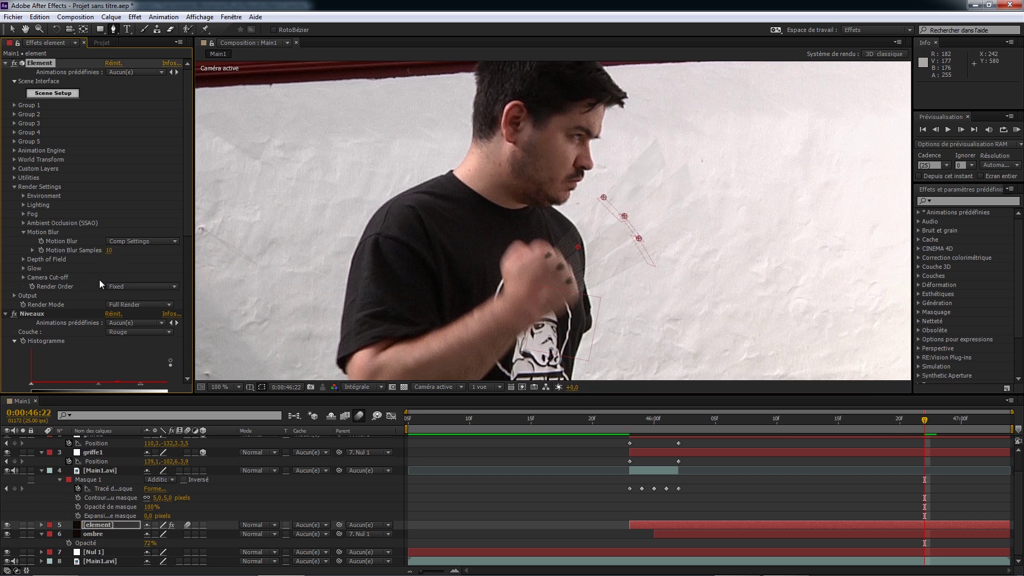
click(110, 251)
key(Return)
click(23, 231)
click(14, 186)
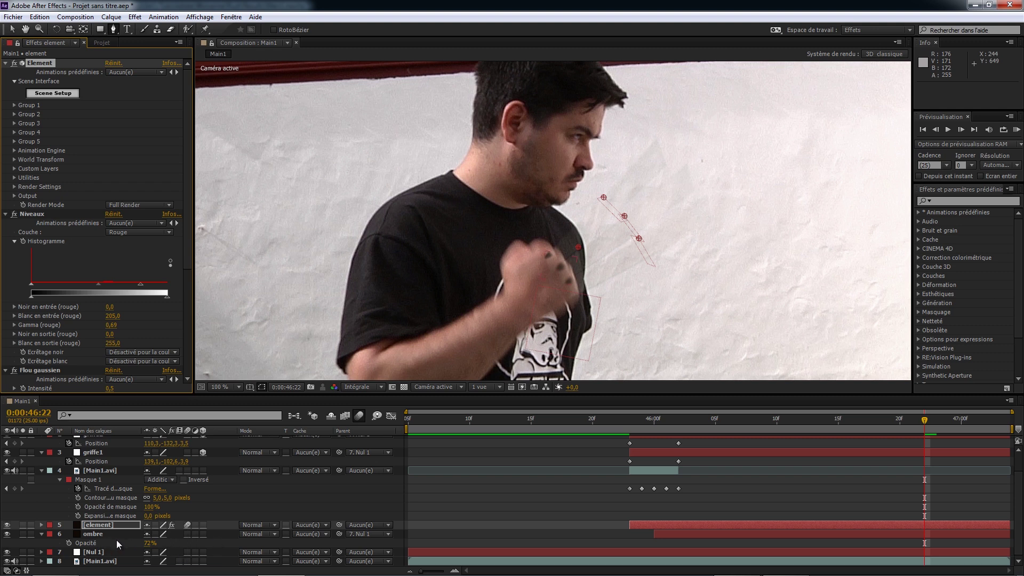
Enable motion blur on the ombre layer and preview the complete claw effect.
drag(107, 535, 187, 533)
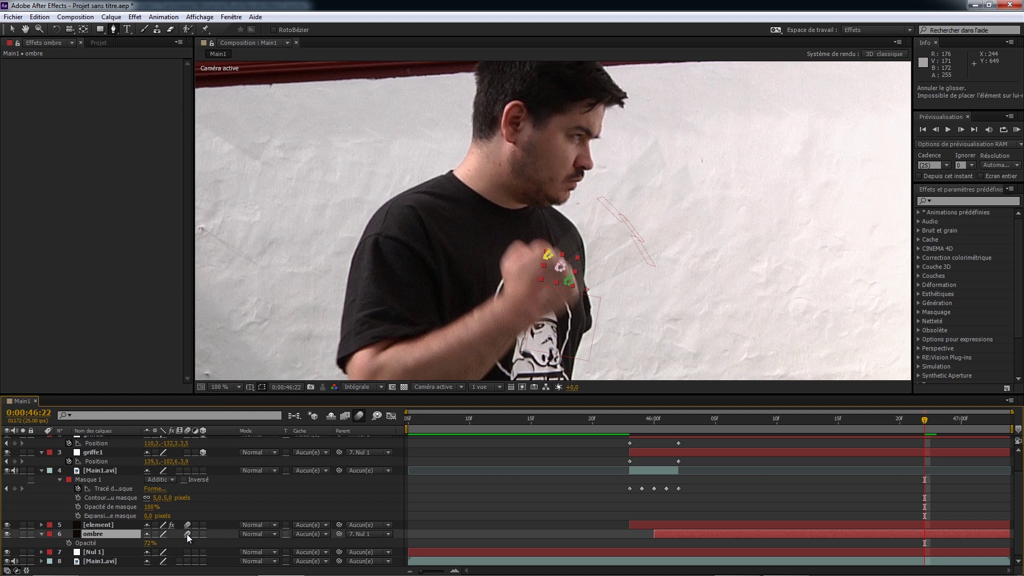
click(280, 507)
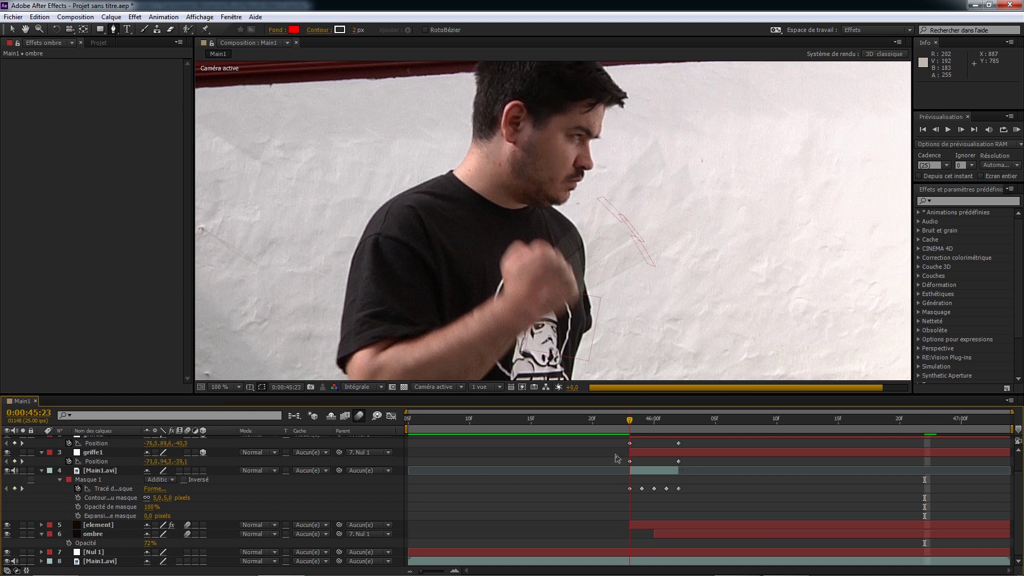
key(space)
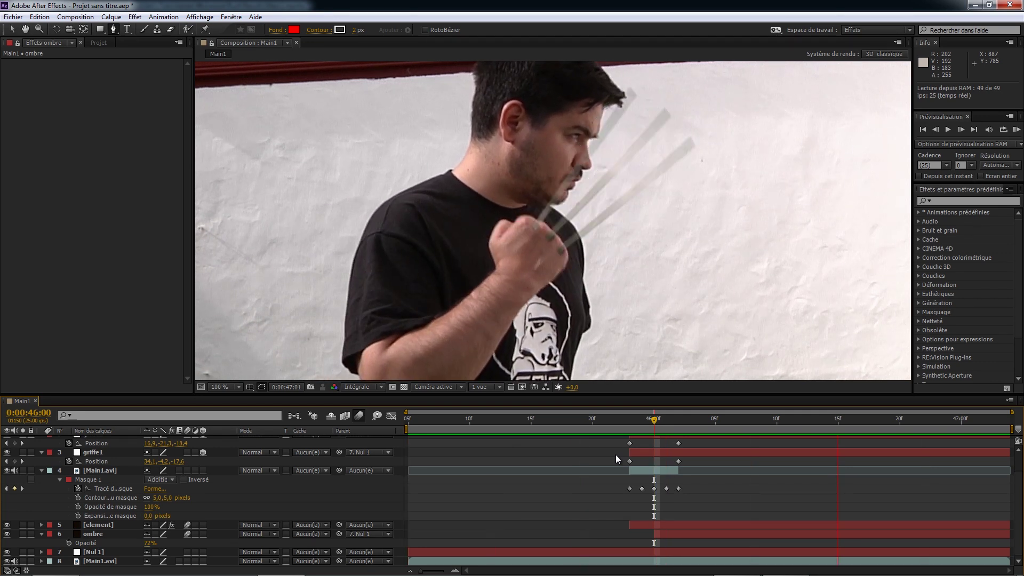
key(space)
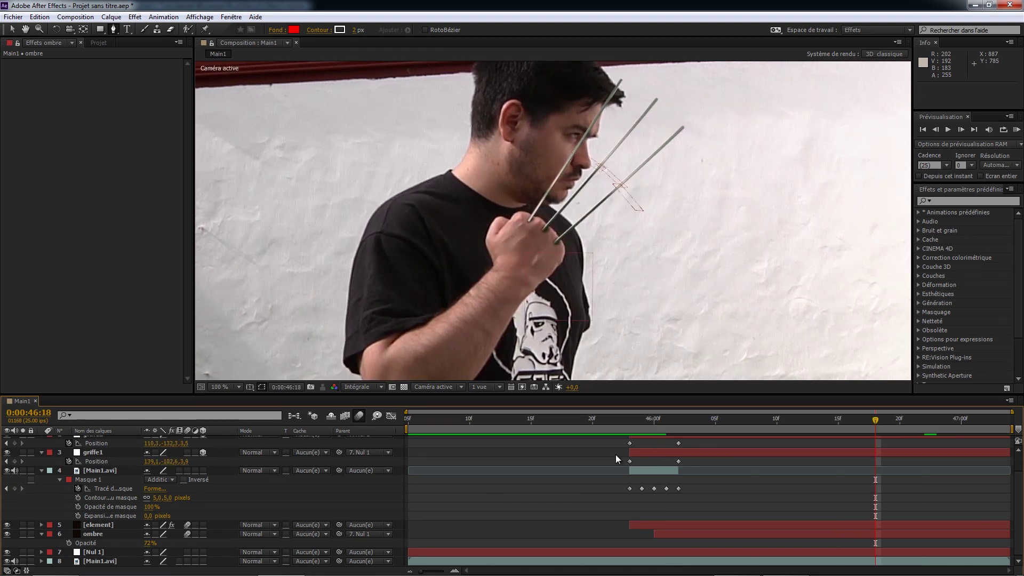